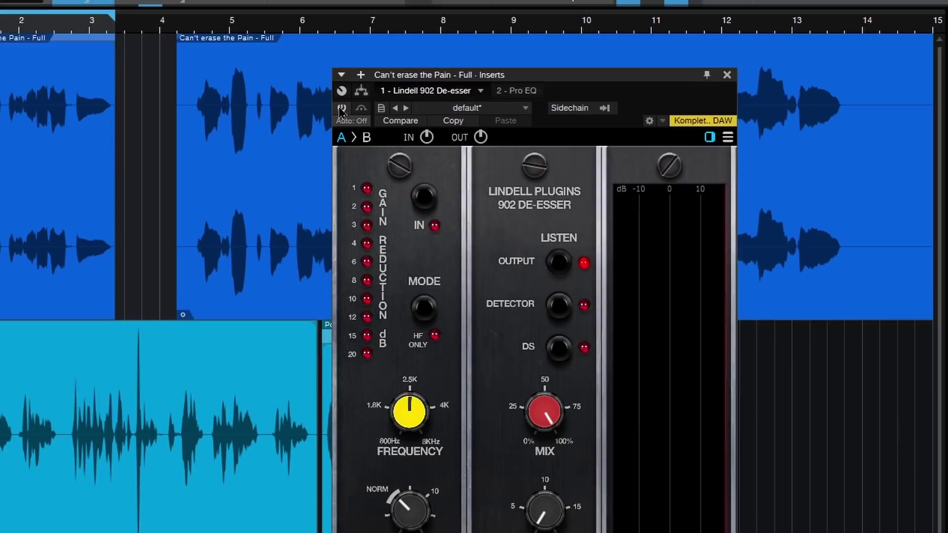
# - Activate the Lindell 902 De-esser on the vocal track and compare the vocal's playback with its IN switch off and on
pyautogui.click(341, 108)
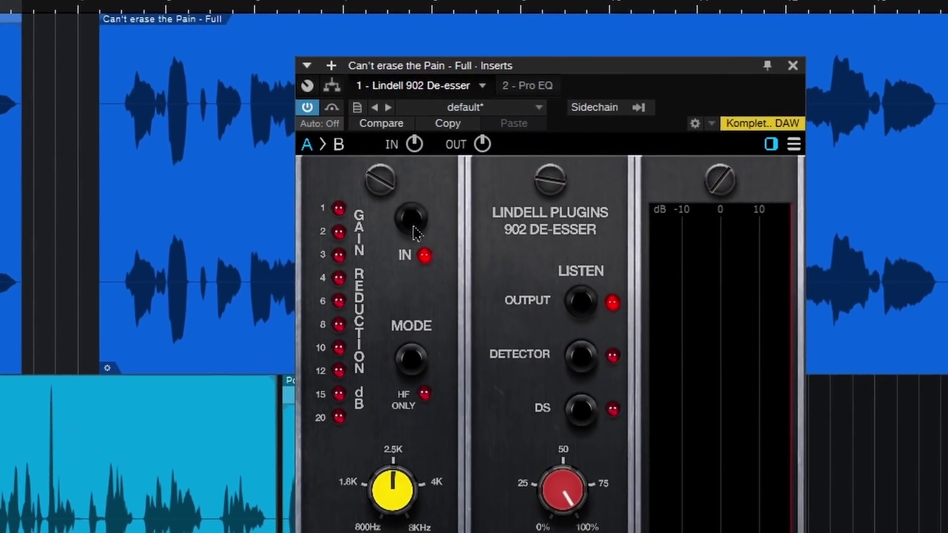
pyautogui.click(410, 238)
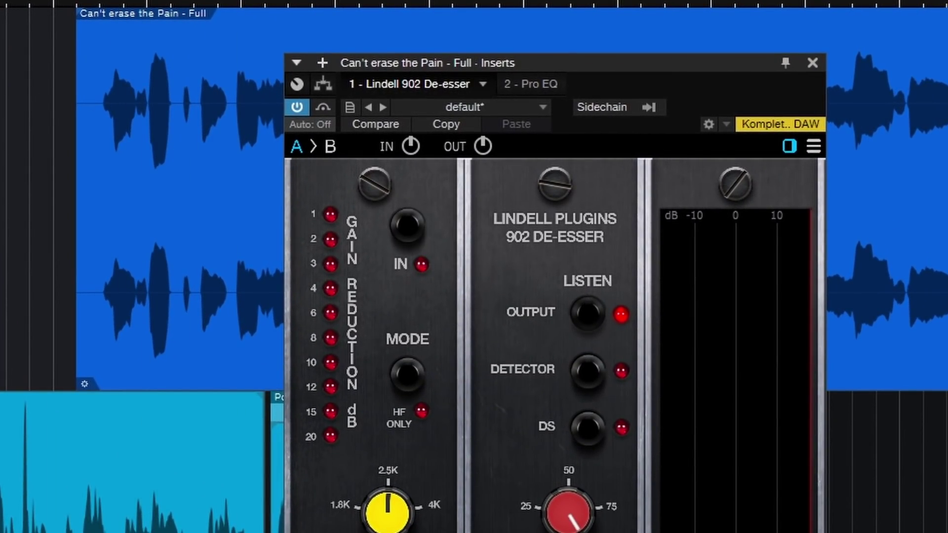
pyautogui.press('space')
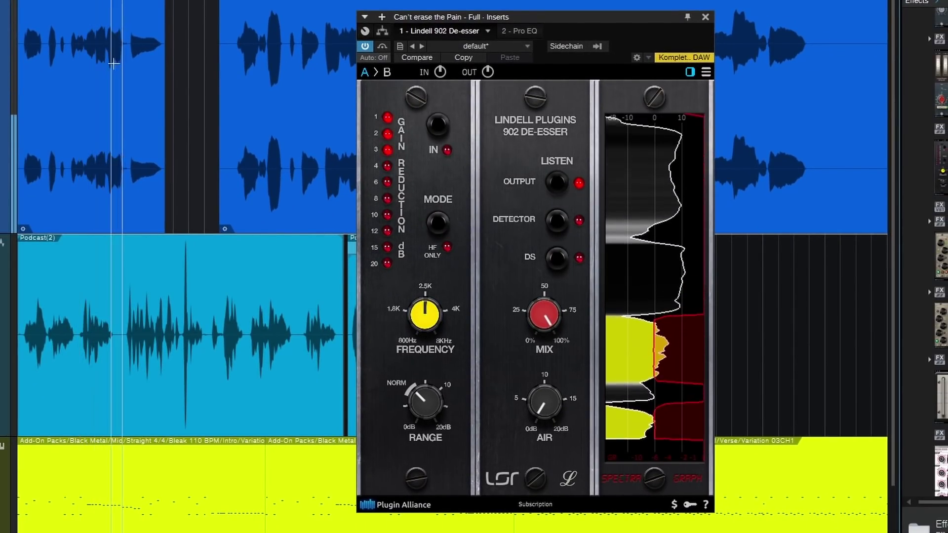
pyautogui.press('space')
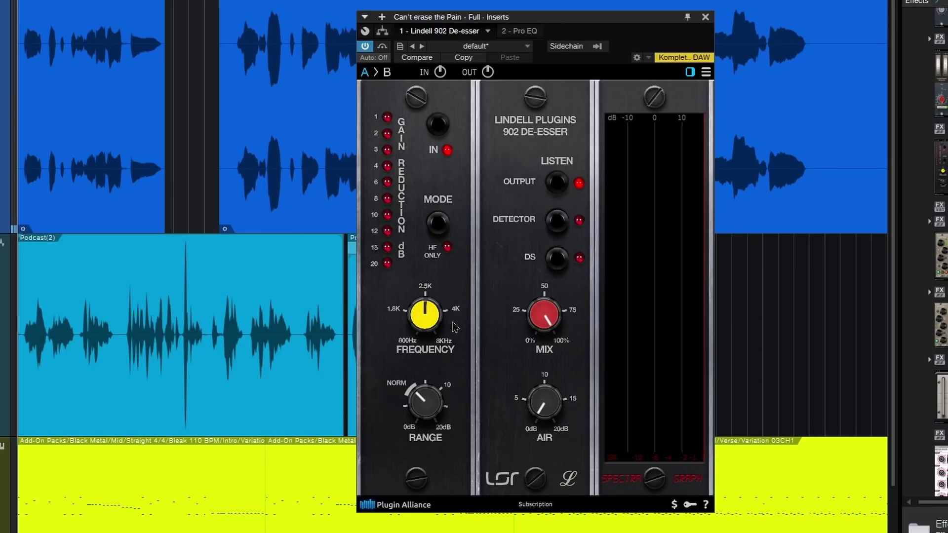
pyautogui.press('space')
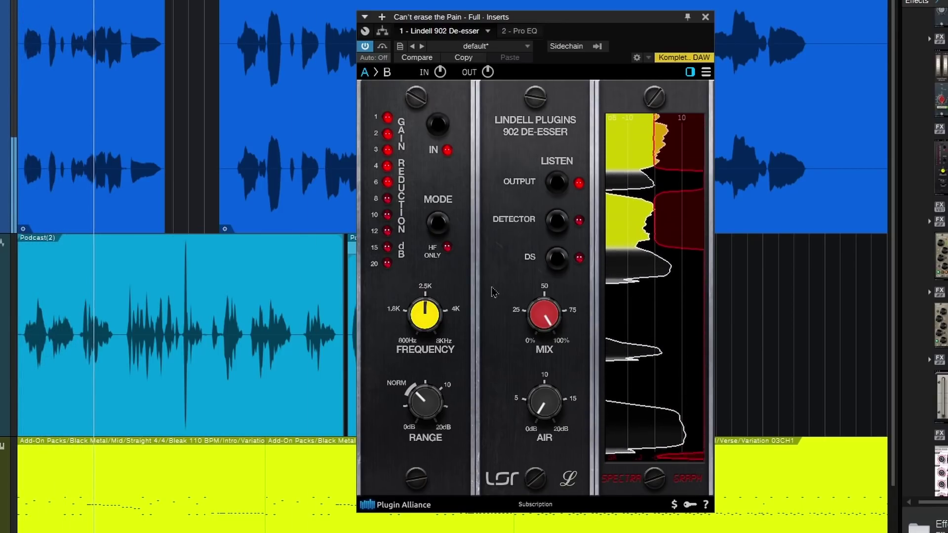
pyautogui.press('space')
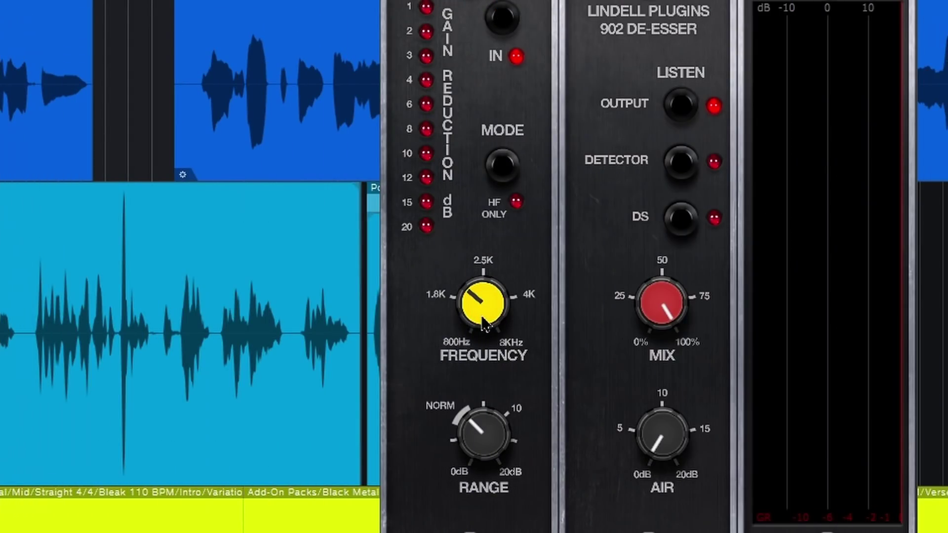
# - Set the de-esser's Frequency to 2546 Hz, around the 2.5K mark
pyautogui.moveTo(428, 332); pyautogui.dragTo(426, 328)
pyautogui.moveTo(484, 324); pyautogui.dragTo(484, 325)
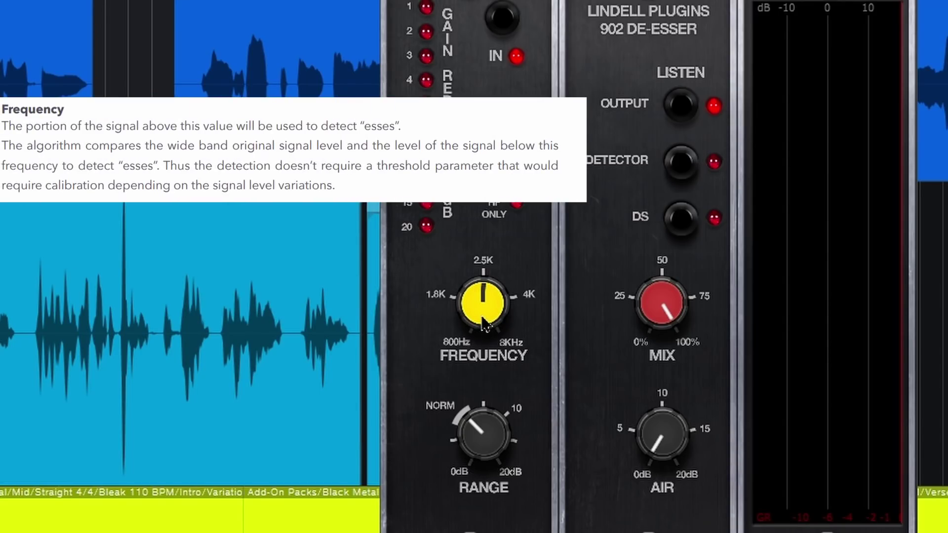
pyautogui.moveTo(482, 318); pyautogui.dragTo(473, 315)
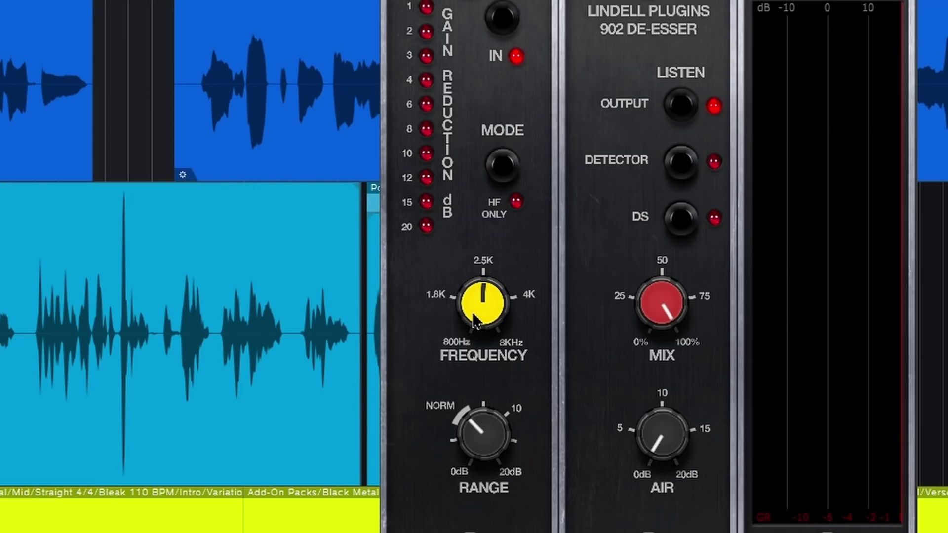
pyautogui.moveTo(472, 319); pyautogui.dragTo(484, 311)
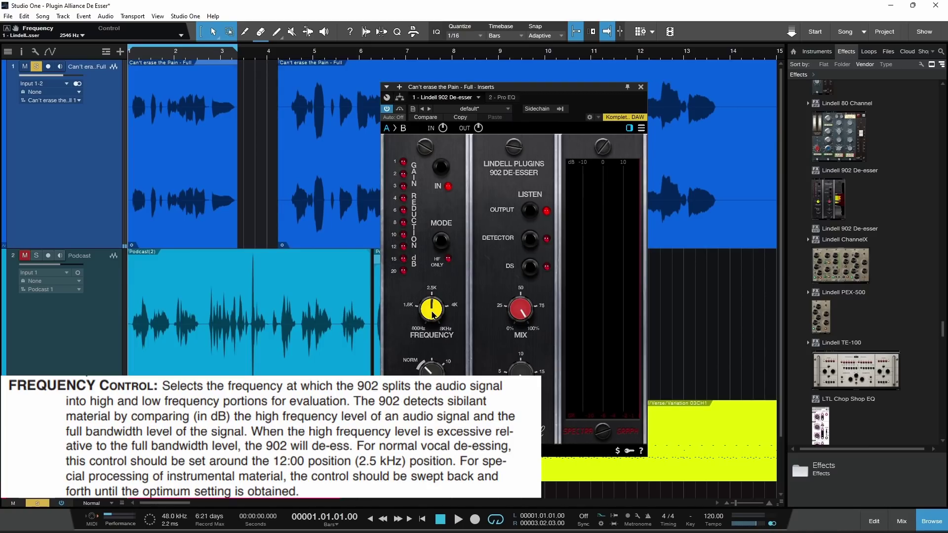
# - Sweep the de-esser's Frequency control up and back down
pyautogui.scroll(6, 433, 314)
pyautogui.scroll(-5, 433, 315)
pyautogui.scroll(-3, 432, 314)
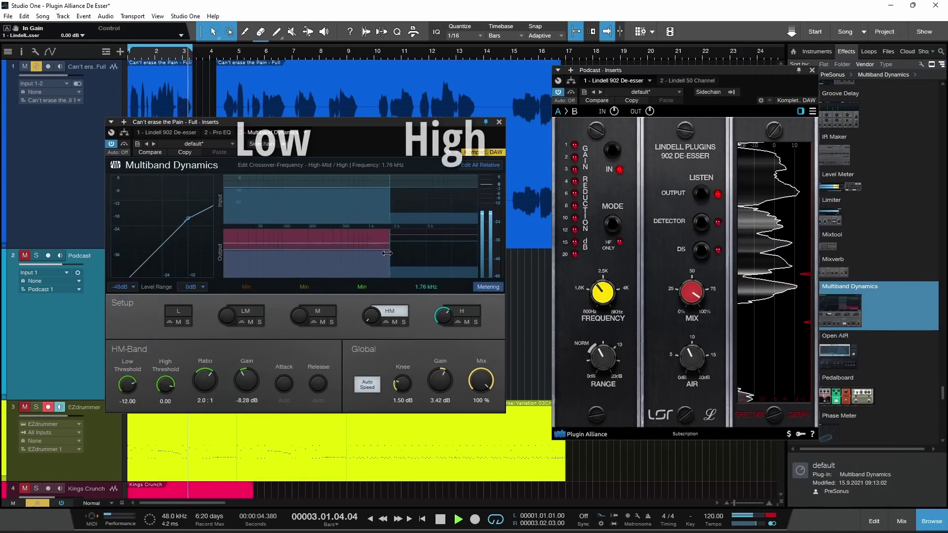
# - Lower the crossover frequency between the high-mid and high bands in Multiband Dynamics during playback
pyautogui.moveTo(392, 253); pyautogui.dragTo(340, 258)
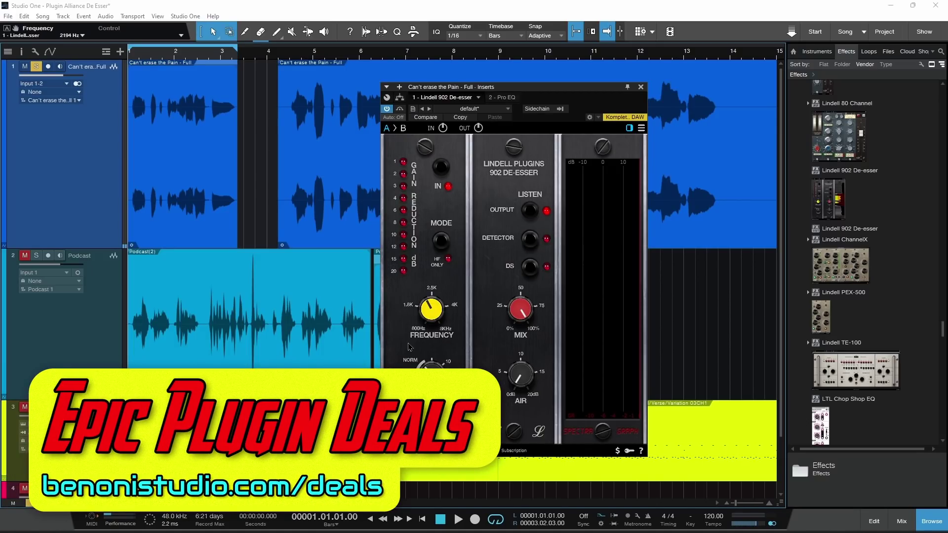
# - Turn the first vocal clip's volume well down and set the de-esser's Frequency to 2553 Hz
pyautogui.moveTo(431, 316)
pyautogui.mouseDown()
pyautogui.moveTo(440, 315)
pyautogui.moveTo(432, 321)
pyautogui.mouseUp()
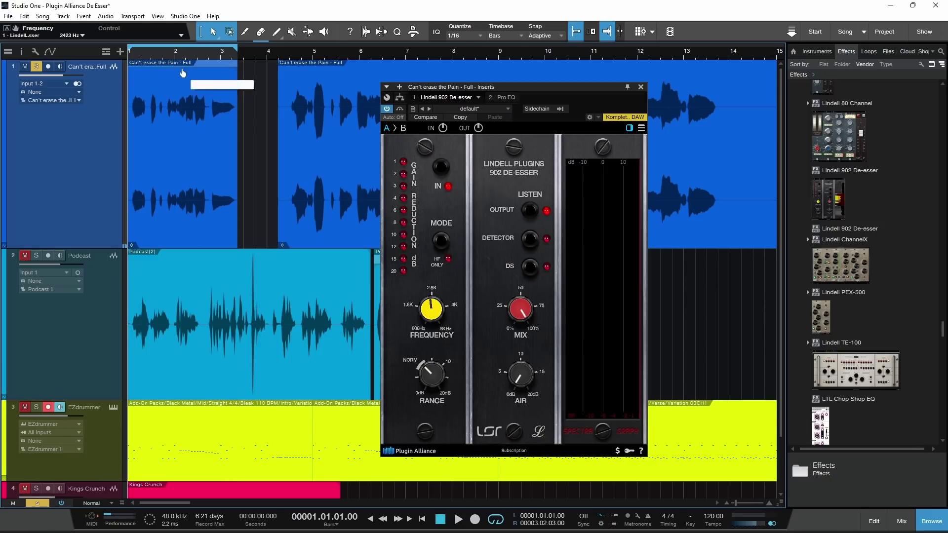
pyautogui.moveTo(182, 73); pyautogui.dragTo(183, 130)
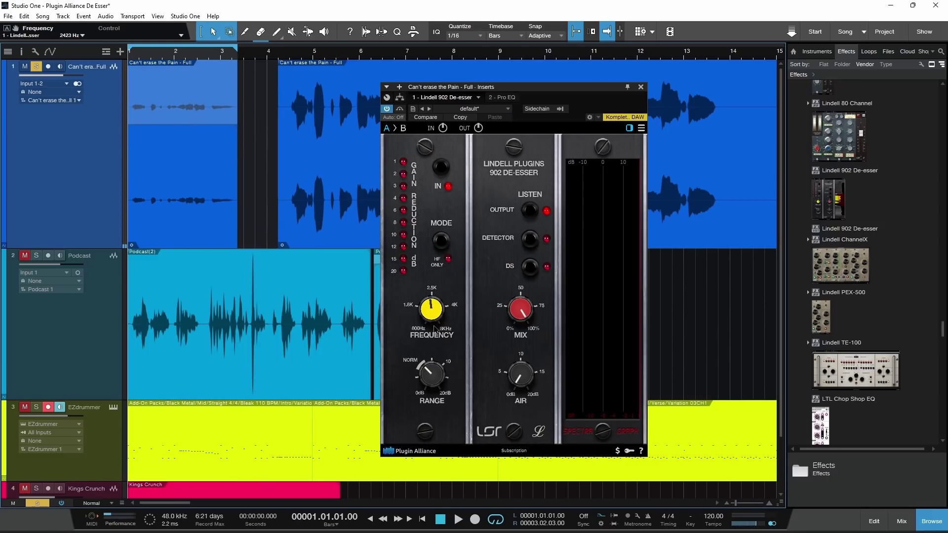
pyautogui.moveTo(433, 326); pyautogui.dragTo(433, 315)
# - Play the quiet first vocal clip and the second clip from bar 4.03, and raise the first clip's volume back to 3.9 dB
pyautogui.press('space')
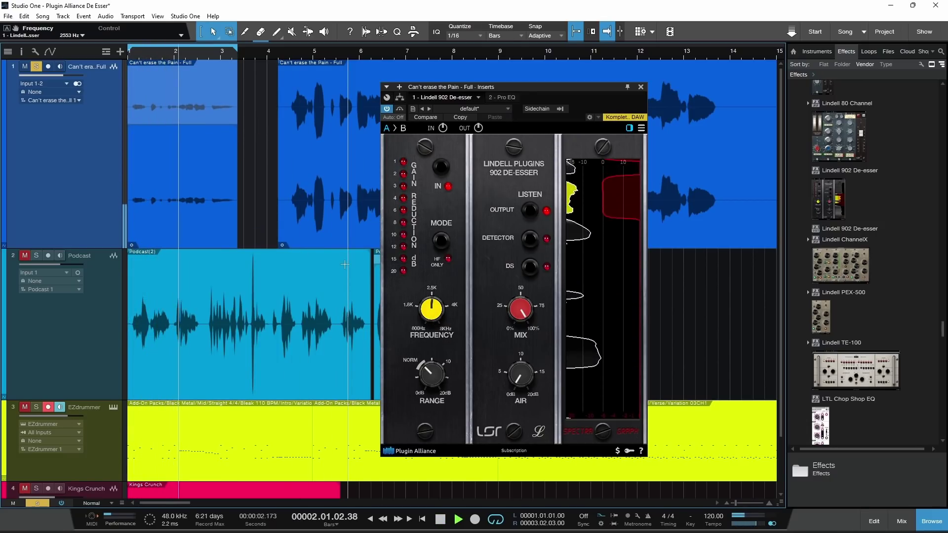
pyautogui.press('space')
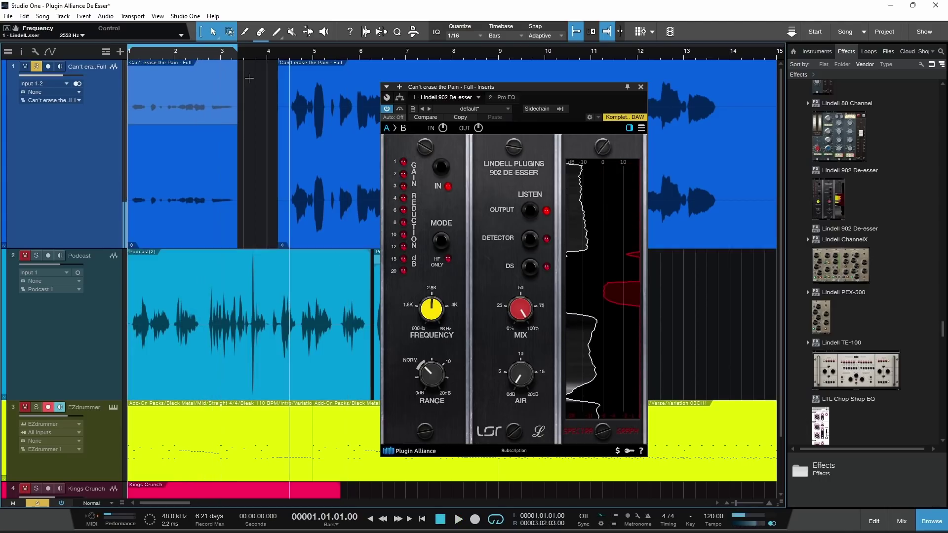
pyautogui.click(289, 55)
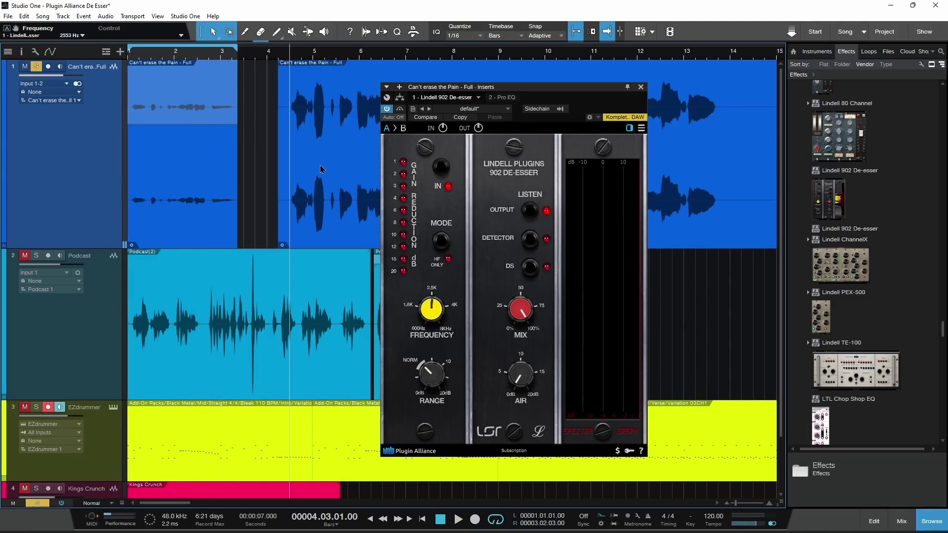
pyautogui.press('space')
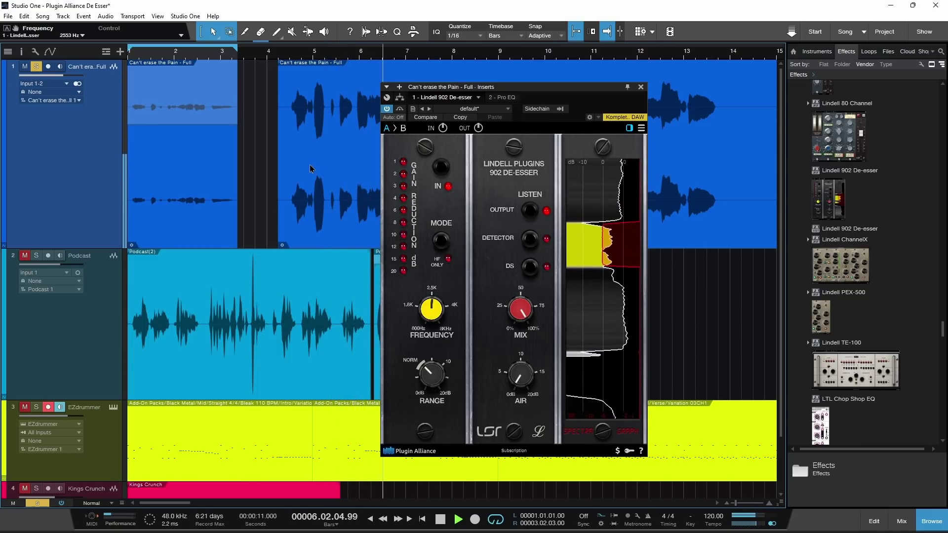
pyautogui.press('space')
pyautogui.moveTo(191, 131); pyautogui.dragTo(191, 61)
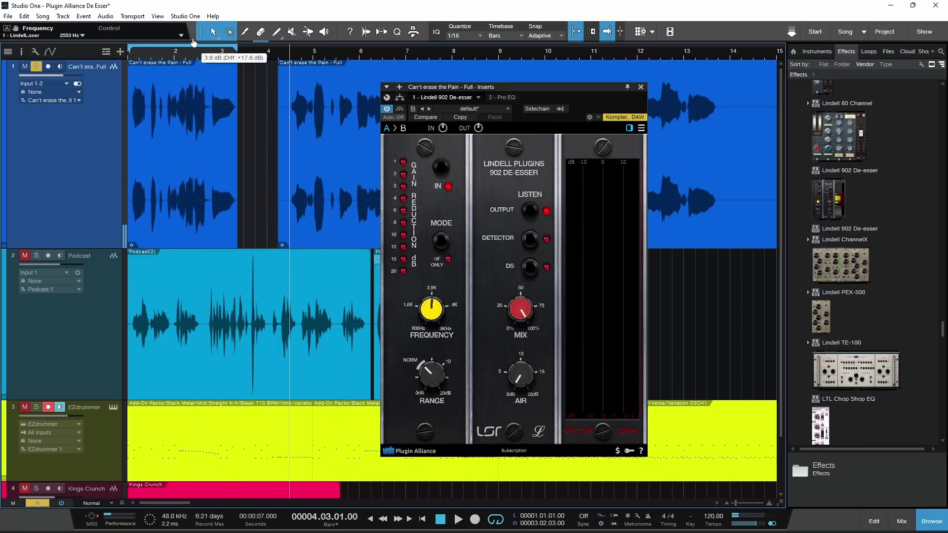
# - Sweep the de-esser's Frequency repeatedly above and below the 2.5K mark
pyautogui.scroll(5, 436, 313)
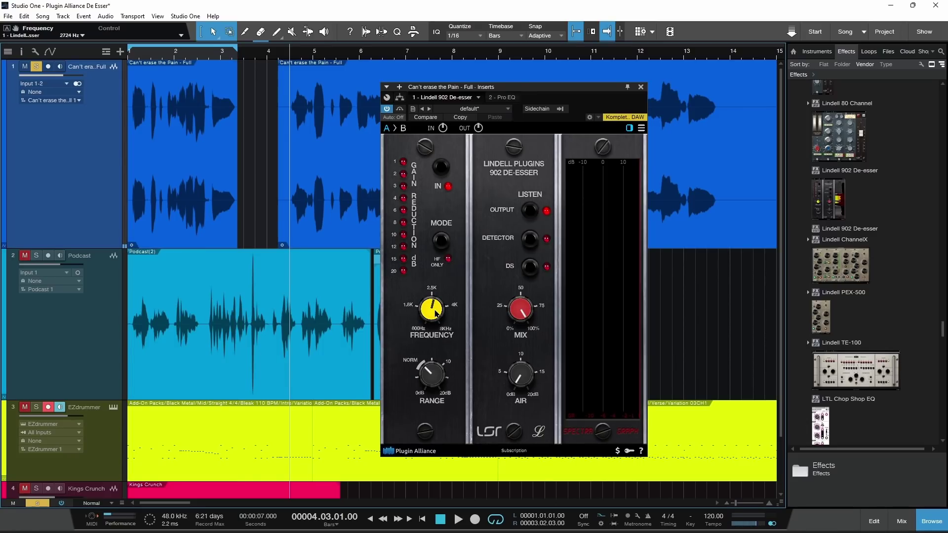
pyautogui.scroll(-5, 436, 312)
pyautogui.scroll(-5, 436, 313)
pyautogui.scroll(8, 436, 312)
pyautogui.scroll(-3, 436, 312)
pyautogui.scroll(10, 436, 312)
pyautogui.scroll(-4, 436, 313)
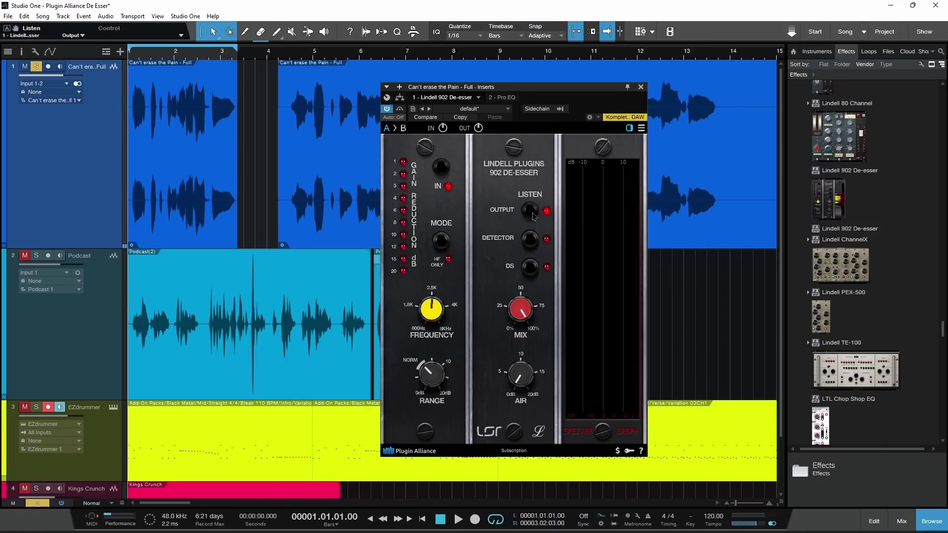
# - Play the vocal from the start with Listen on Output and raise the de-esser's Frequency to 3071 Hz
pyautogui.press('space')
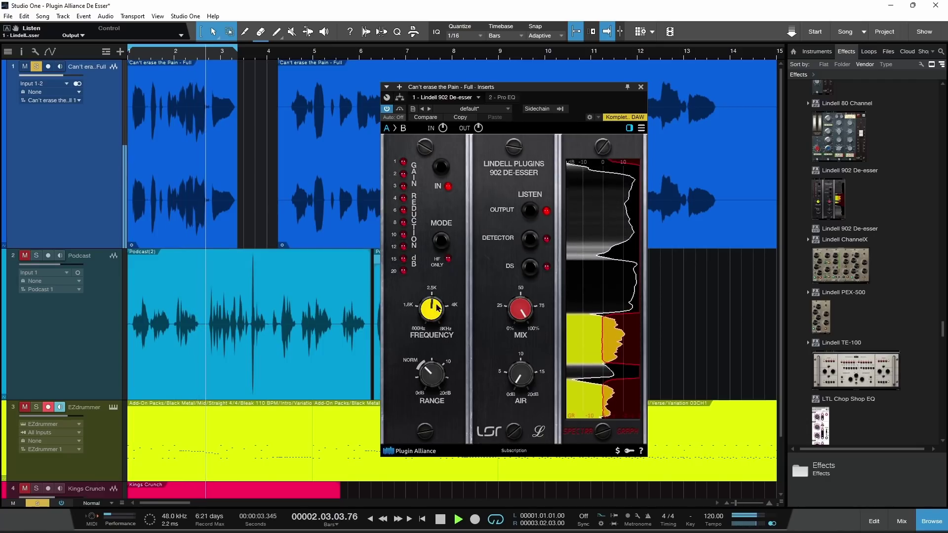
pyautogui.press('space')
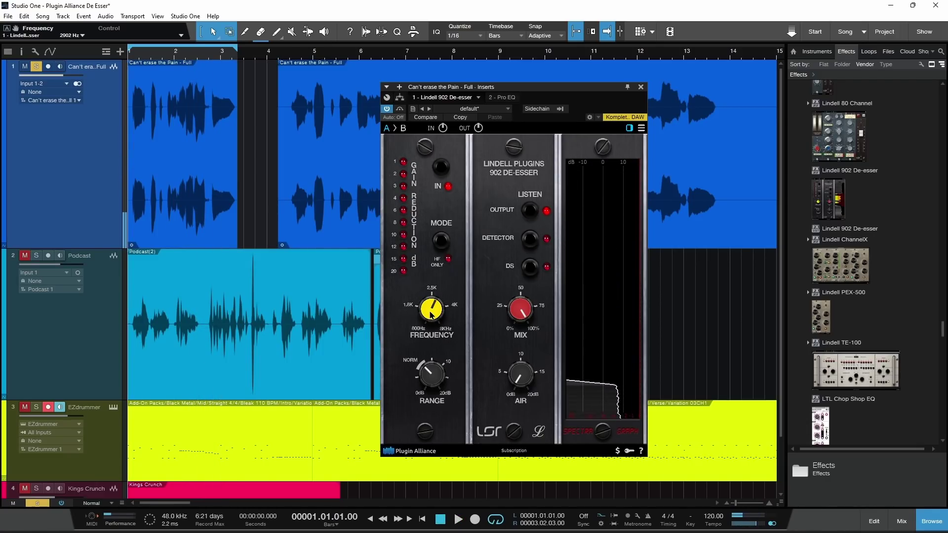
pyautogui.moveTo(434, 313); pyautogui.dragTo(430, 315)
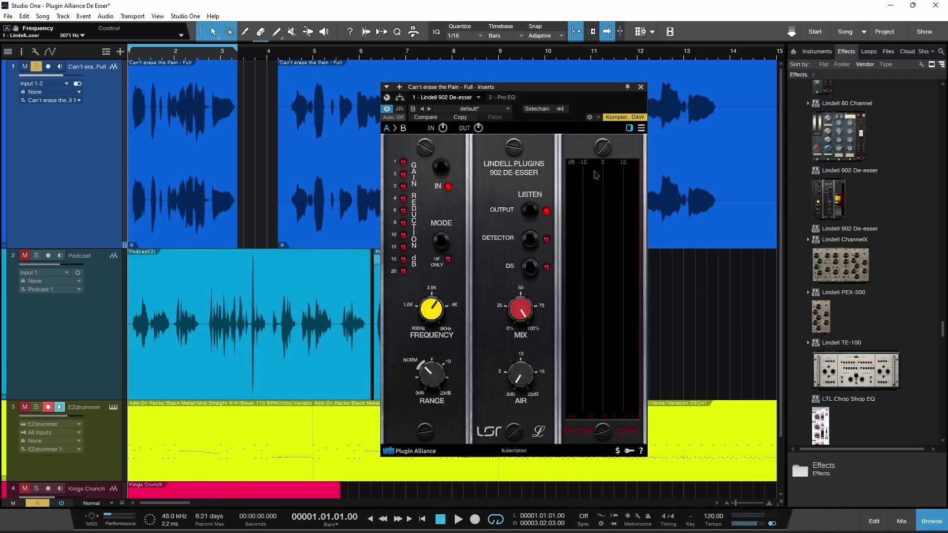
# - Switch the de-esser's Listen mode to Detector and play the vocal from the start
pyautogui.click(532, 241)
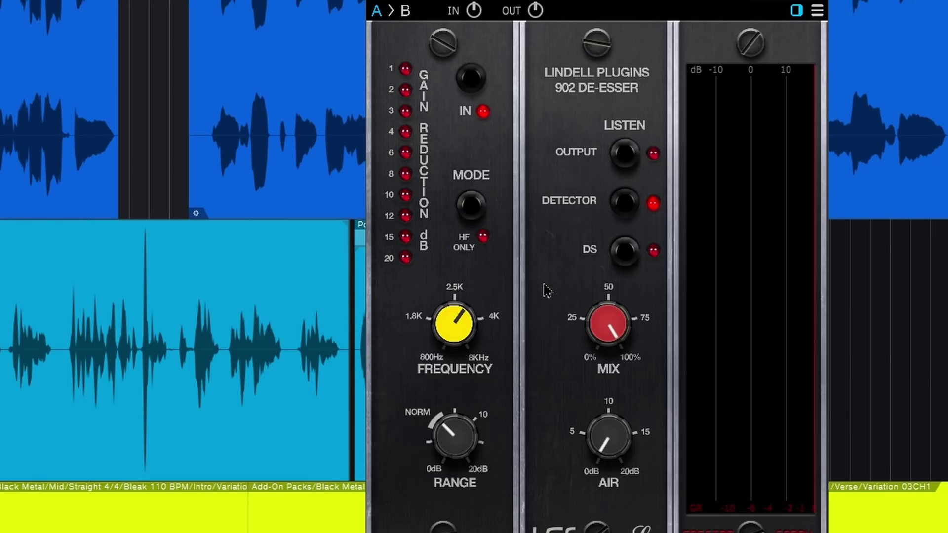
pyautogui.press('space')
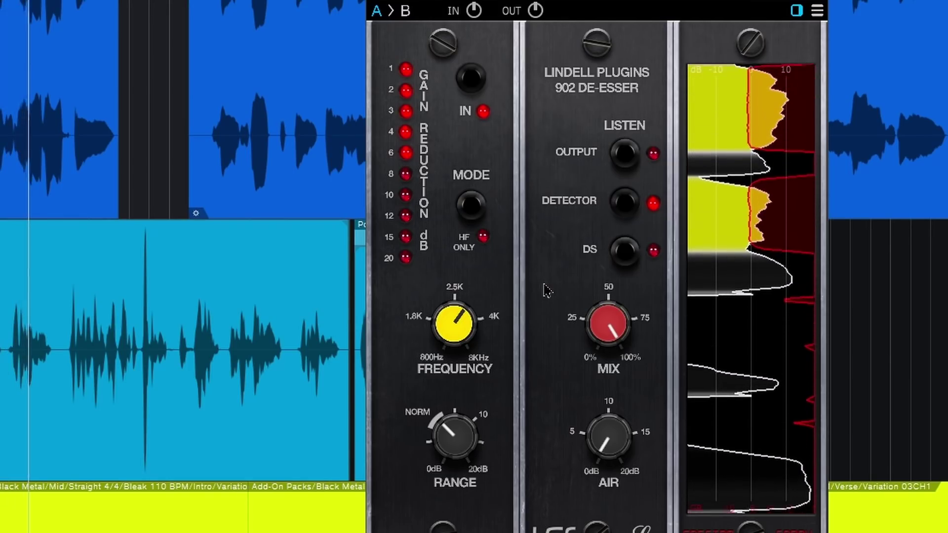
pyautogui.press('space')
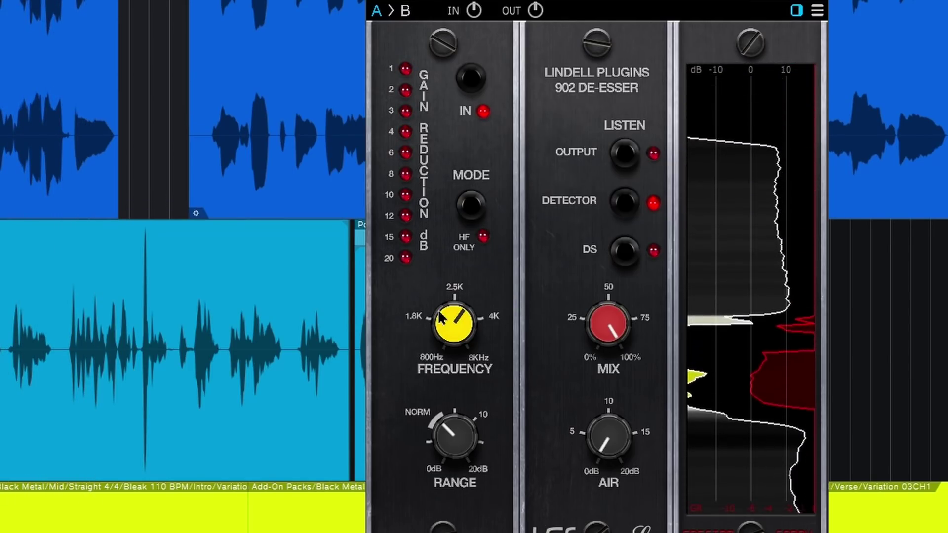
# - Lower the de-esser's Frequency to 800 Hz and play the vocal to hear the detector signal
pyautogui.moveTo(454, 323); pyautogui.dragTo(453, 346)
pyautogui.press('space')
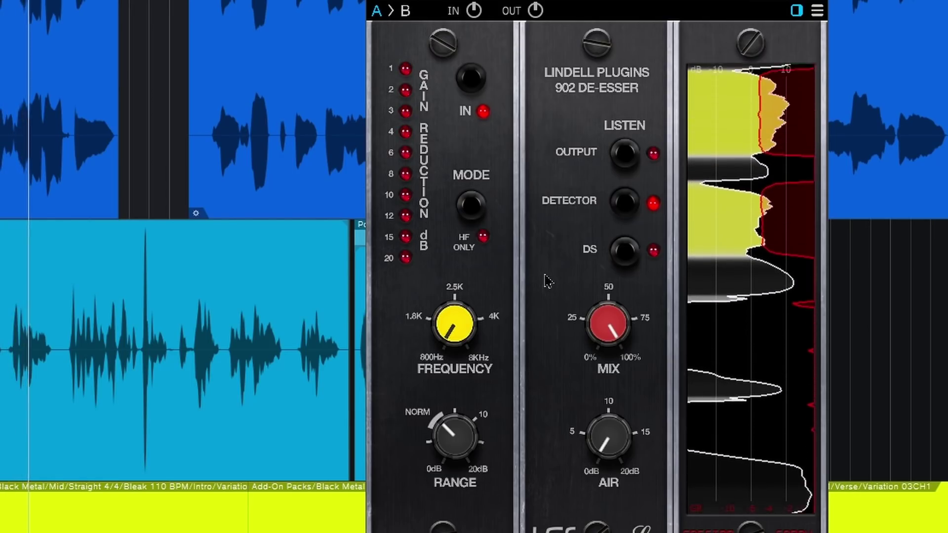
pyautogui.press('space')
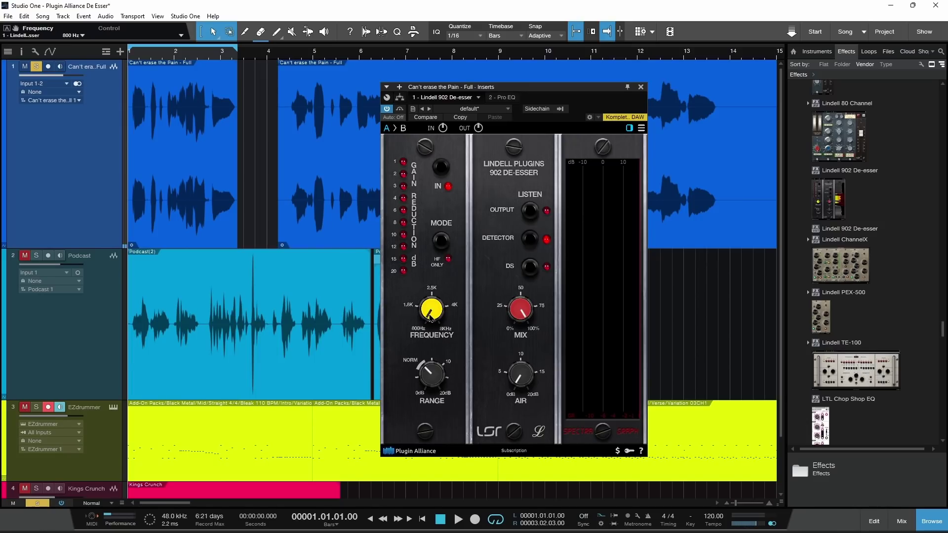
# - Raise the de-esser's Frequency to 8000 Hz and play the detector signal
pyautogui.scroll(10, 430, 318)
pyautogui.press('space')
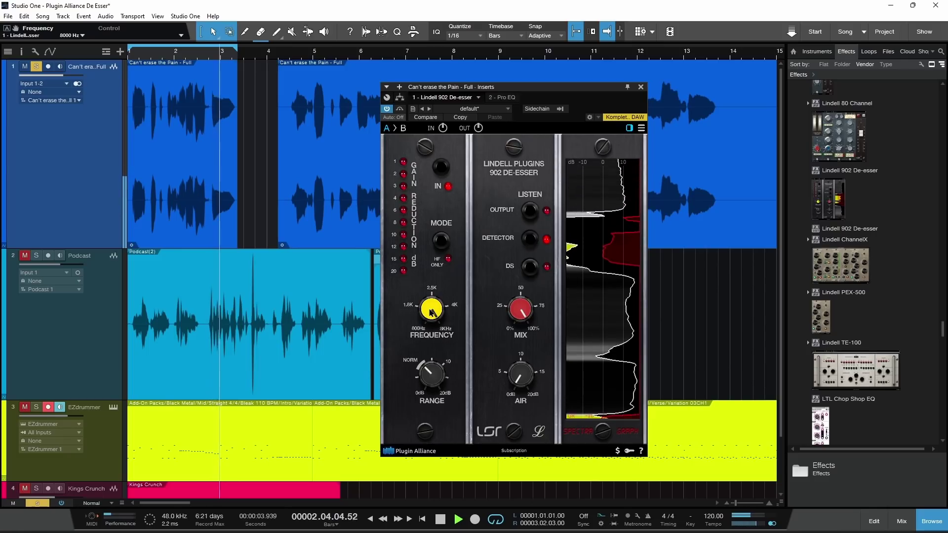
pyautogui.press('space')
# - Return the de-esser's Frequency to 800 Hz and replay the vocal in Detector mode for comparison
pyautogui.scroll(-10, 430, 311)
pyautogui.scroll(-2, 429, 311)
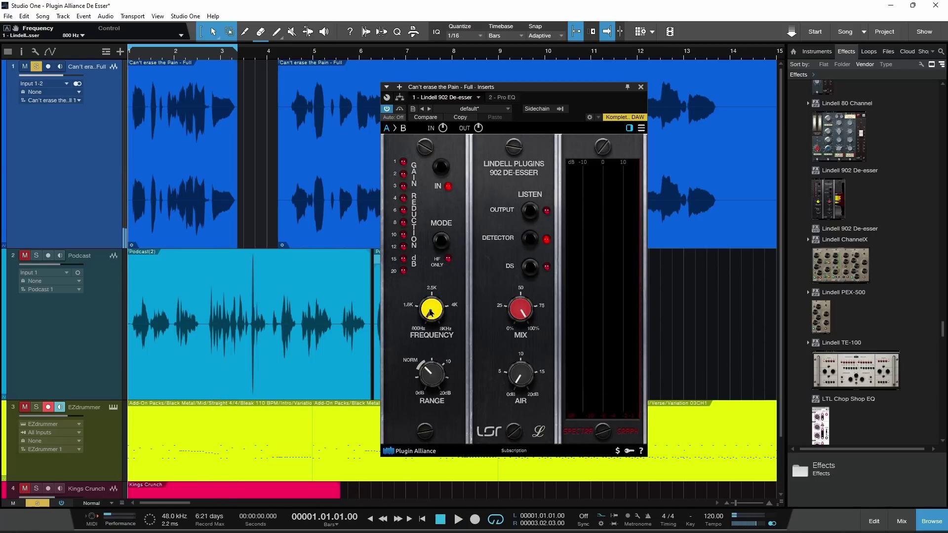
pyautogui.press('space')
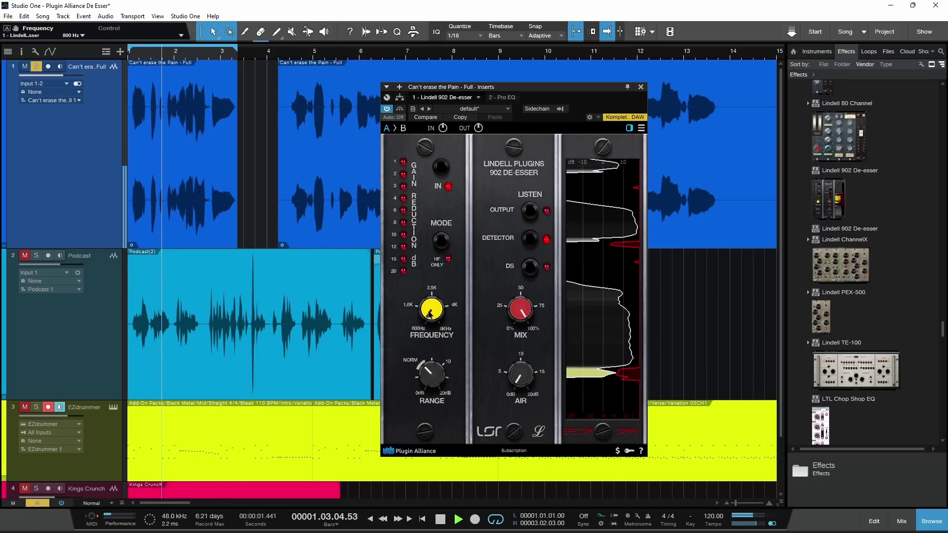
pyautogui.press('space')
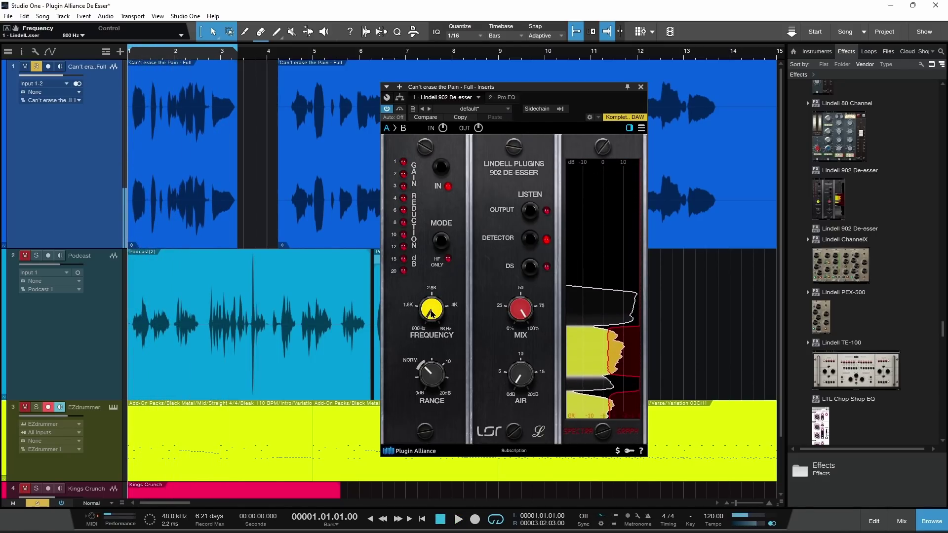
# - Set the de-esser's Frequency to 2972 Hz and play the vocal's detector signal
pyautogui.scroll(6, 430, 313)
pyautogui.scroll(2, 431, 313)
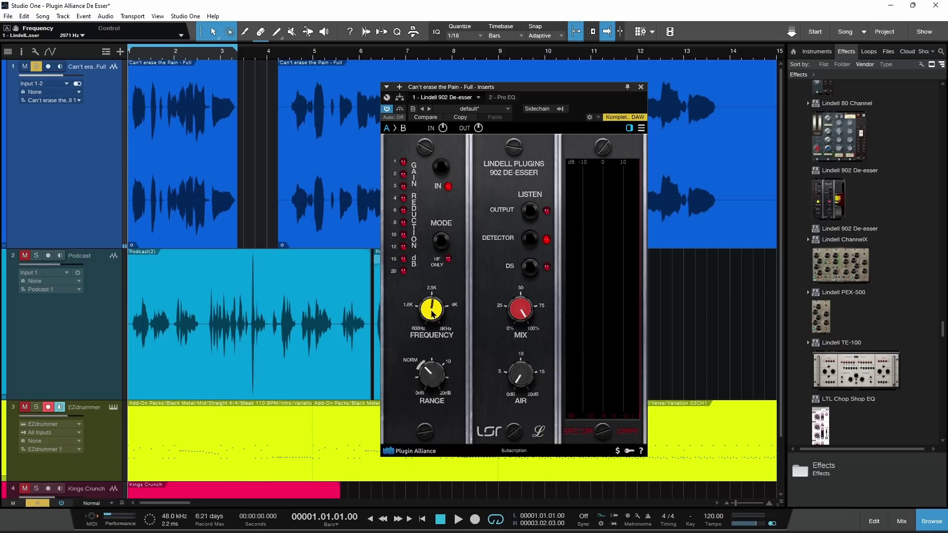
pyautogui.scroll(1, 432, 312)
pyautogui.press('space')
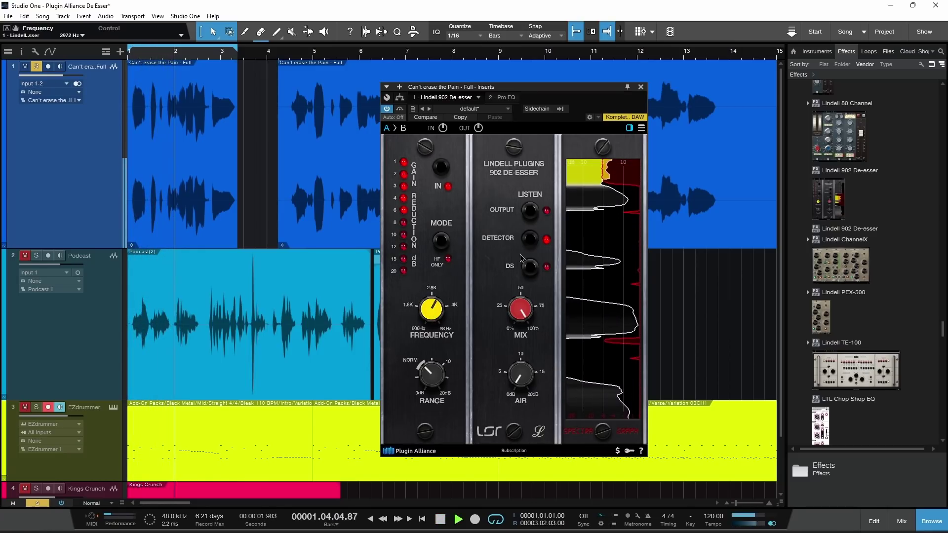
pyautogui.press('space')
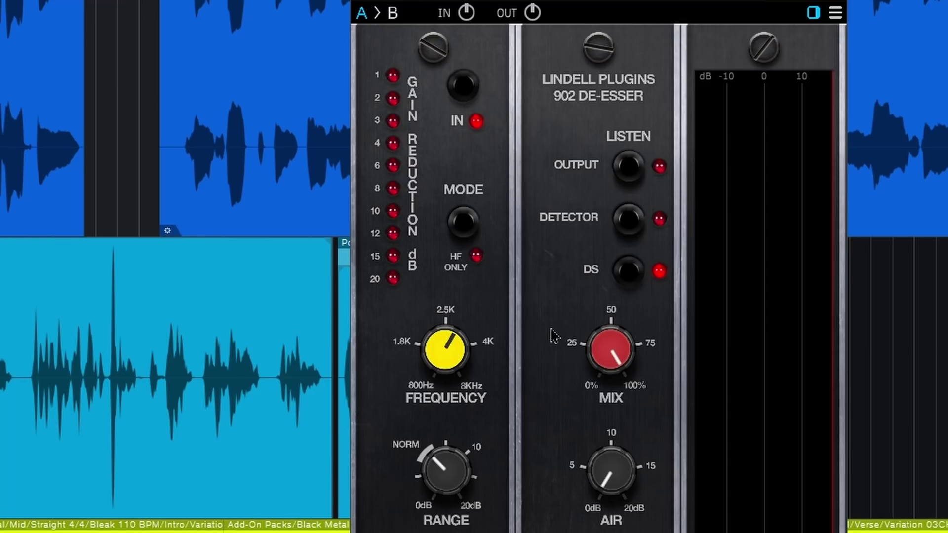
# - Audition the vocal in DS listen mode, set Frequency to 2803 Hz and replay the removed sibilance
pyautogui.press('space')
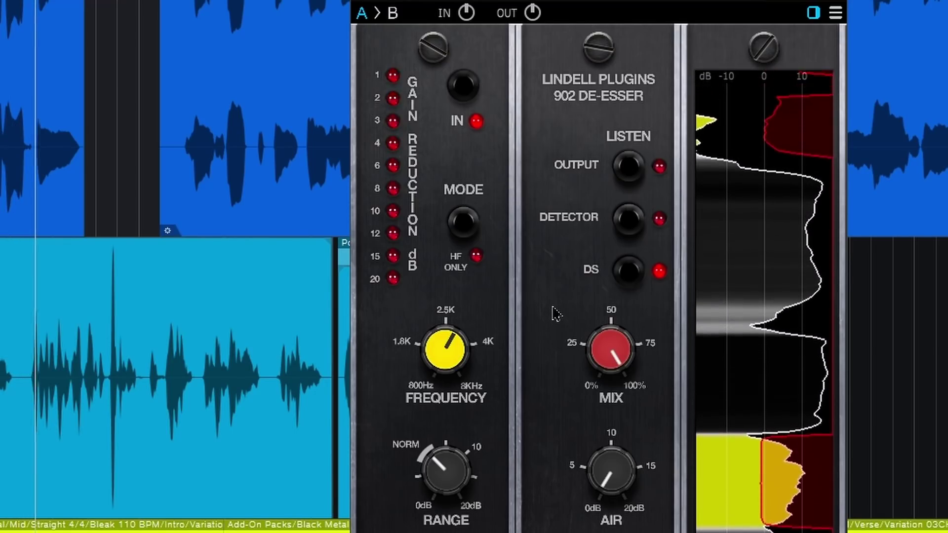
pyautogui.press('space')
pyautogui.moveTo(446, 348)
pyautogui.mouseDown()
pyautogui.moveTo(447, 375)
pyautogui.moveTo(447, 345)
pyautogui.mouseUp()
pyautogui.press('space')
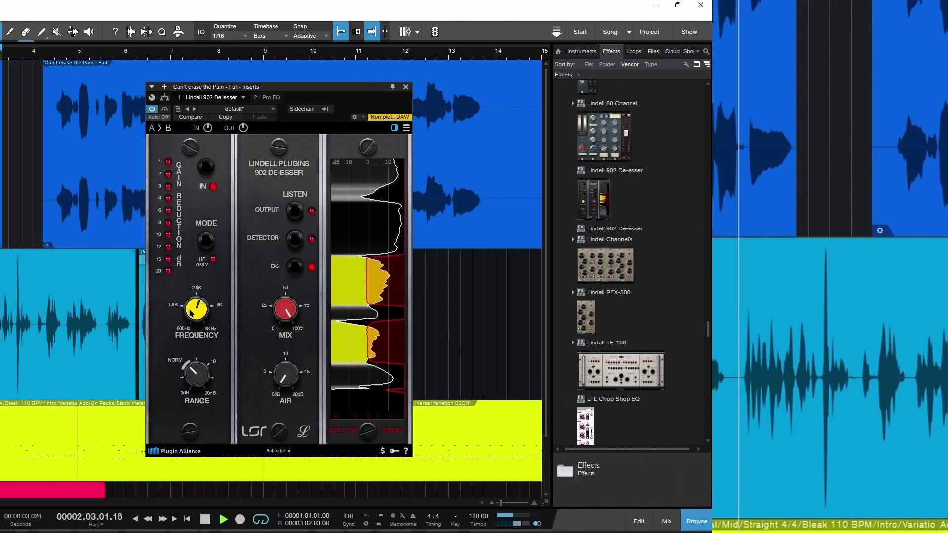
pyautogui.press('space')
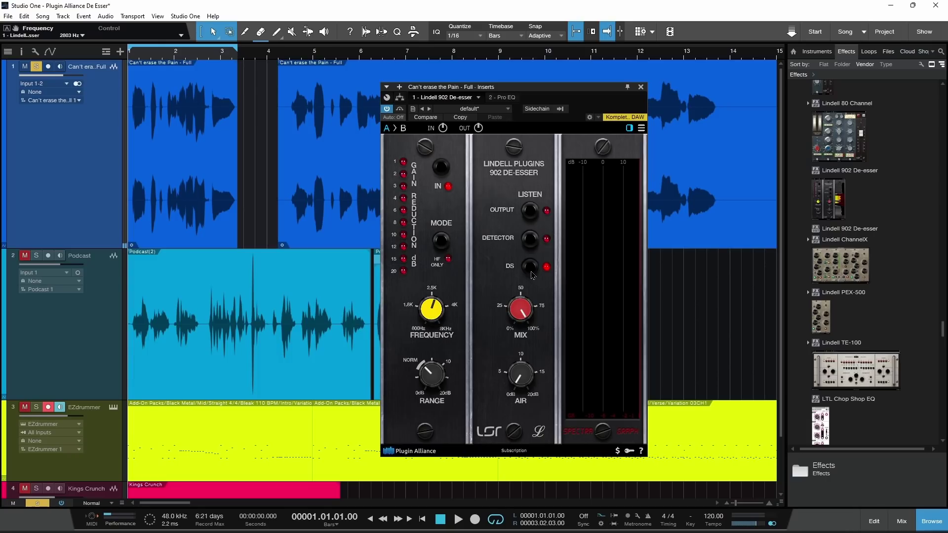
# - Raise the de-esser's Frequency slightly and switch the Listen mode to Output
pyautogui.moveTo(438, 321); pyautogui.dragTo(438, 318)
pyautogui.click(529, 211)
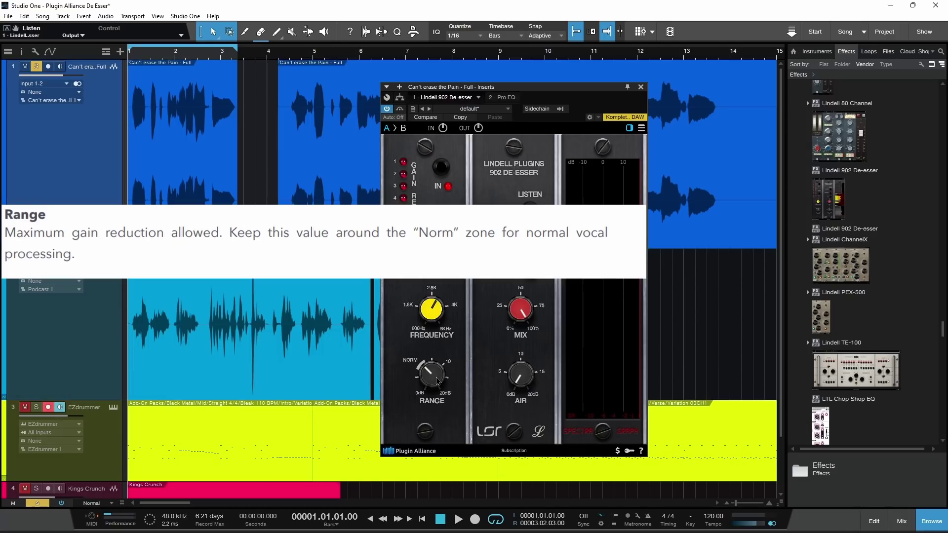
# - Sweep the de-esser's Range up and down, set it to 7 dB and play the vocal
pyautogui.moveTo(437, 381); pyautogui.dragTo(437, 380)
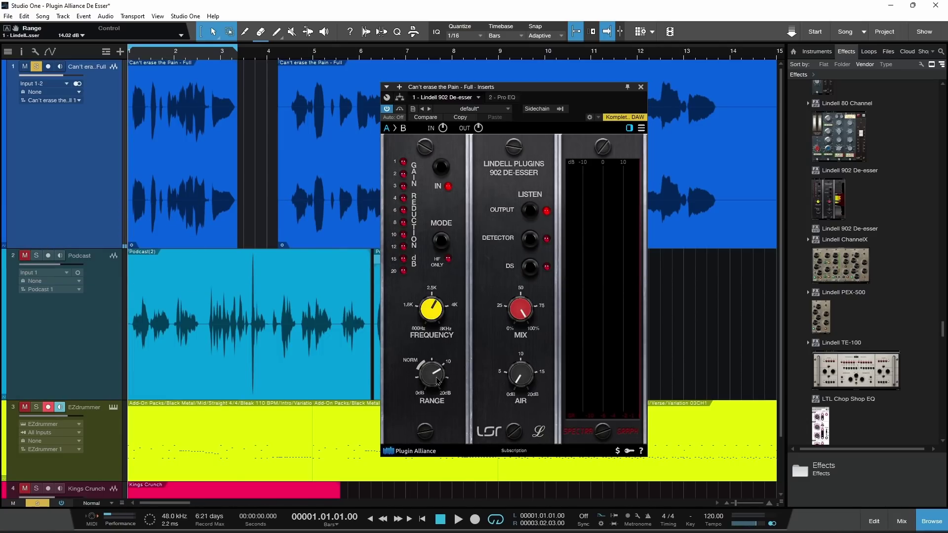
pyautogui.moveTo(437, 380); pyautogui.dragTo(430, 385)
pyautogui.scroll(5, 430, 380)
pyautogui.scroll(-8, 431, 380)
pyautogui.scroll(1, 431, 380)
pyautogui.press('space')
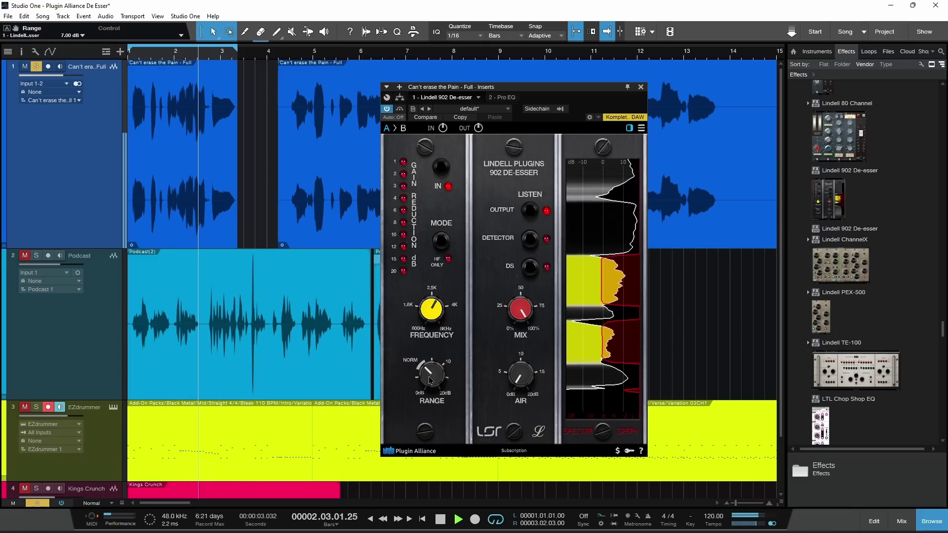
pyautogui.press('space')
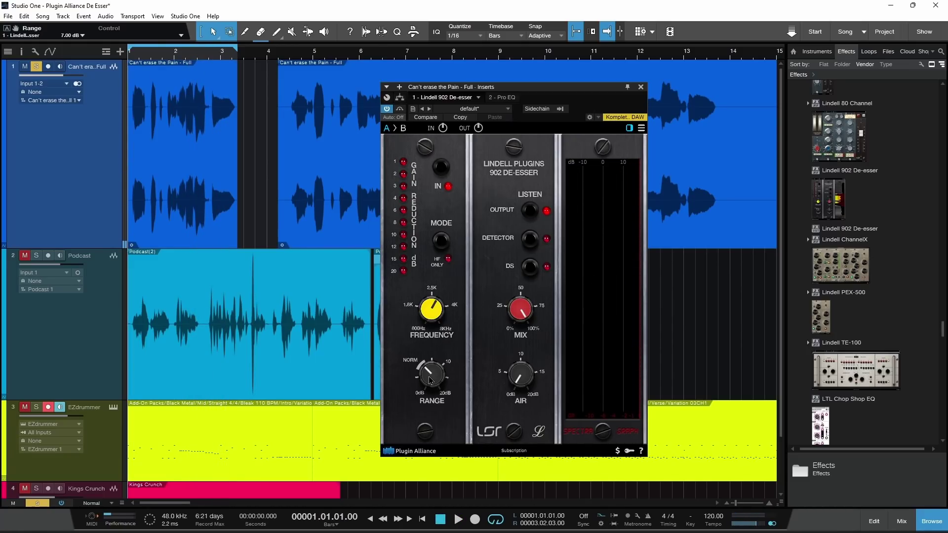
# - Raise the de-esser's Range to 9.80 dB and play the vocal again
pyautogui.moveTo(430, 380); pyautogui.dragTo(436, 380)
pyautogui.press('space')
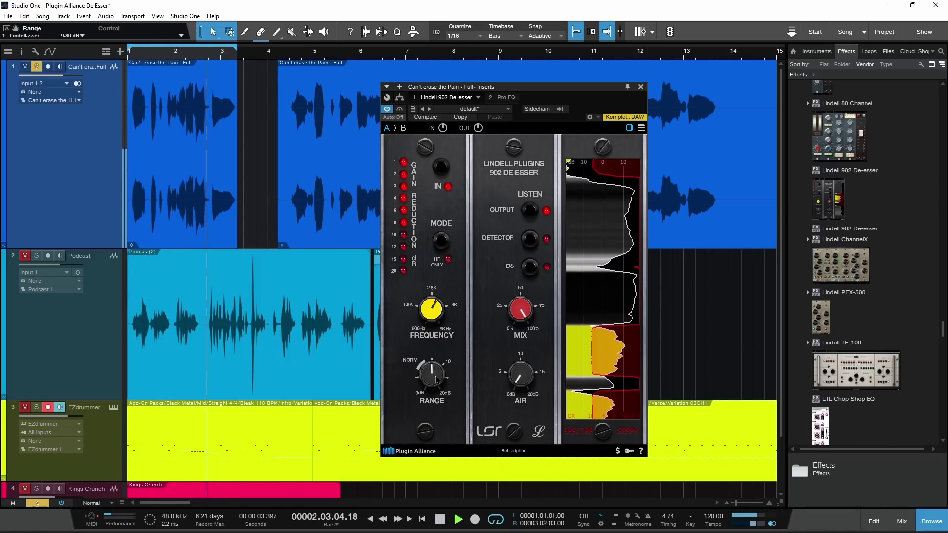
pyautogui.press('space')
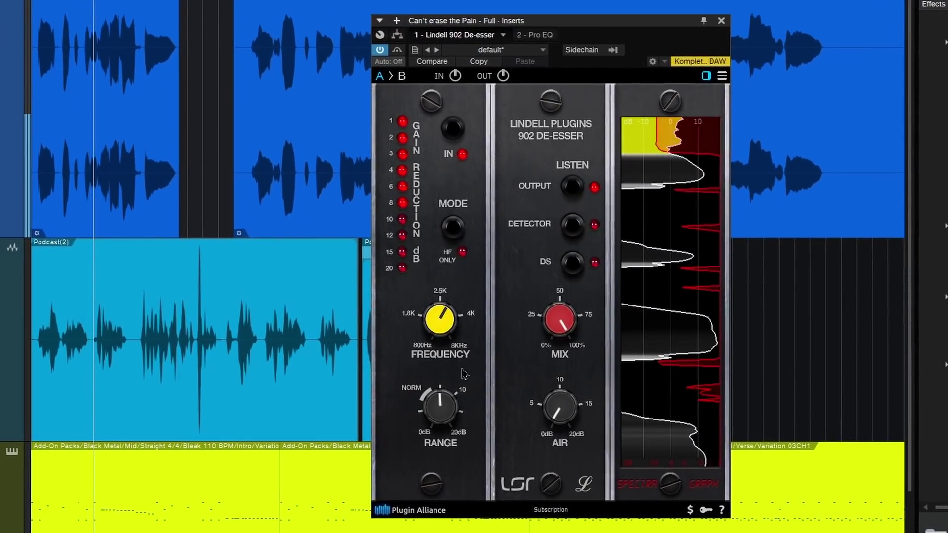
# - Compare the Range extremes on the playing vocal by lowering it to 0 dB and raising it to 20 dB
pyautogui.moveTo(441, 401); pyautogui.dragTo(445, 409)
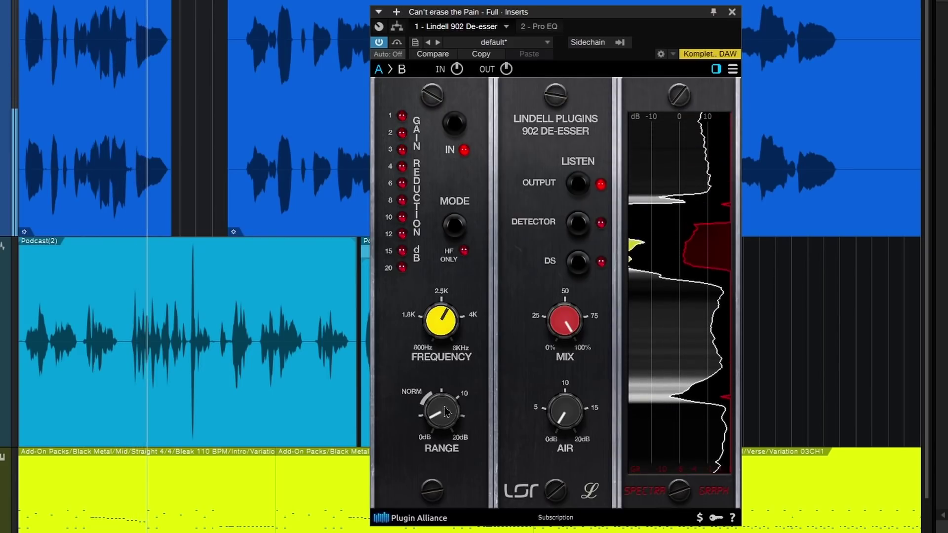
pyautogui.scroll(-2, 445, 411)
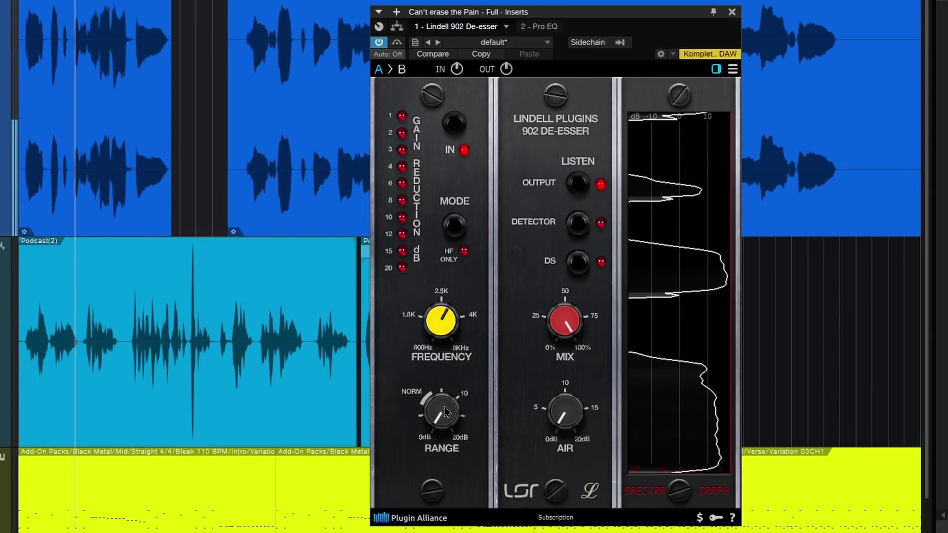
pyautogui.scroll(3, 445, 411)
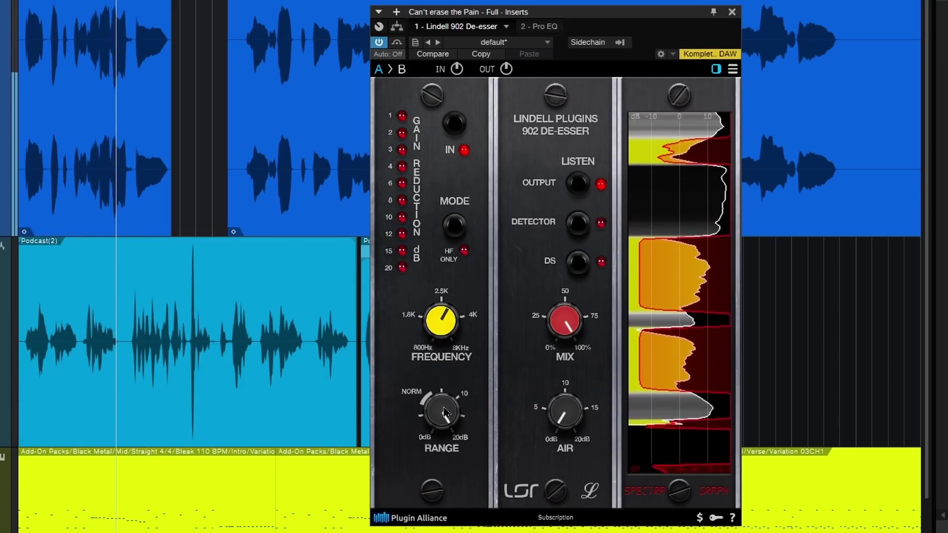
pyautogui.press('space')
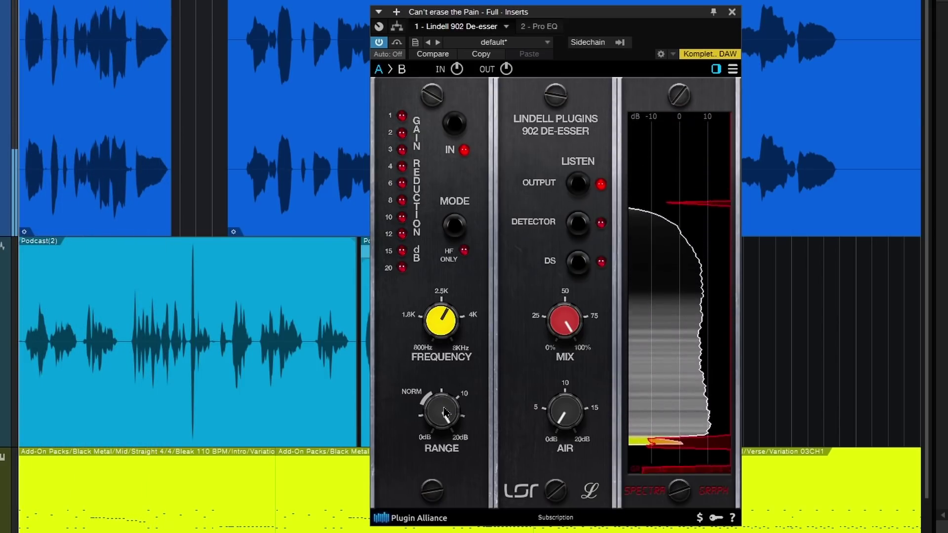
# - Bring the de-esser's Range back into the Norm zone and play the vocal
pyautogui.scroll(2, 445, 413)
pyautogui.scroll(2, 445, 413)
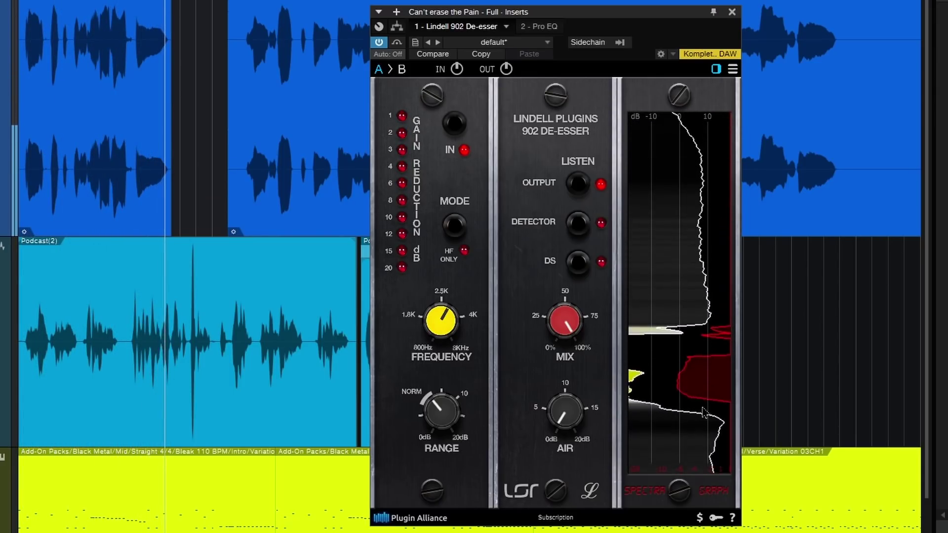
pyautogui.press('space')
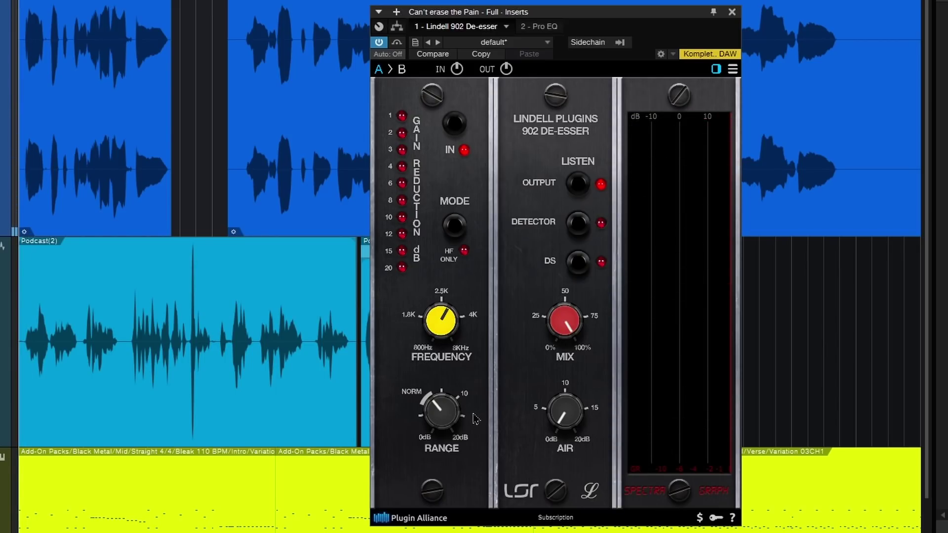
# - Raise Range to just below its dial midpoint, shift the plug-in window aside and play the second vocal phrase
pyautogui.scroll(2, 454, 419)
pyautogui.scroll(1, 454, 419)
pyautogui.moveTo(543, 15); pyautogui.dragTo(598, 0)
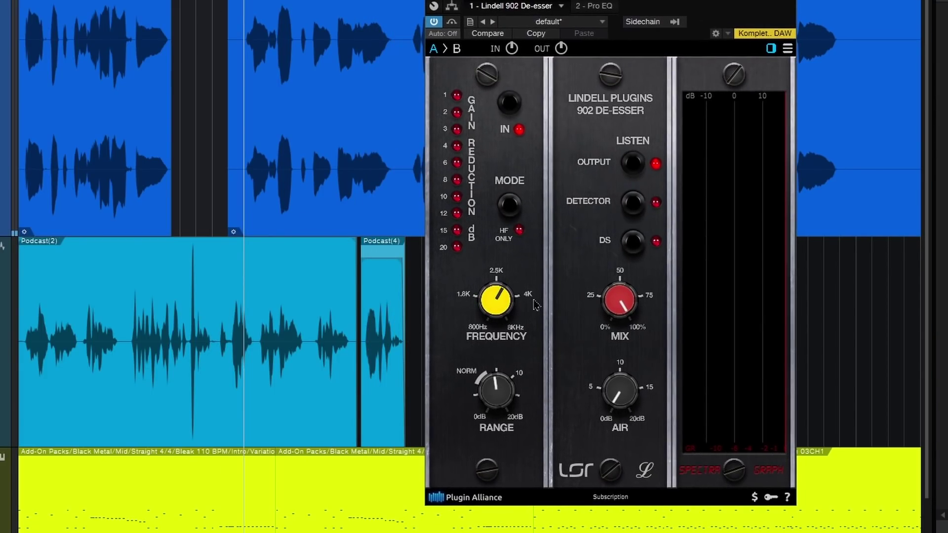
pyautogui.press('space')
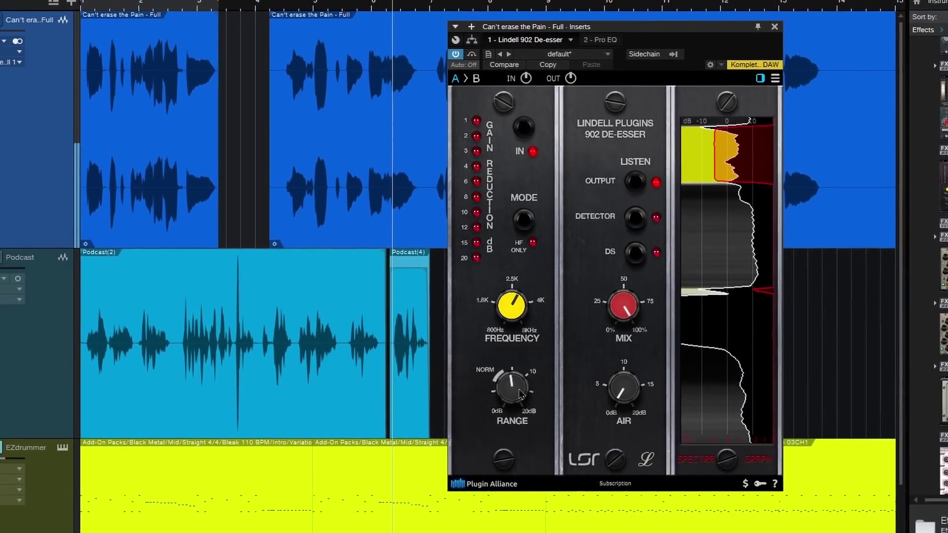
# - Raise Range through 14.38 dB to near its maximum and replay the second vocal phrase
pyautogui.scroll(5, 519, 393)
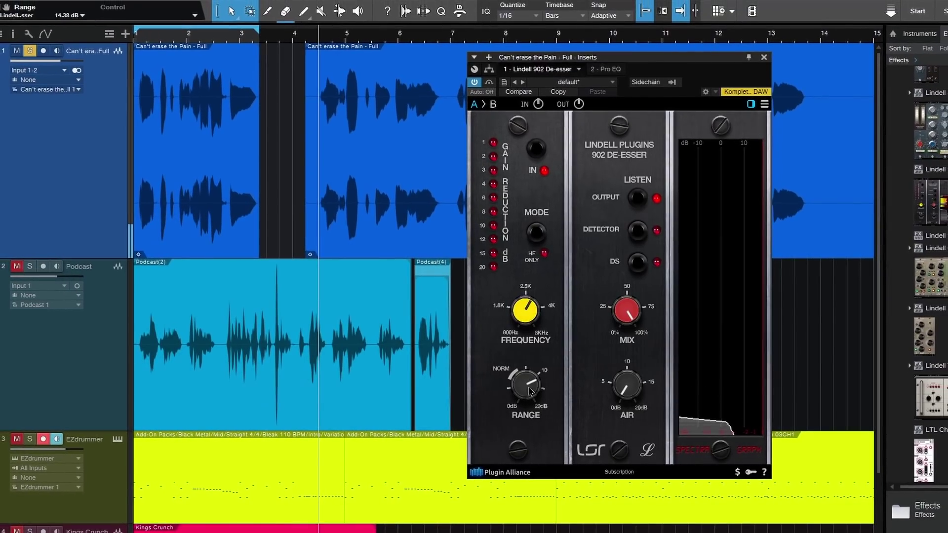
pyautogui.scroll(4, 529, 392)
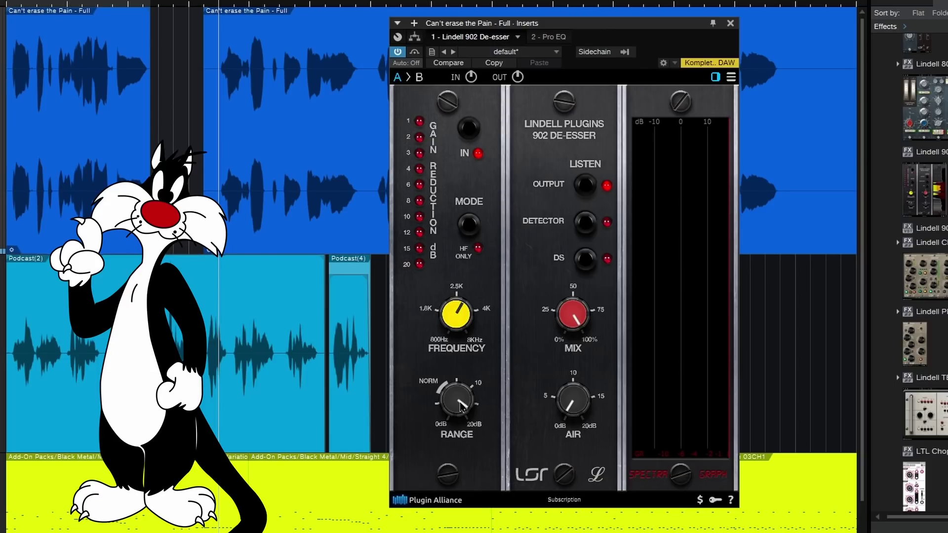
pyautogui.press('space')
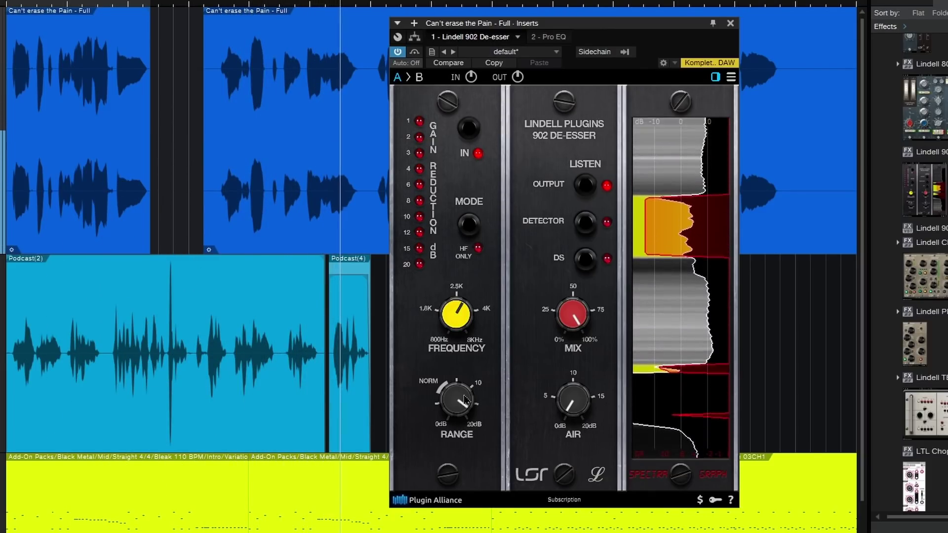
# - Lower the de-esser's Range to its dial midpoint and replay the second vocal phrase
pyautogui.scroll(-2, 464, 400)
pyautogui.press('space')
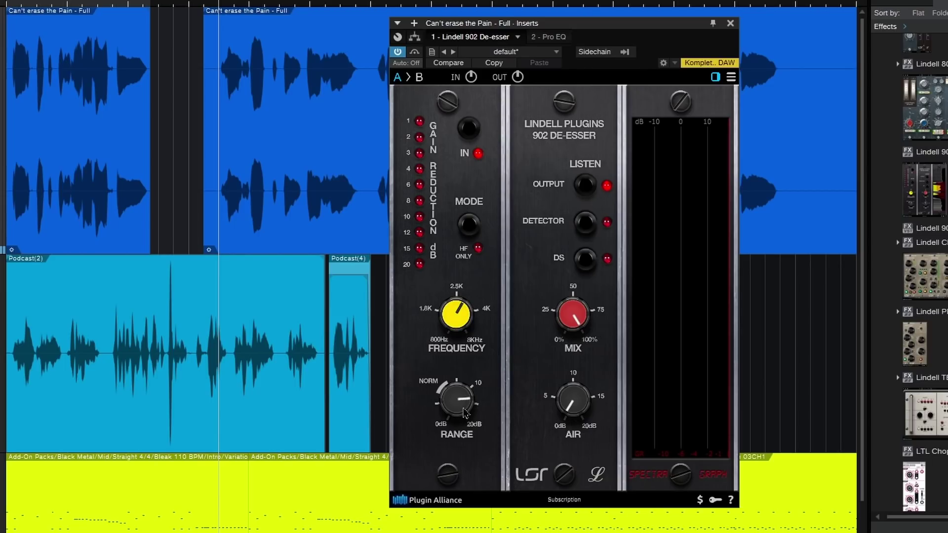
pyautogui.scroll(-5, 464, 411)
pyautogui.press('space')
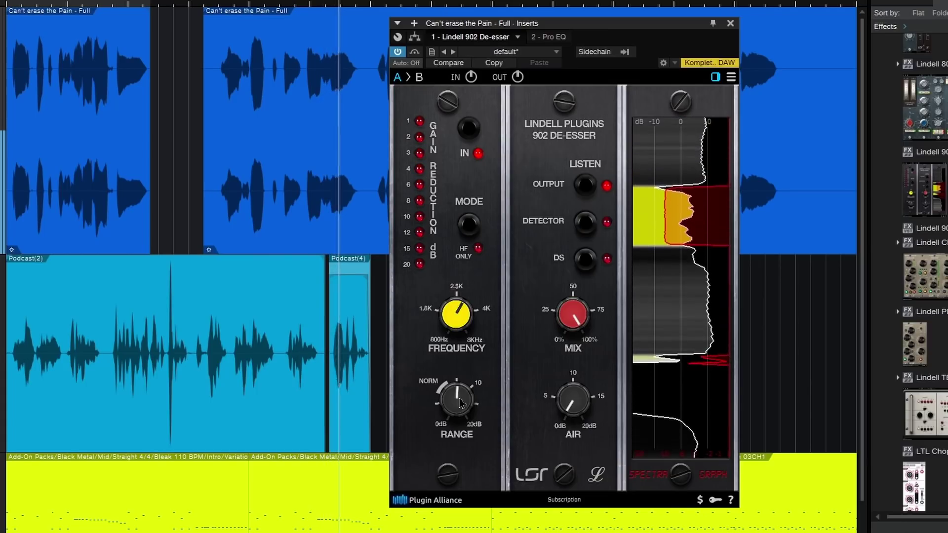
pyautogui.press('space')
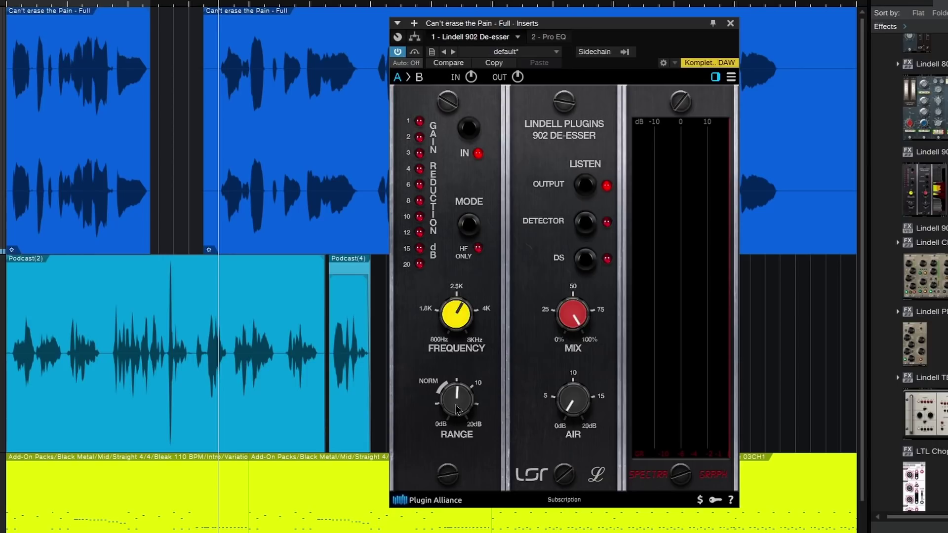
# - Raise Range to the 10 mark and sweep Mix down to about 70% and back to 100%
pyautogui.scroll(3, 455, 405)
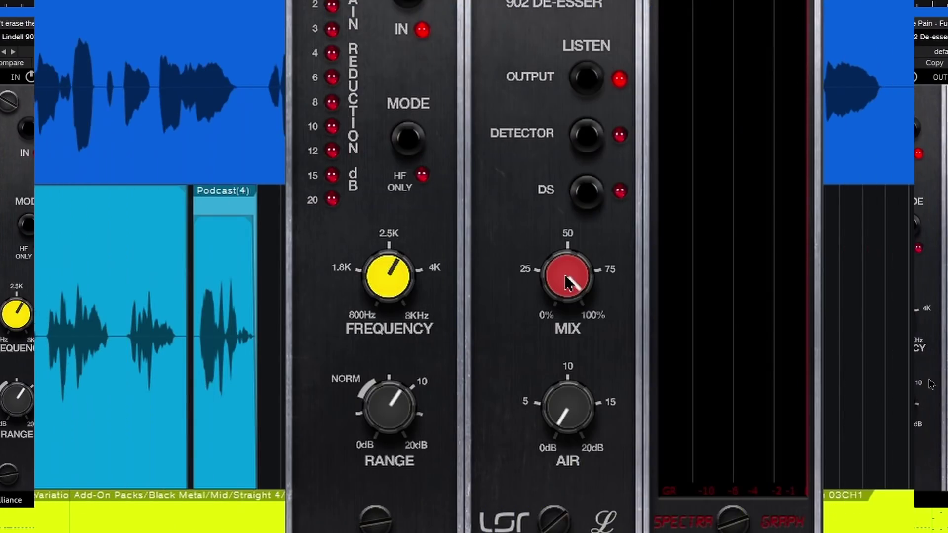
pyautogui.scroll(-3, 572, 318)
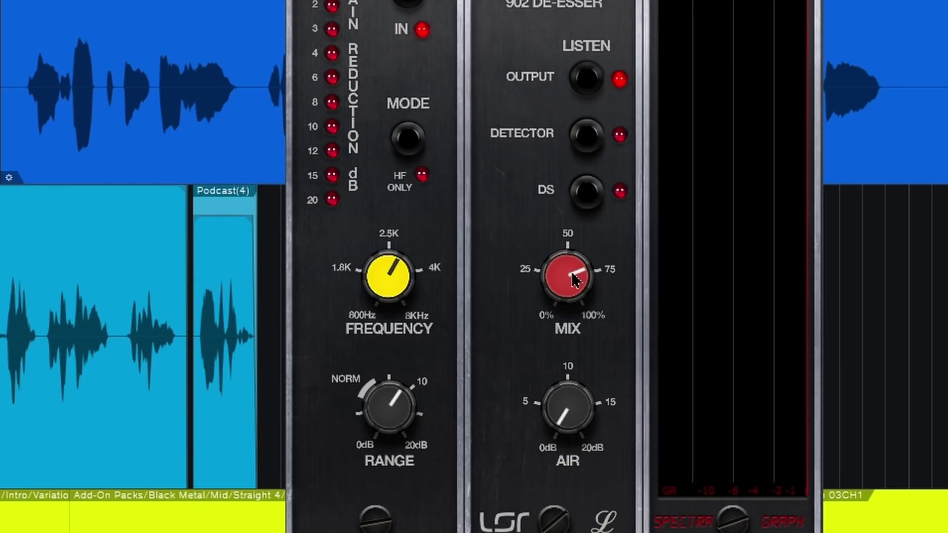
pyautogui.scroll(3, 599, 286)
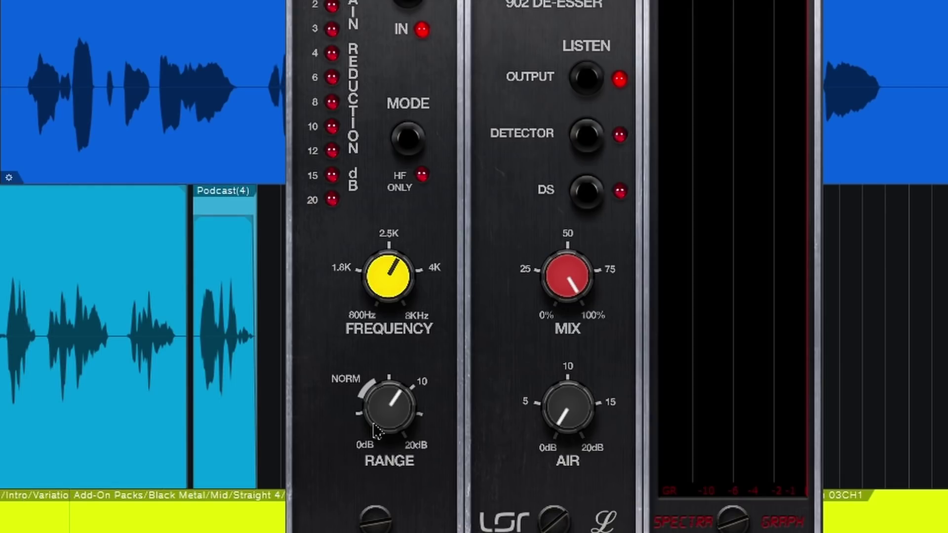
pyautogui.scroll(3, 393, 420)
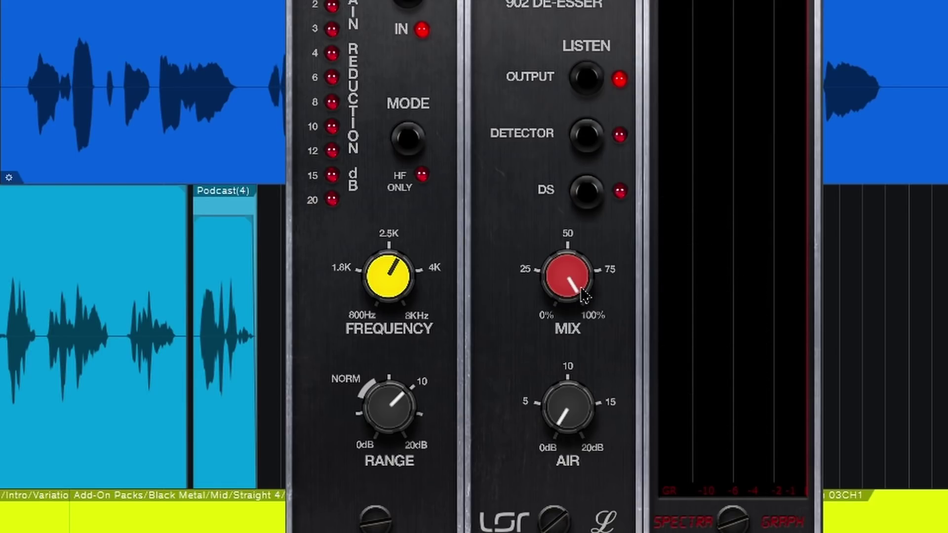
# - Reduce Range to slightly below the 10 mark and set the de-esser's Mix to 90%
pyautogui.moveTo(581, 290); pyautogui.dragTo(576, 286)
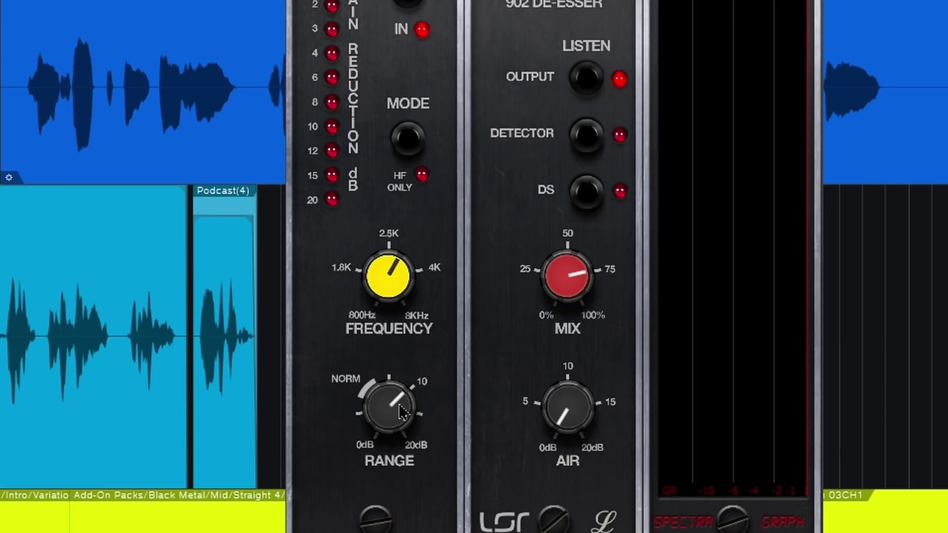
pyautogui.moveTo(405, 418); pyautogui.dragTo(400, 406)
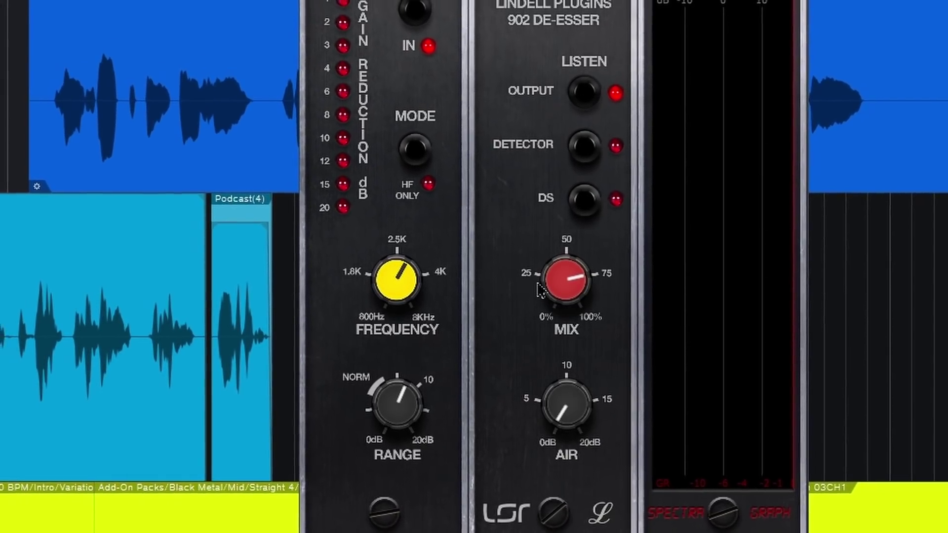
pyautogui.moveTo(558, 300); pyautogui.dragTo(556, 293)
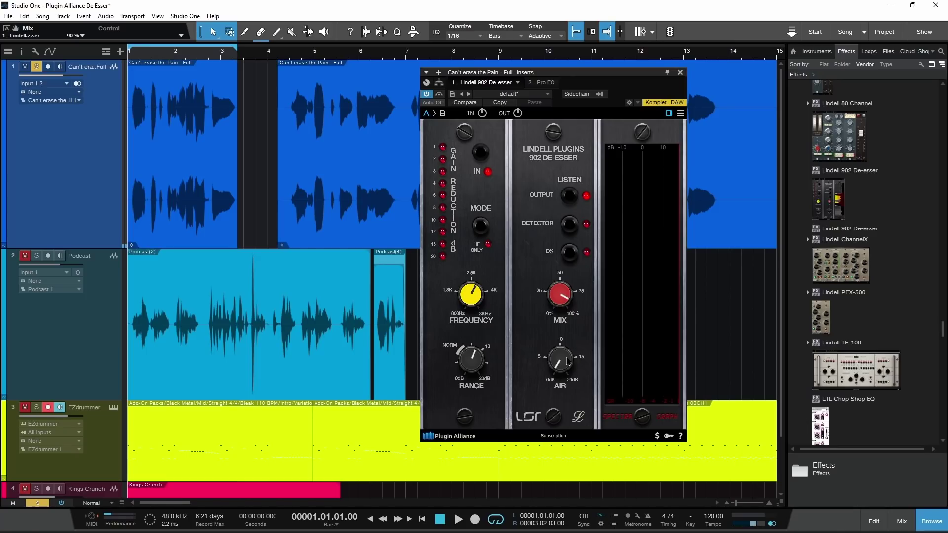
# - Sweep the Air control up, return it to 0 dB and play the vocal without added air
pyautogui.scroll(15, 568, 360)
pyautogui.scroll(-12, 568, 361)
pyautogui.scroll(-3, 568, 361)
pyautogui.press('space')
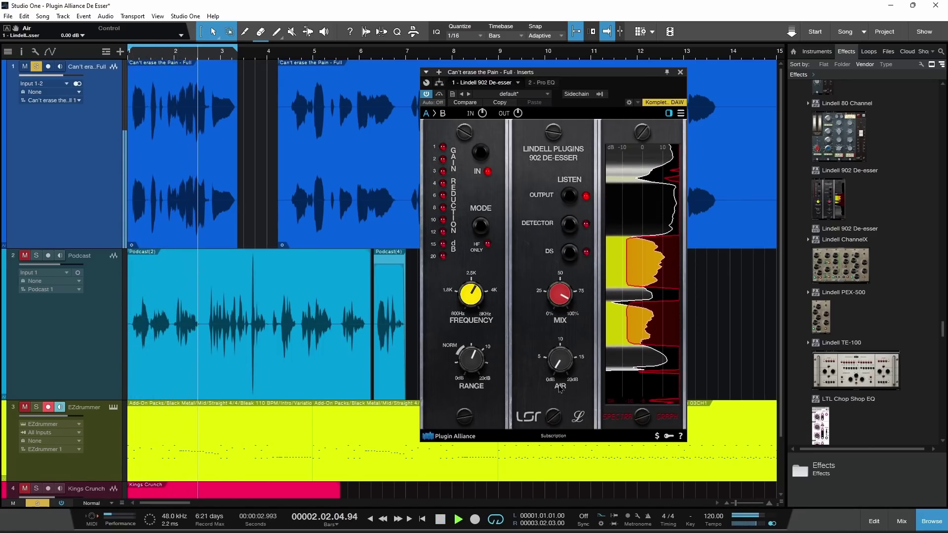
pyautogui.press('space')
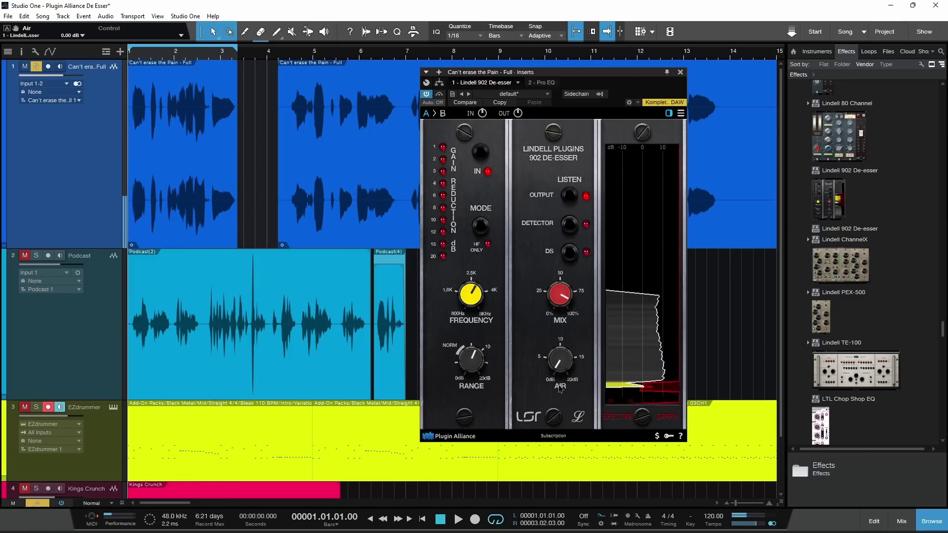
# - Compare the vocal with Air at 20 dB and near 0 dB during playback, leaving Air at about 5 dB
pyautogui.scroll(8, 565, 367)
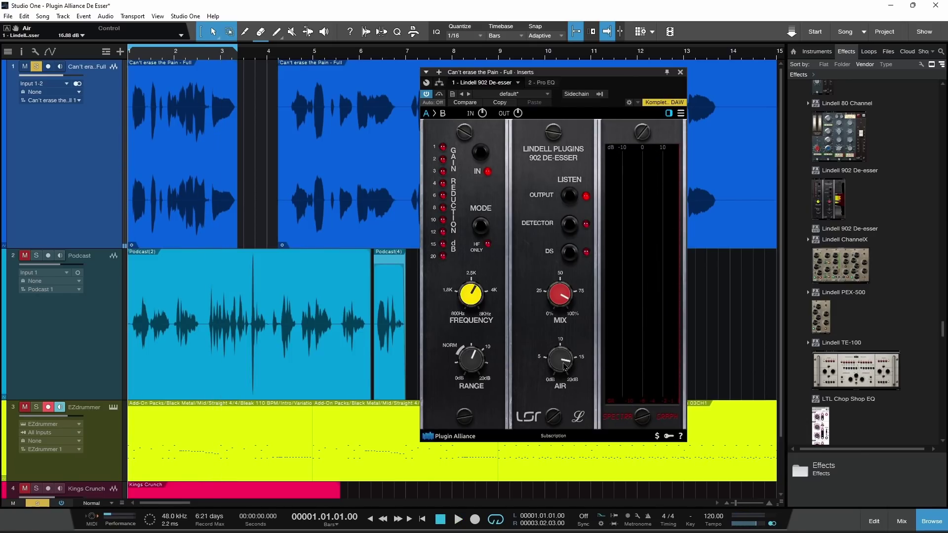
pyautogui.press('space')
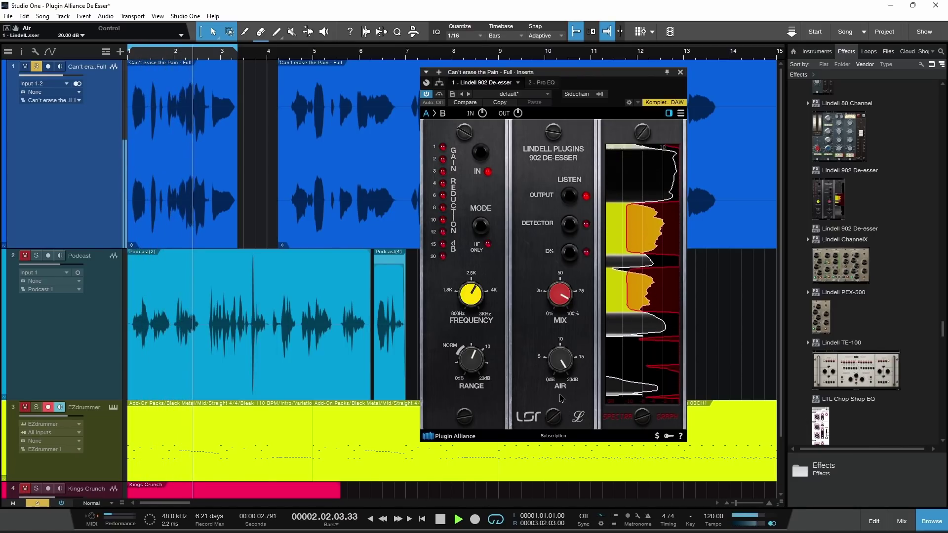
pyautogui.scroll(-15, 565, 368)
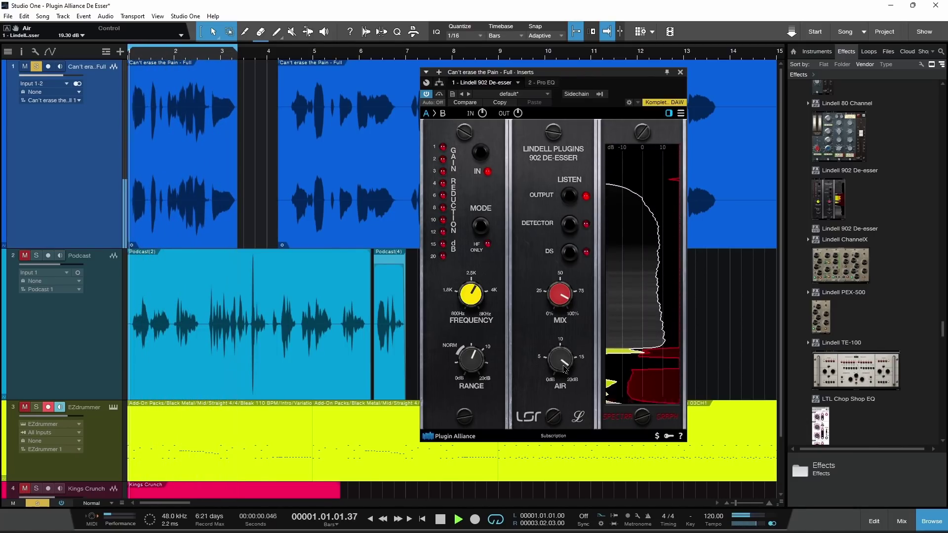
pyautogui.scroll(1, 564, 368)
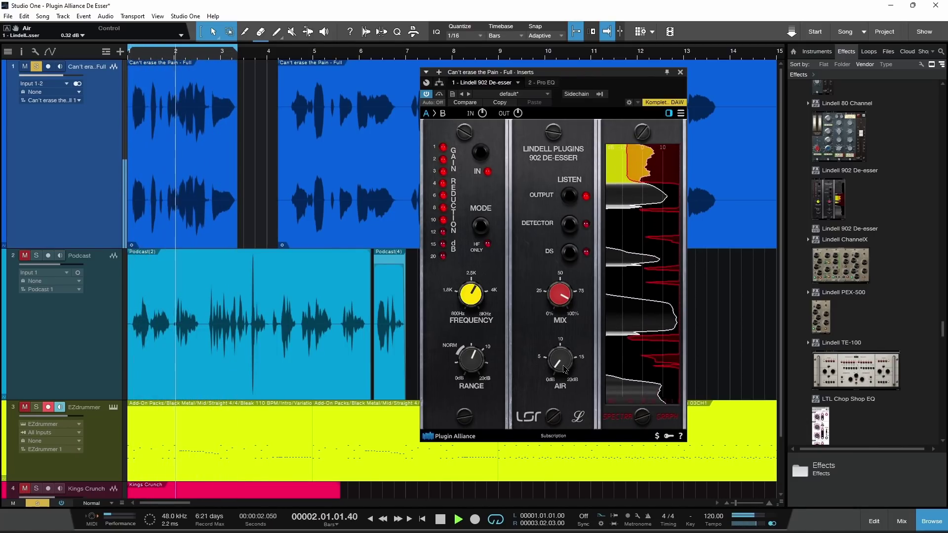
pyautogui.scroll(1, 564, 369)
pyautogui.press('space')
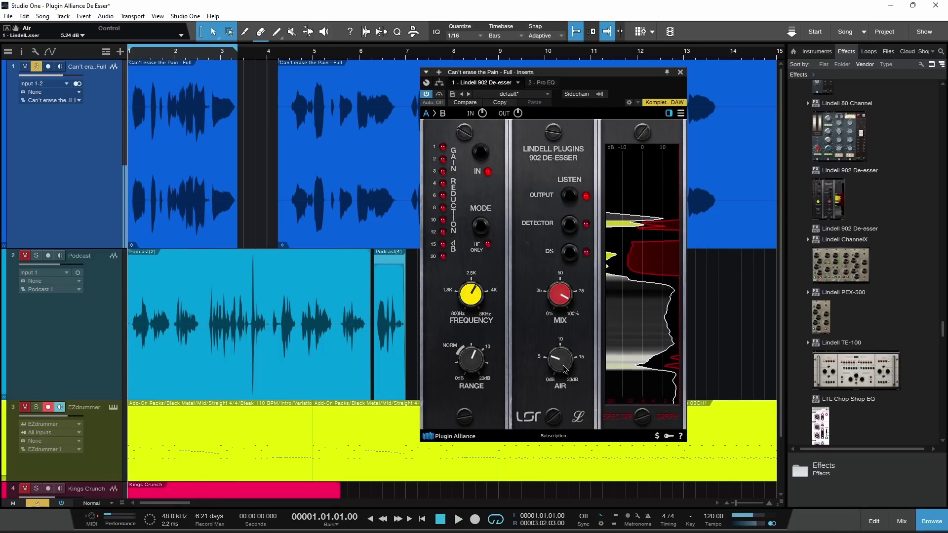
pyautogui.scroll(-1, 564, 368)
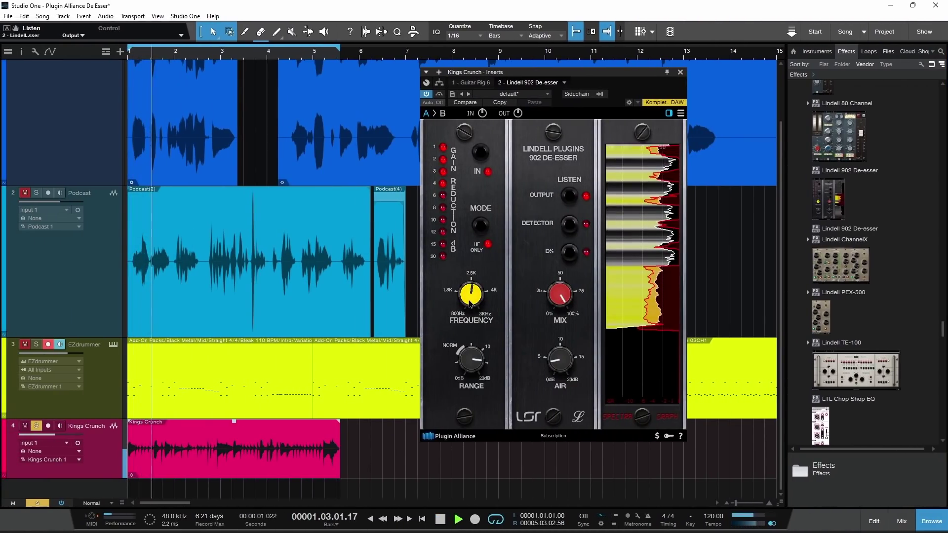
# - On the Kings Crunch de-esser, raise Frequency to 3428 Hz, turn off HF Only and set Listen to DS
pyautogui.moveTo(469, 309); pyautogui.dragTo(469, 302)
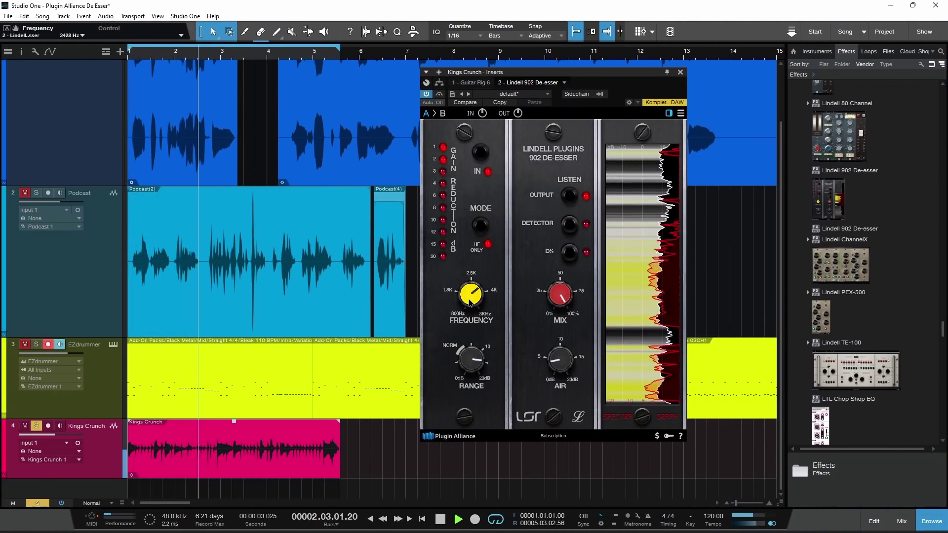
pyautogui.press('space')
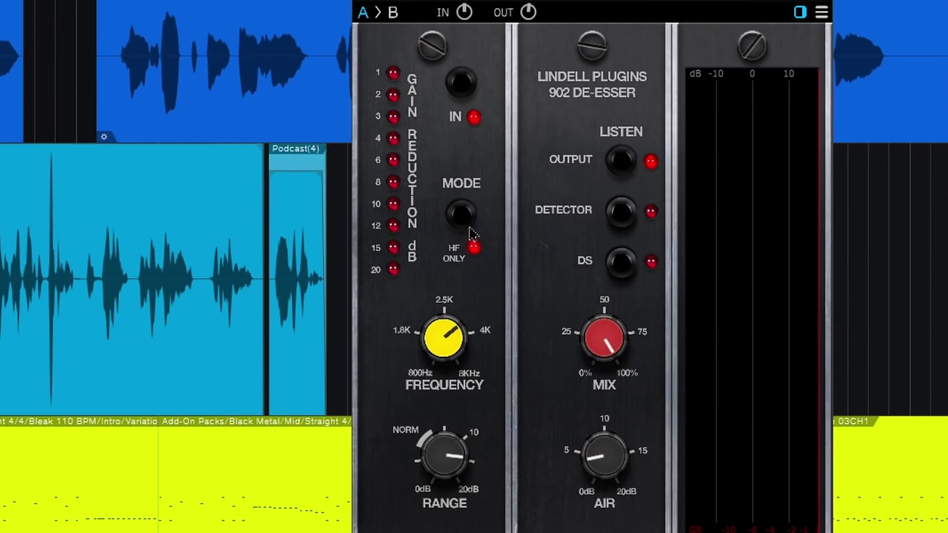
pyautogui.click(467, 224)
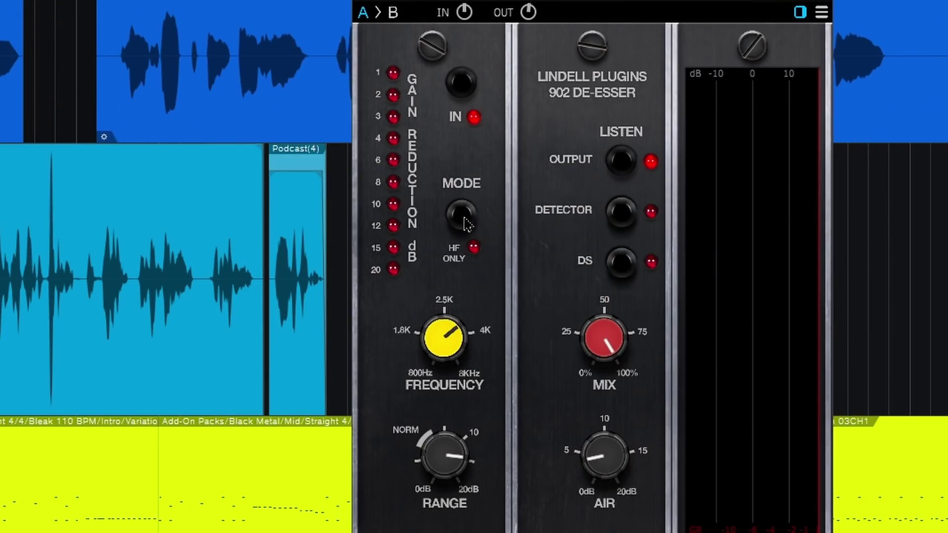
pyautogui.click(619, 262)
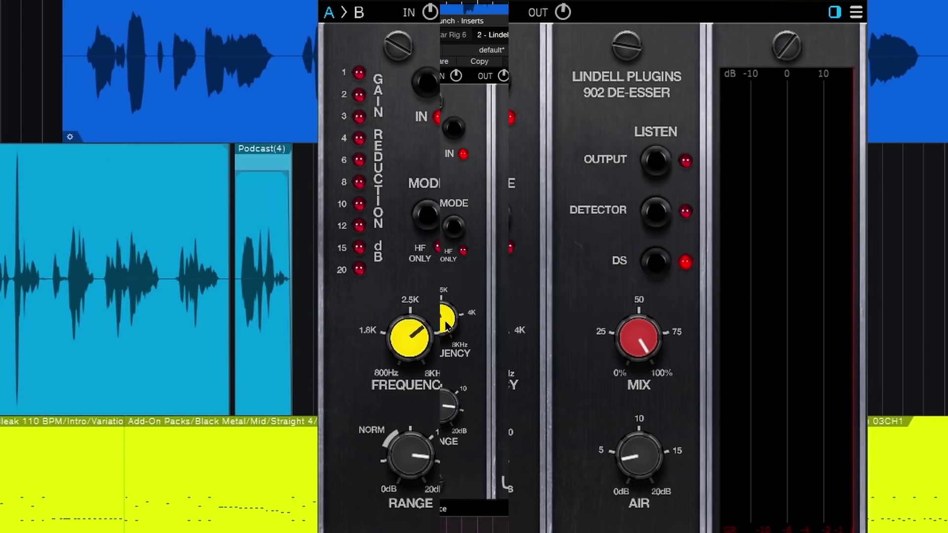
# - Sweep Frequency below 2.5K and back to slightly above it while listening to DS, toggling HF Only to compare
pyautogui.moveTo(444, 338); pyautogui.dragTo(451, 348)
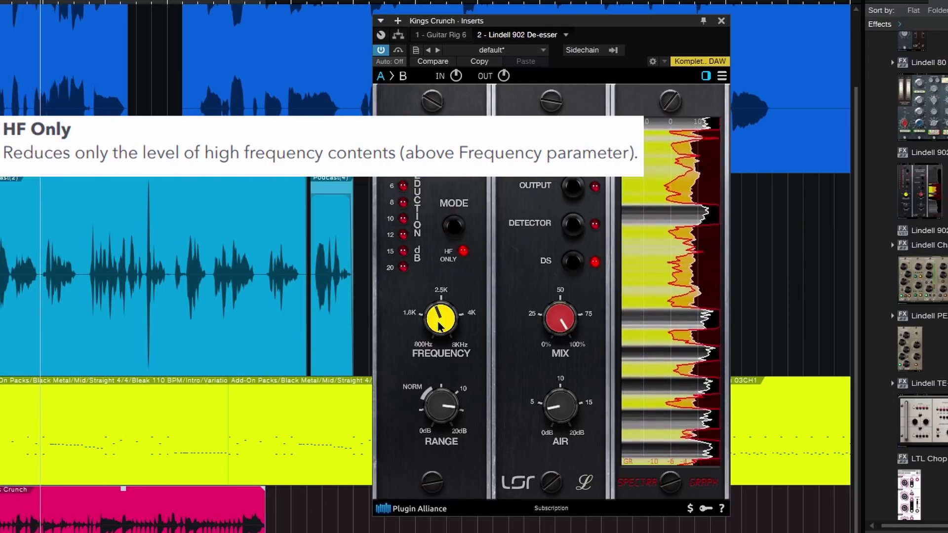
pyautogui.scroll(5, 439, 326)
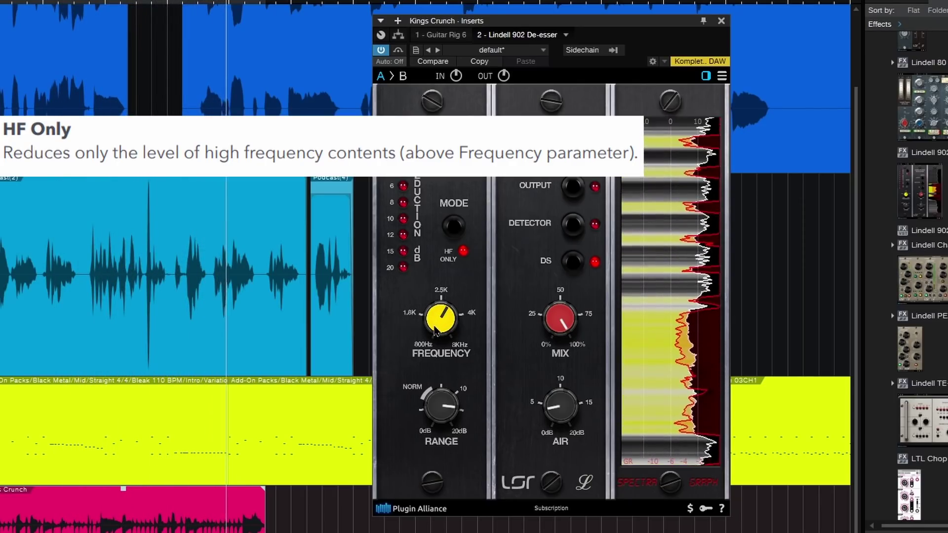
pyautogui.click(453, 226)
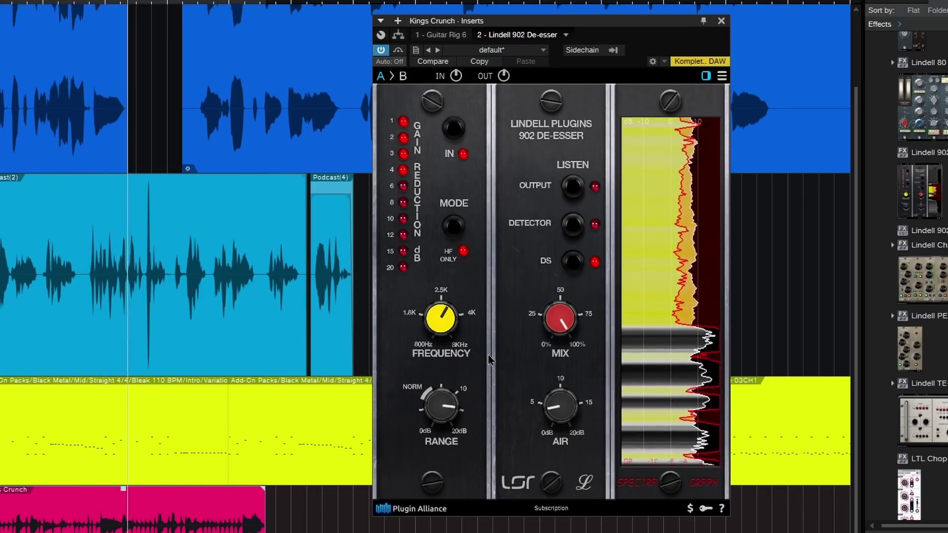
pyautogui.press('space')
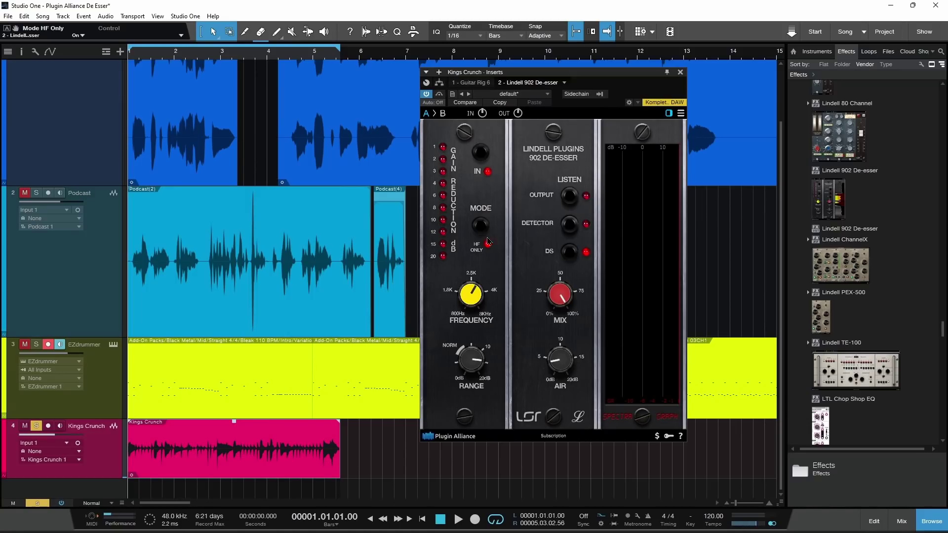
pyautogui.click(489, 243)
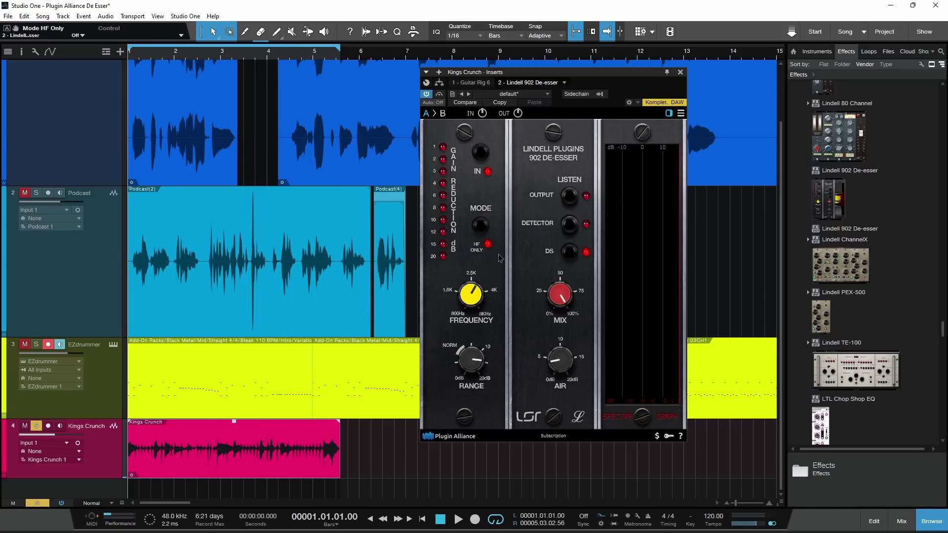
# - Close the Kings Crunch inserts window and select both clips on the Podcast track
pyautogui.click(679, 72)
pyautogui.scroll(2, 261, 366)
pyautogui.click(261, 365)
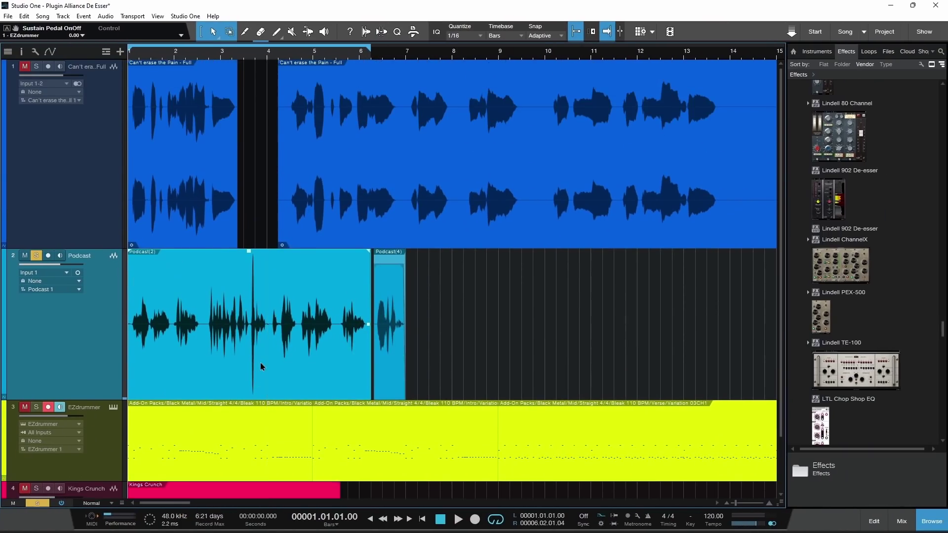
pyautogui.keyDown('shift'); pyautogui.click(384, 378); pyautogui.keyUp('shift')
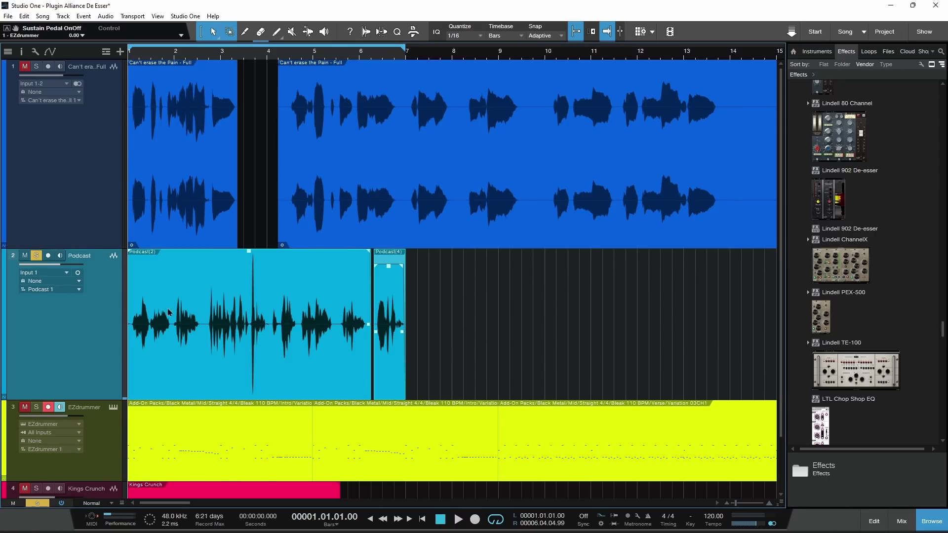
# - Open the Podcast track's inserts, view the Lindell 50 Channel and return to the 902 De-esser
pyautogui.press('F11')
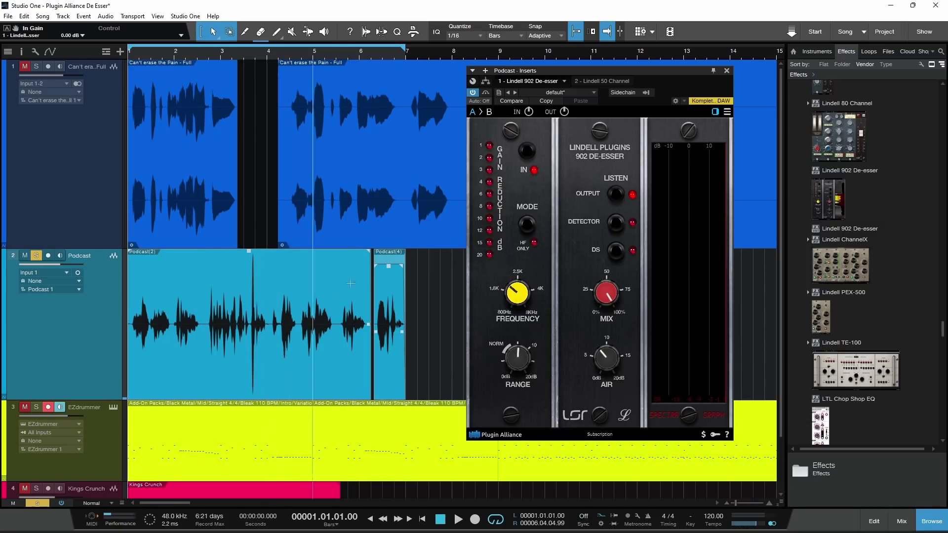
pyautogui.moveTo(597, 73); pyautogui.dragTo(550, 71)
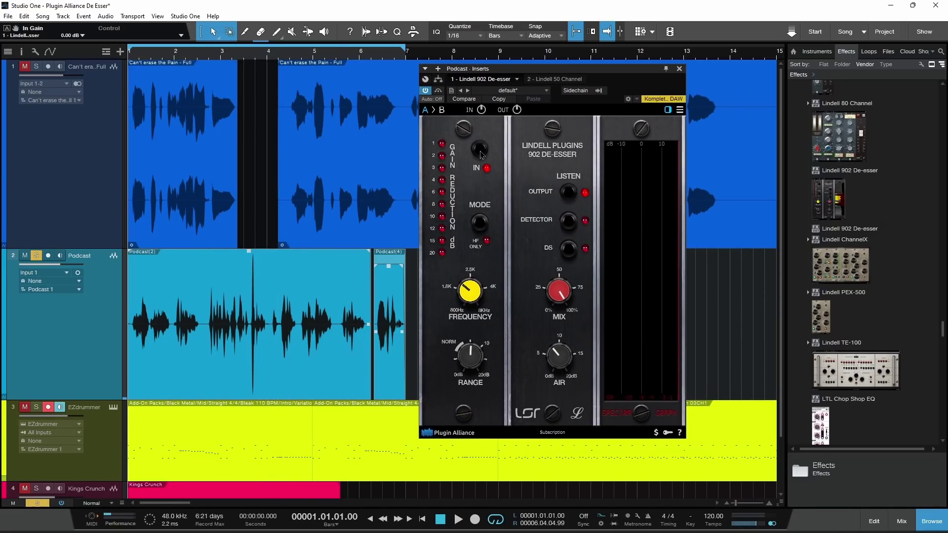
pyautogui.click(552, 79)
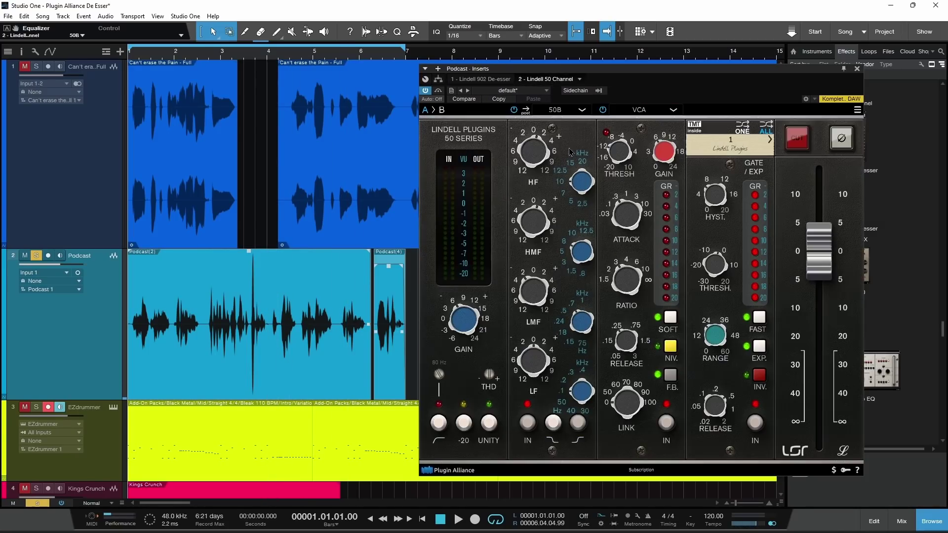
pyautogui.moveTo(680, 76); pyautogui.dragTo(604, 83)
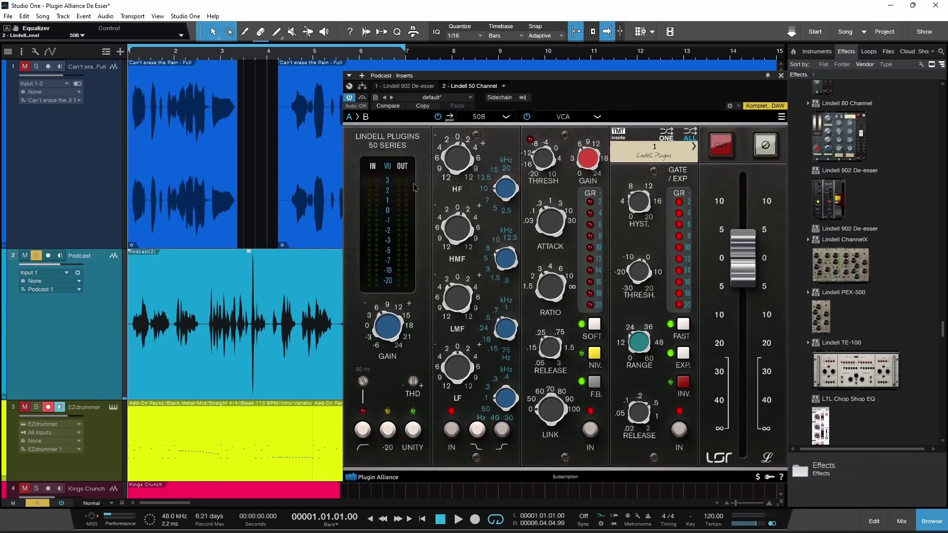
pyautogui.click(402, 86)
pyautogui.moveTo(484, 79); pyautogui.dragTo(548, 78)
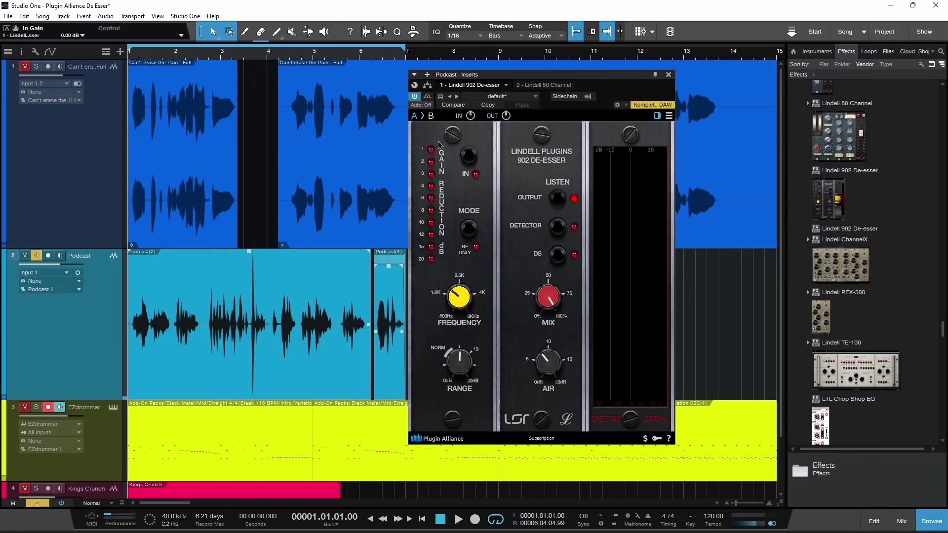
# - Play the podcast without processing, enable the Lindell 50 Channel and replay the podcast through it
pyautogui.press('space')
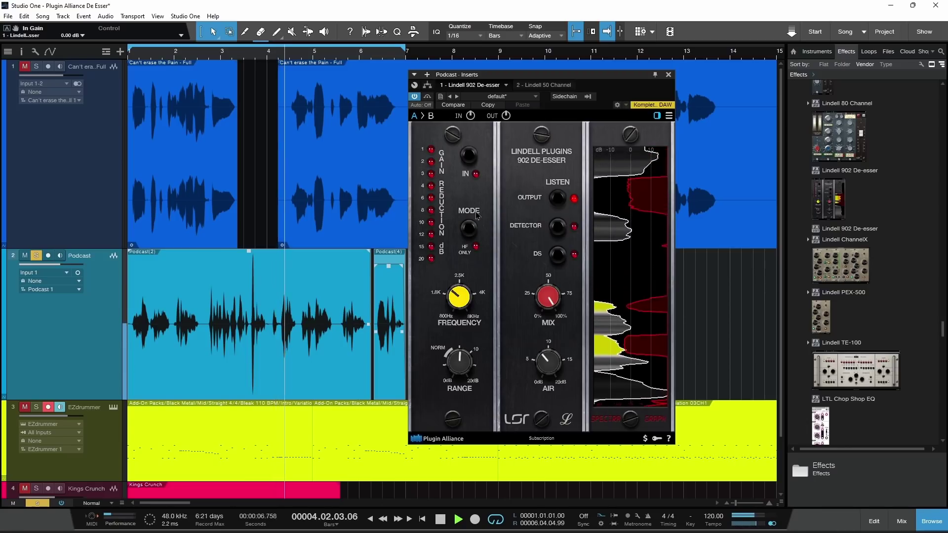
pyautogui.press('space')
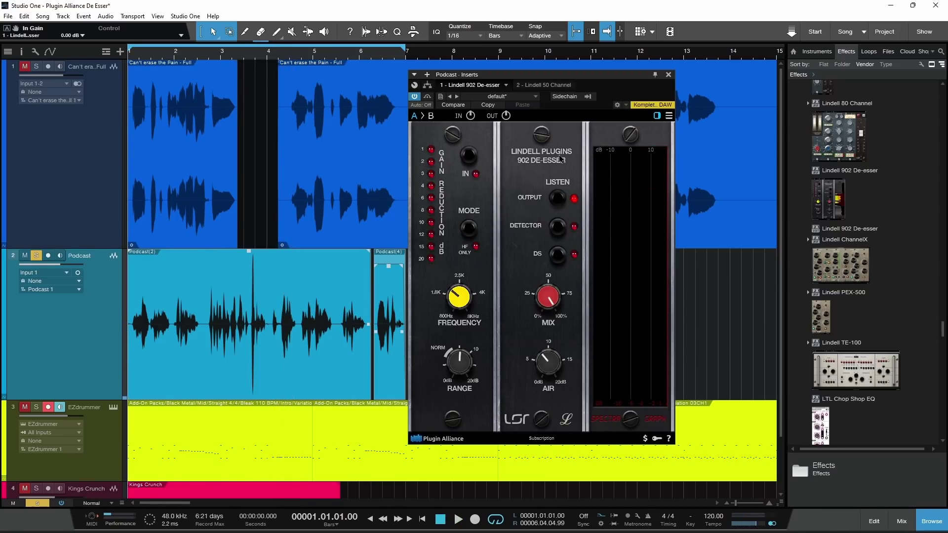
pyautogui.click(548, 84)
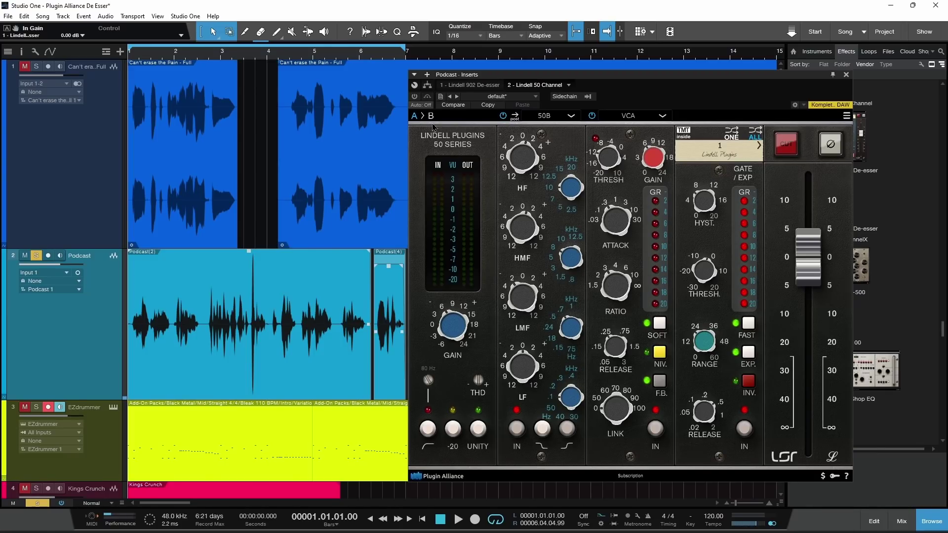
pyautogui.click(414, 96)
pyautogui.press('space')
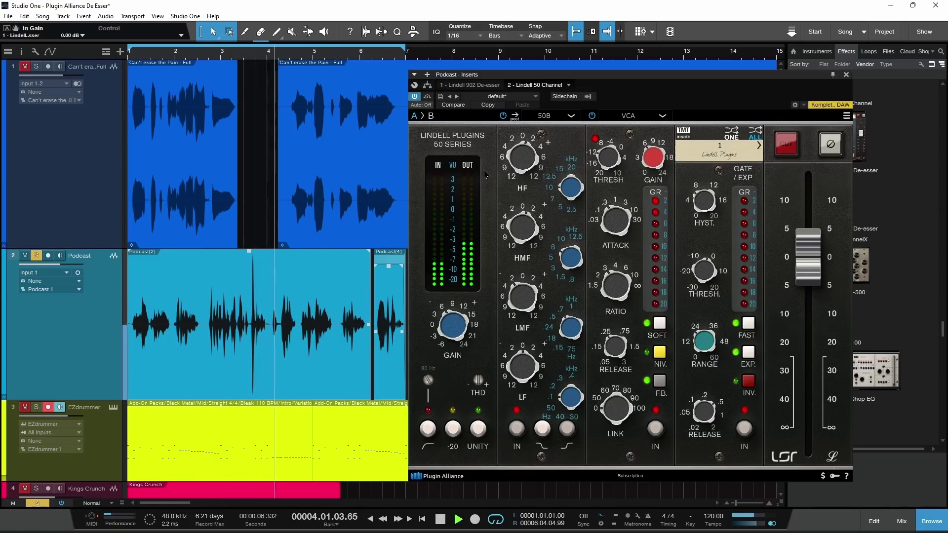
pyautogui.press('space')
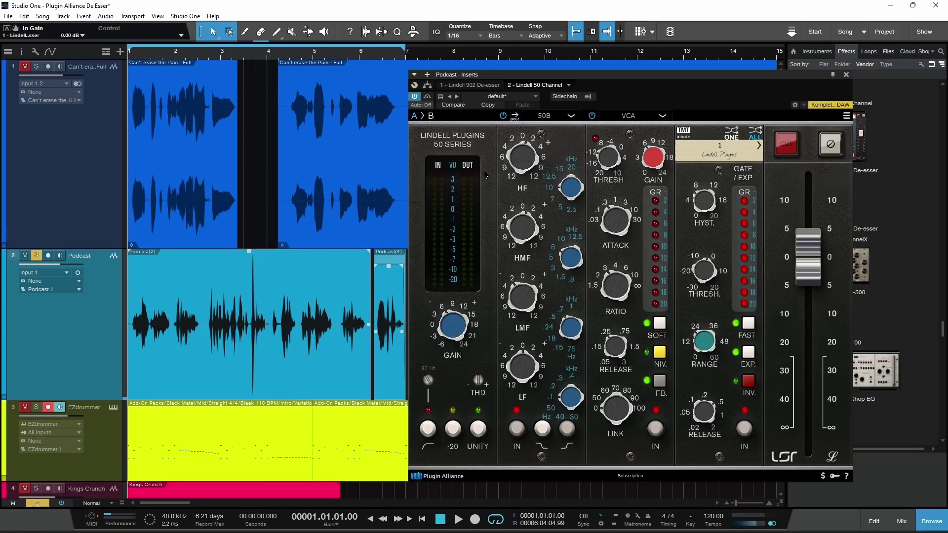
# - On the podcast's 902 De-esser, set Frequency to about 2.5K, lower Range to the NORM zone and audition the result
pyautogui.click(469, 85)
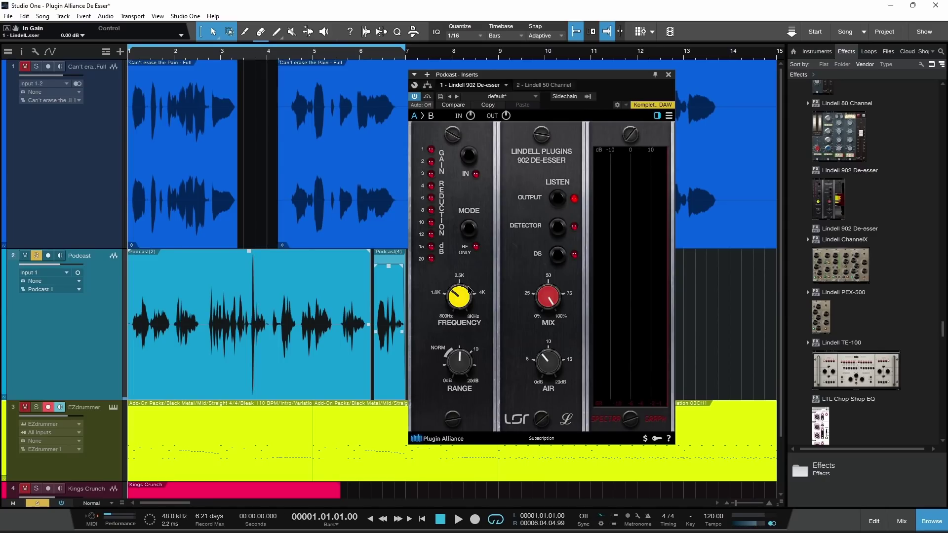
pyautogui.moveTo(469, 291); pyautogui.dragTo(468, 286)
pyautogui.moveTo(470, 360); pyautogui.dragTo(470, 364)
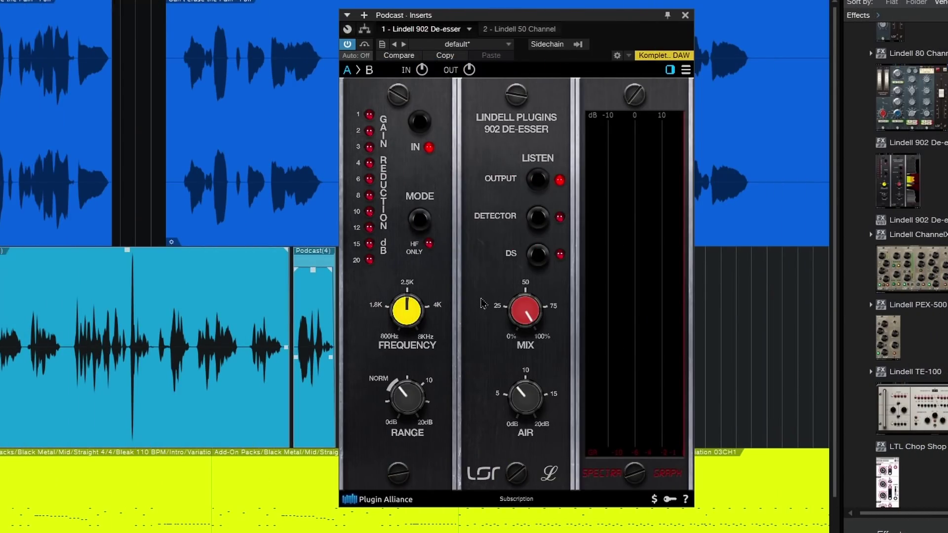
pyautogui.press('space')
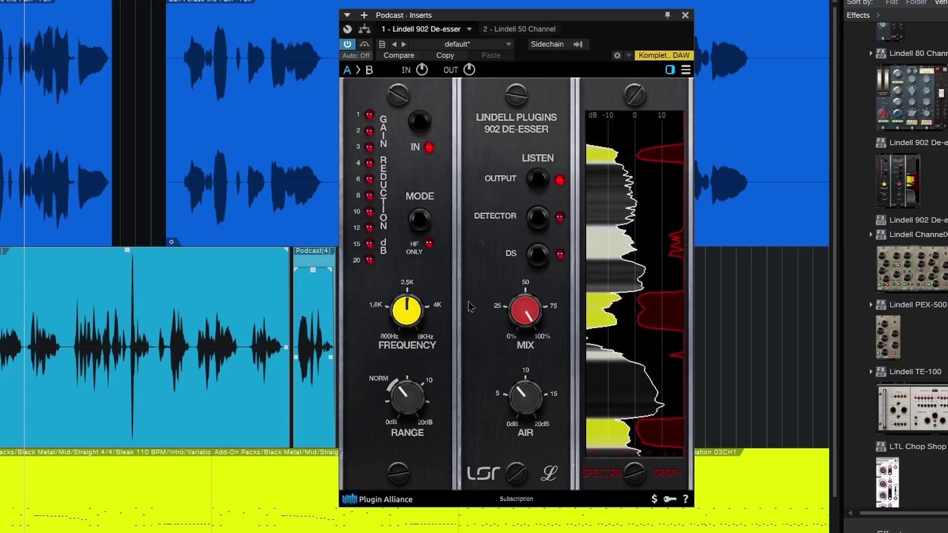
pyautogui.press('space')
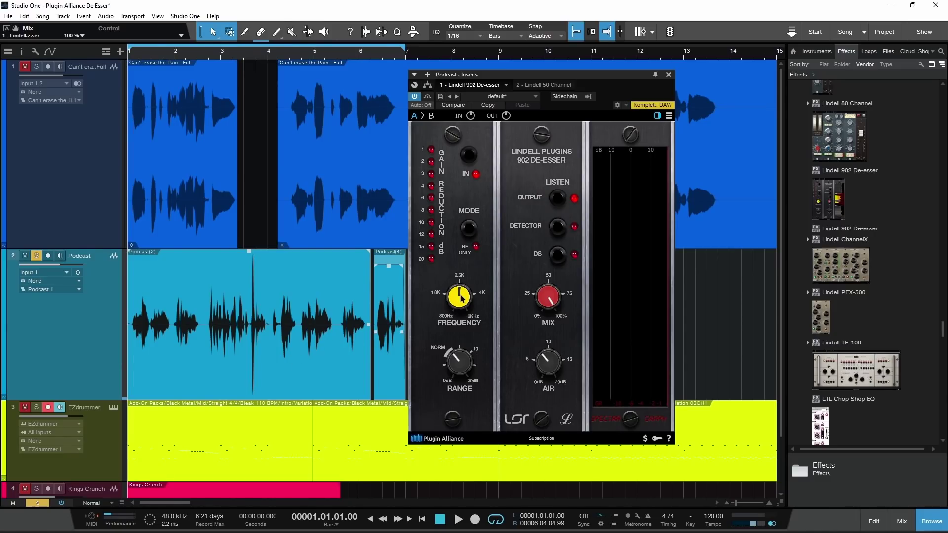
# - Set Listen to Detector and adjust the podcast de-esser's Frequency to 2316 Hz during playback
pyautogui.scroll(-4, 459, 296)
pyautogui.click(556, 231)
pyautogui.press('space')
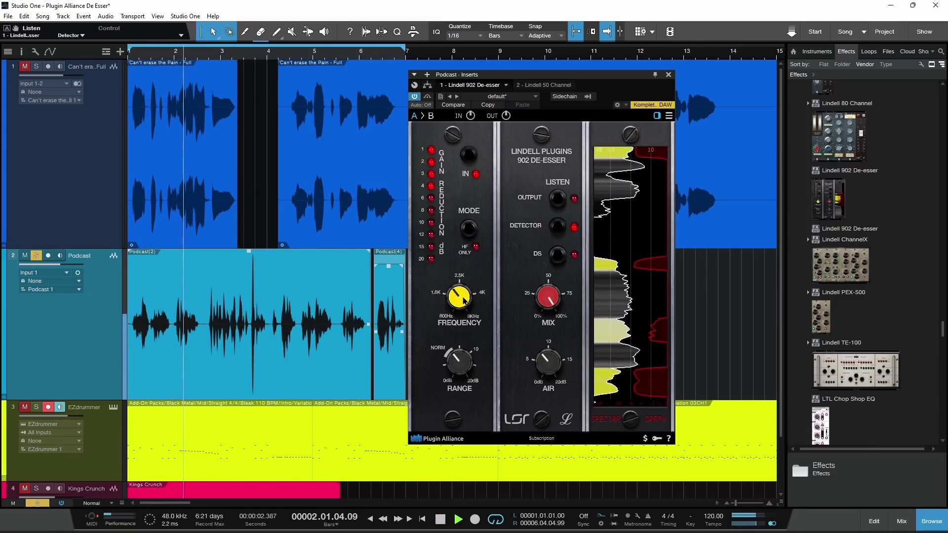
pyautogui.press('space')
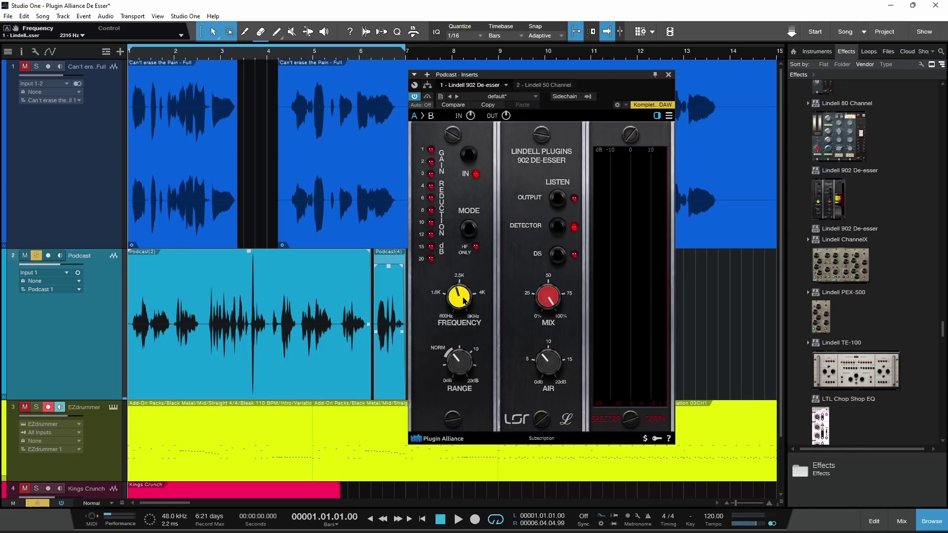
# - Lower the de-esser's Frequency to 2011 Hz while replaying the podcast's detector signal
pyautogui.moveTo(463, 300)
pyautogui.mouseDown()
pyautogui.moveTo(466, 313)
pyautogui.moveTo(462, 296)
pyautogui.mouseUp()
pyautogui.press('space')
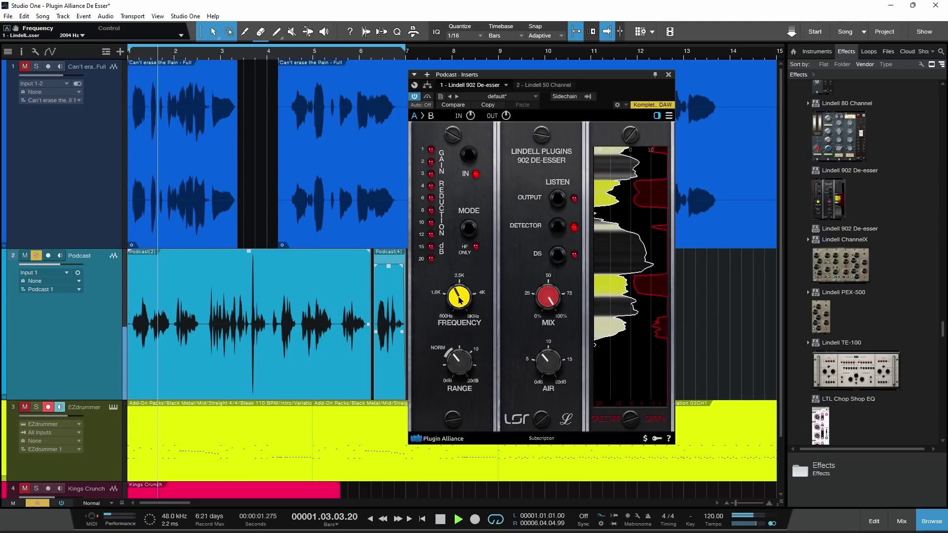
pyautogui.moveTo(459, 299); pyautogui.dragTo(459, 299)
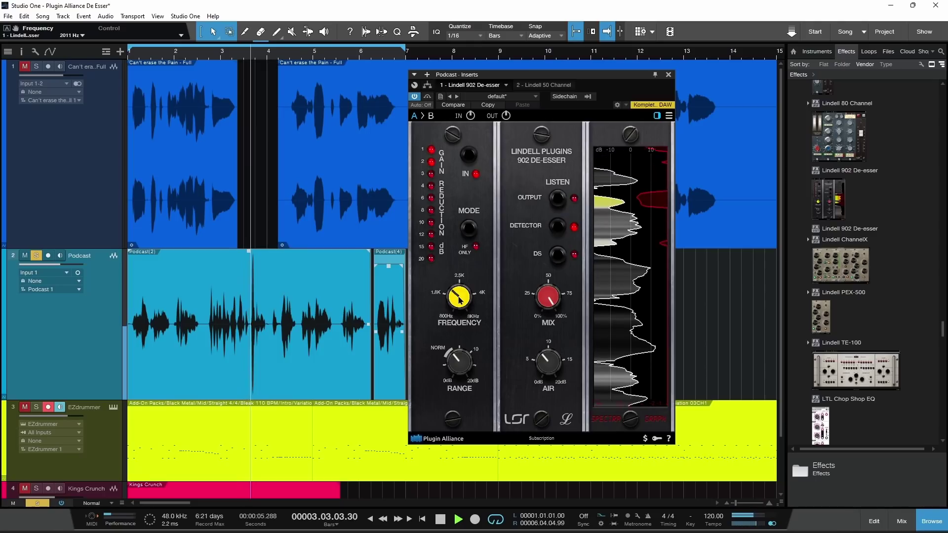
# - Set Listen to DS and audition the signal the de-esser removes from the podcast during playback
pyautogui.press('space')
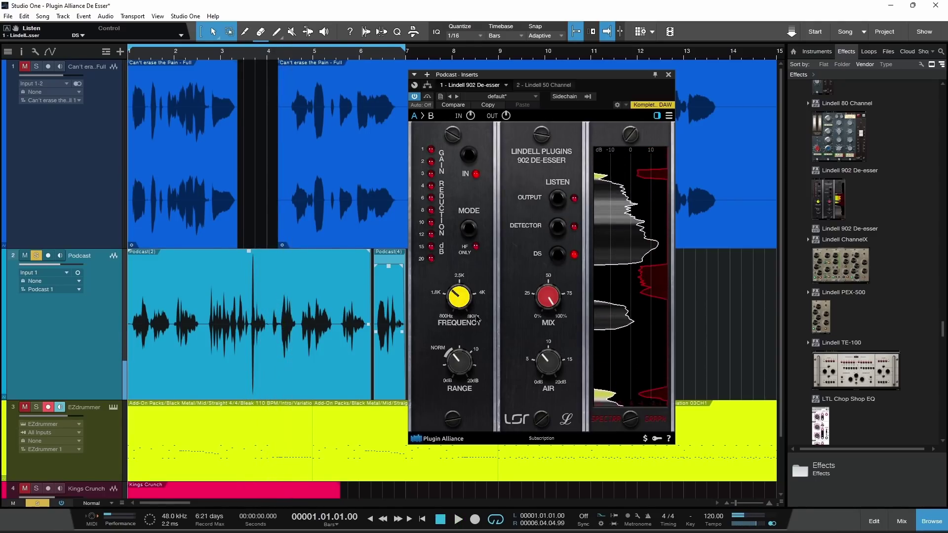
pyautogui.press('space')
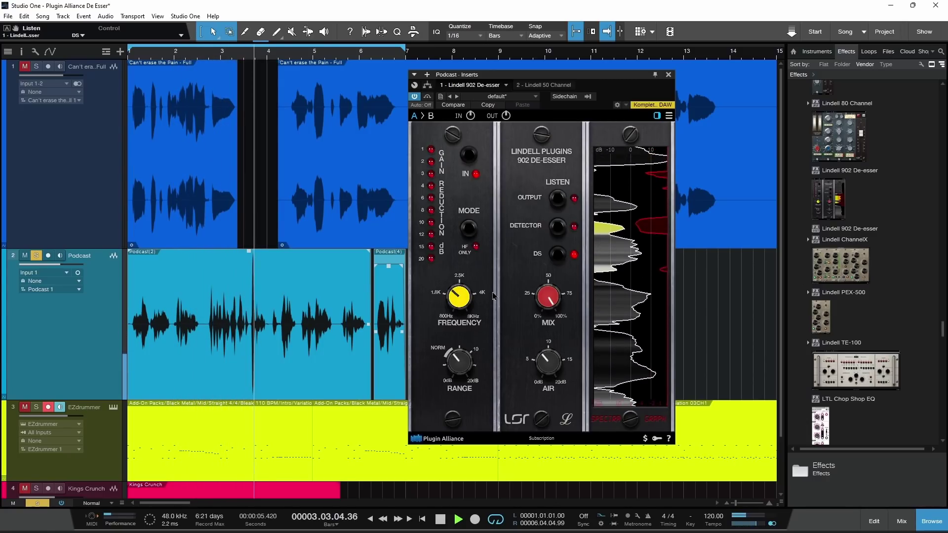
pyautogui.press('space')
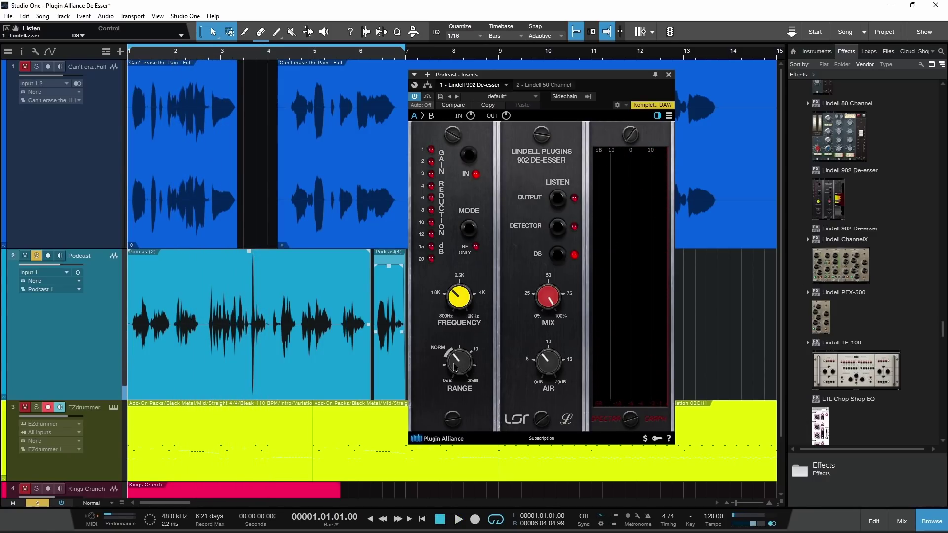
# - Return Listen to Output, raise the podcast de-esser's Range slightly and audition the processed voice
pyautogui.scroll(-5, 459, 367)
pyautogui.scroll(4, 459, 366)
pyautogui.press('space')
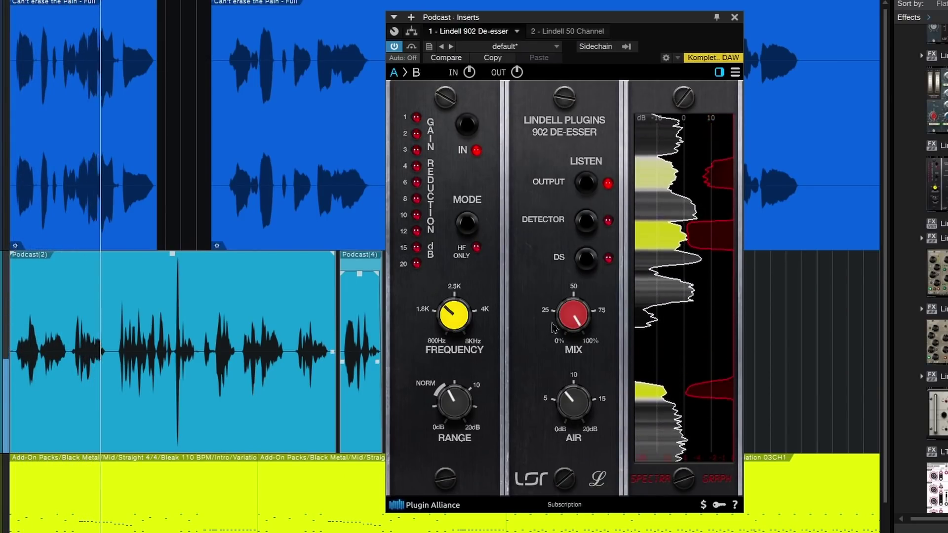
pyautogui.press('space')
# - Lower the de-esser's Mix below 100% and set Air to 8.04 dB while playing the podcast
pyautogui.scroll(3, 567, 320)
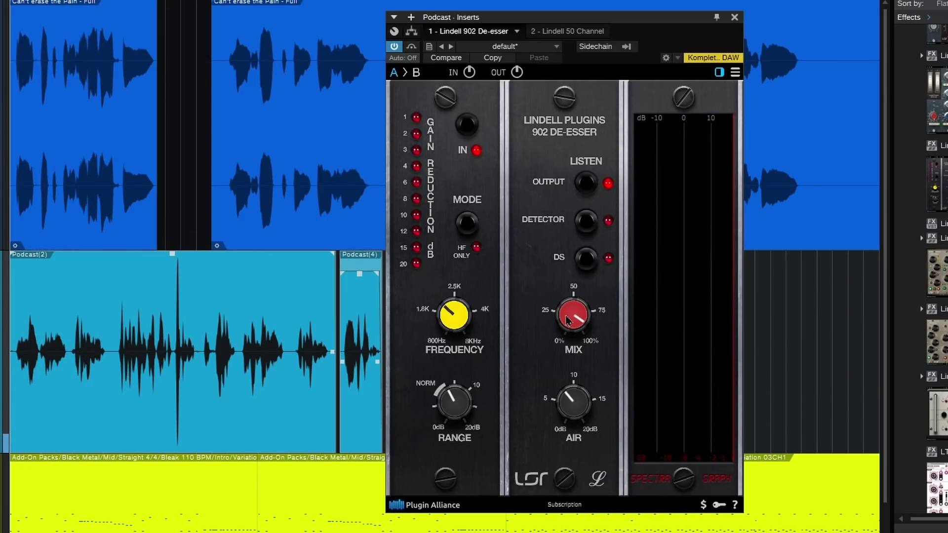
pyautogui.press('space')
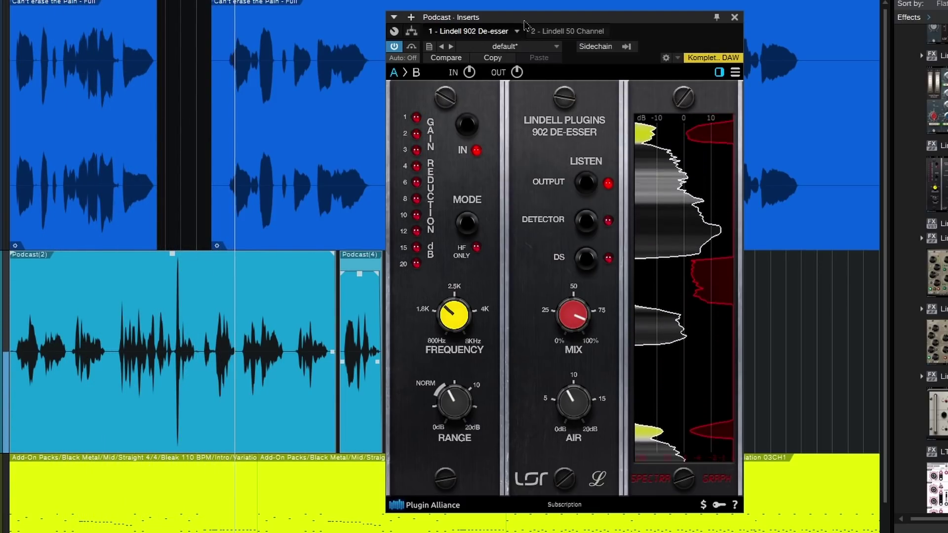
pyautogui.moveTo(526, 20); pyautogui.dragTo(579, 22)
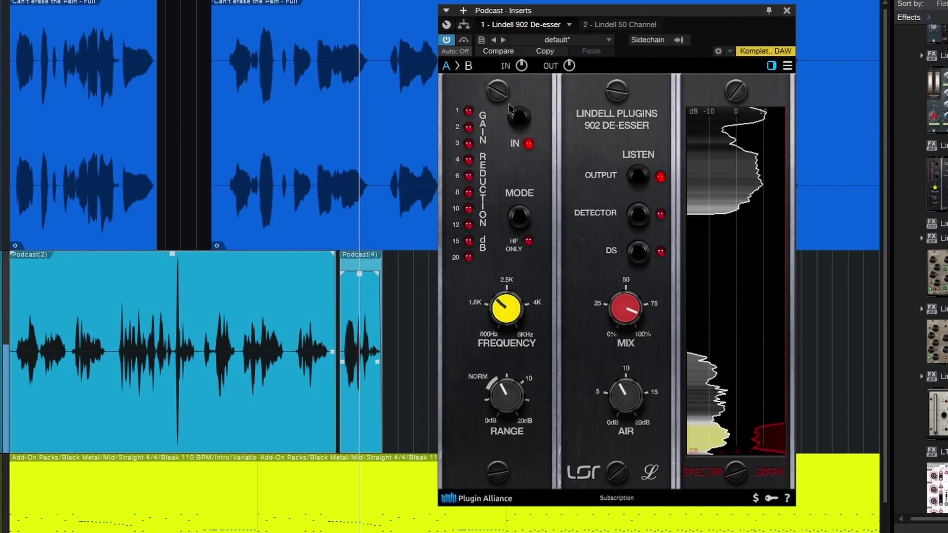
pyautogui.press('space')
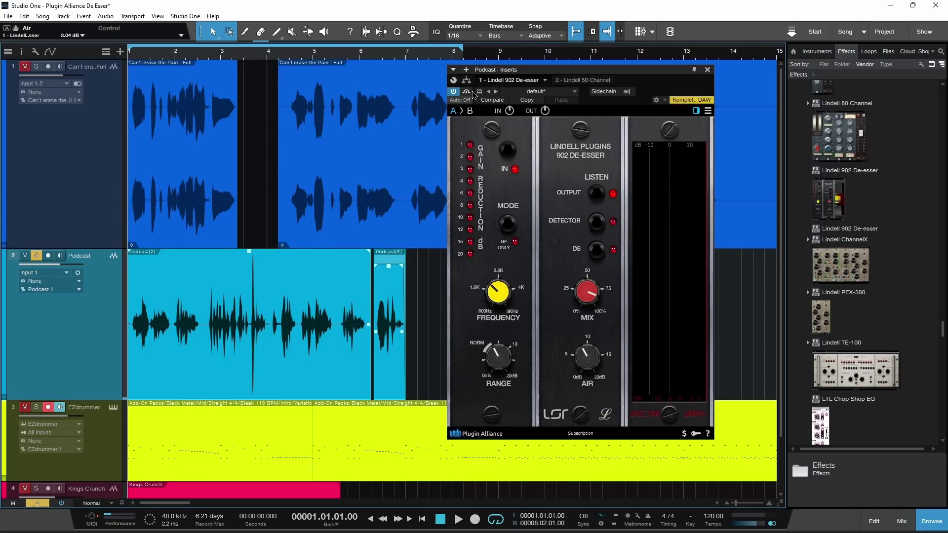
# - Move the Lindell 50 Channel ahead of the 902 De-esser in the podcast's insert chain
pyautogui.click(575, 82)
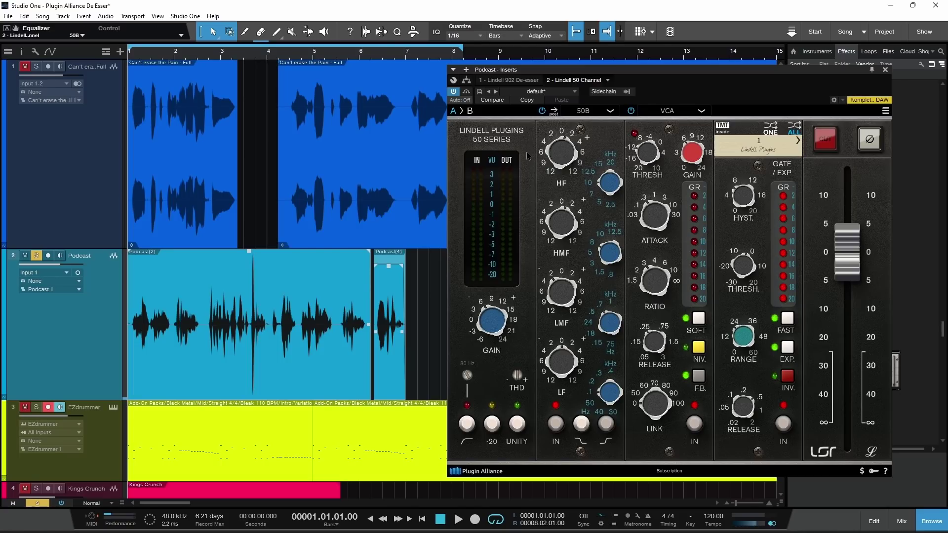
pyautogui.click(605, 81)
pyautogui.click(623, 80)
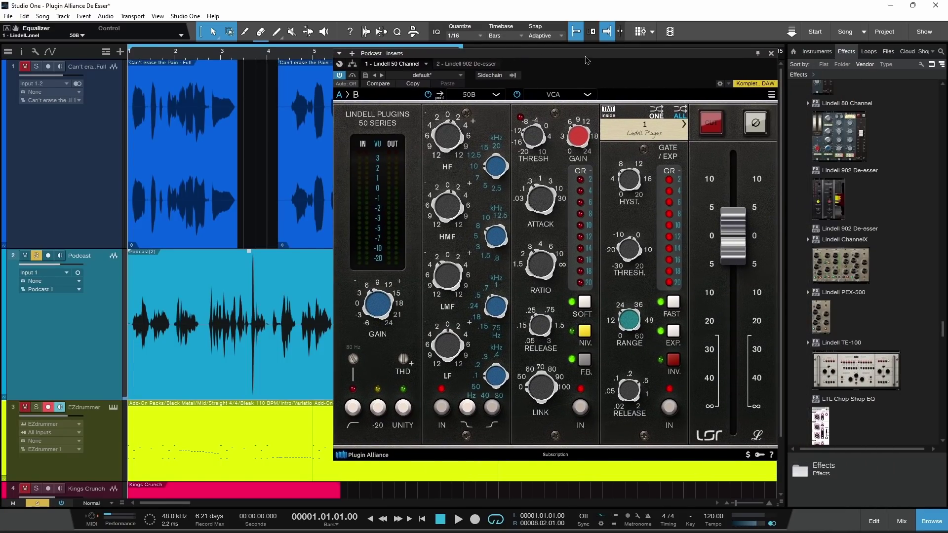
pyautogui.moveTo(585, 59); pyautogui.dragTo(579, 81)
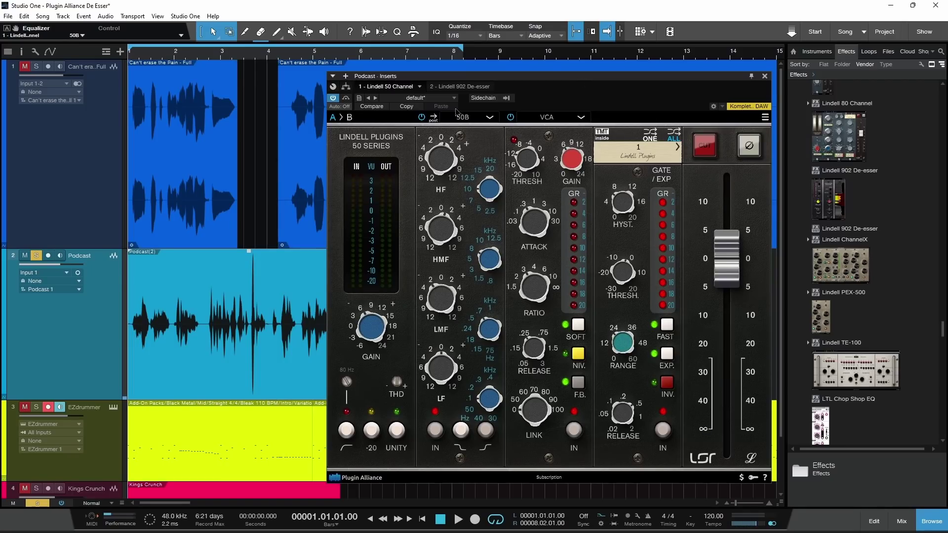
# - Open the 902 De-esser in the second slot and set Frequency to 2095 Hz while playing the podcast
pyautogui.click(460, 88)
pyautogui.press('space')
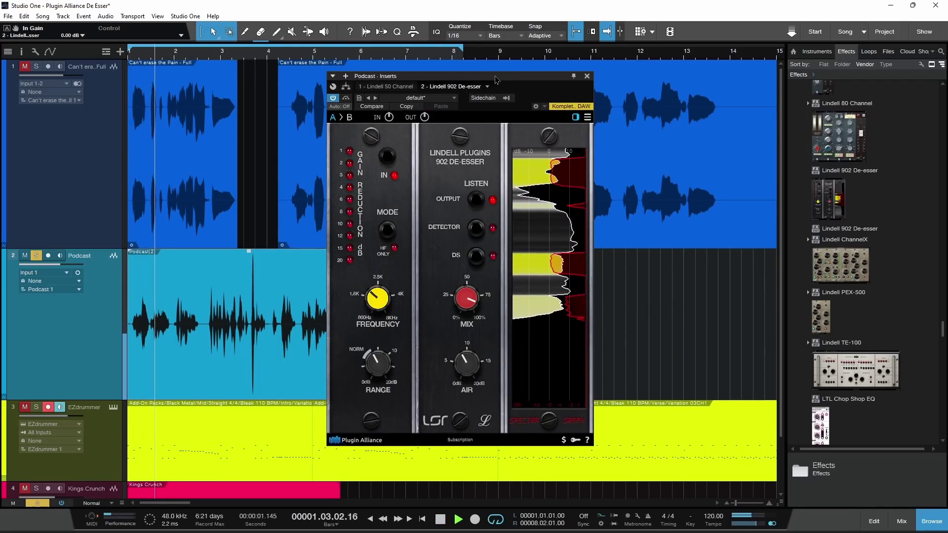
pyautogui.moveTo(475, 97); pyautogui.dragTo(557, 92)
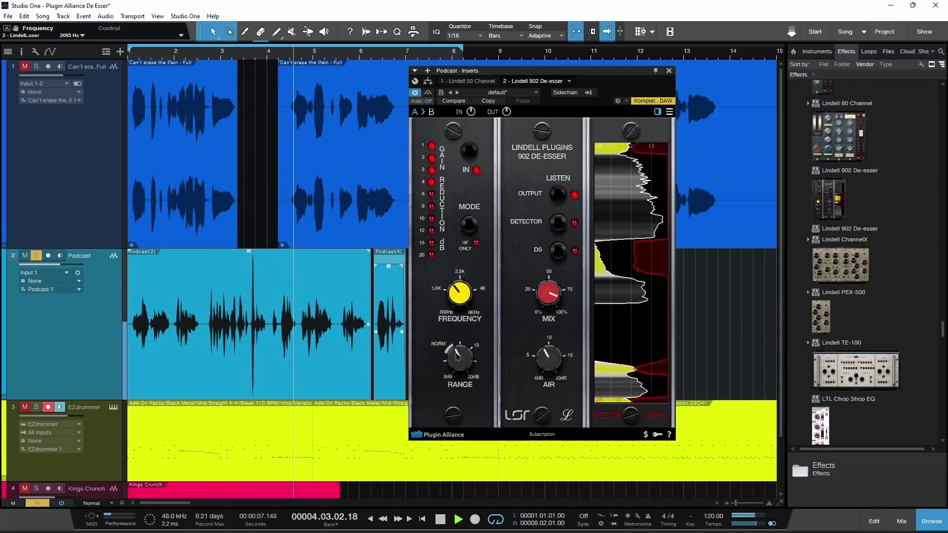
pyautogui.press('space')
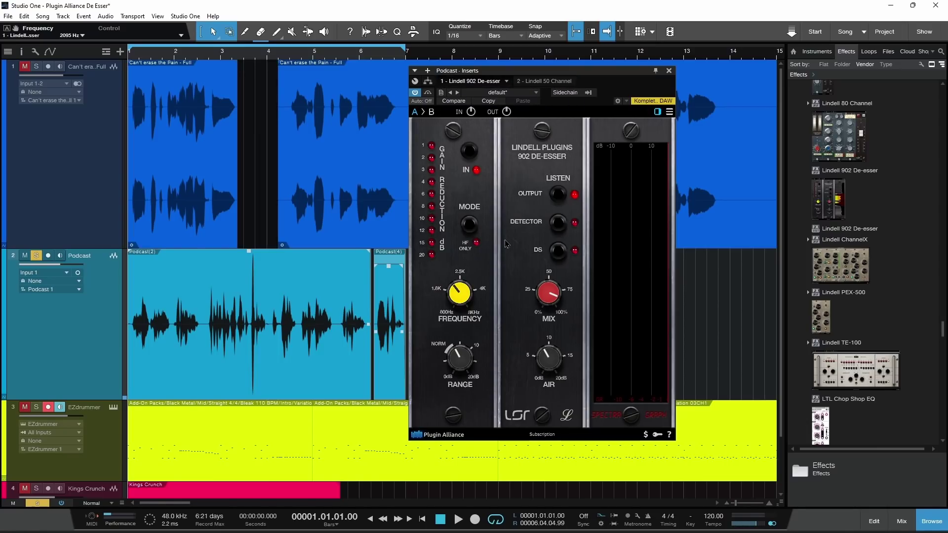
# - Place the 902 De-esser back before the Lindell 50 Channel and replay the podcast to compare the insert order
pyautogui.press('space')
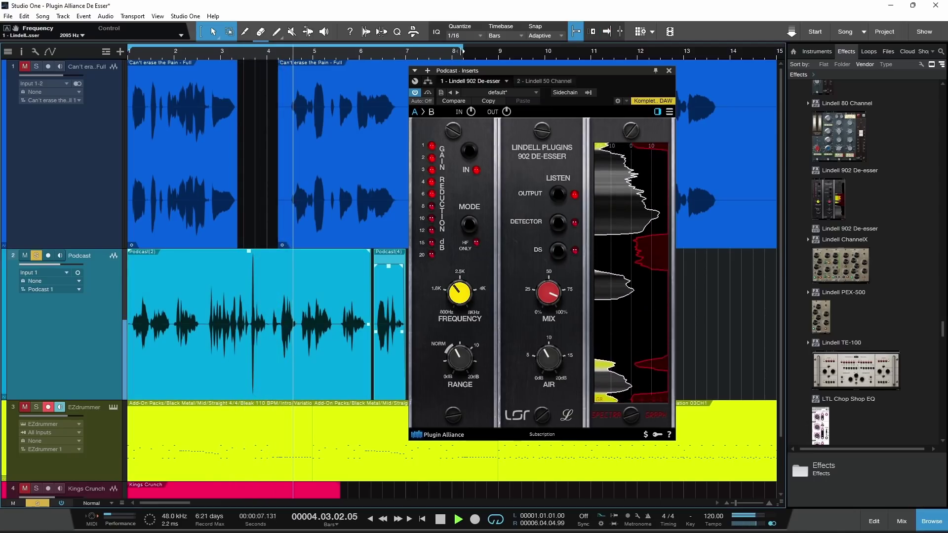
pyautogui.moveTo(538, 74); pyautogui.dragTo(586, 75)
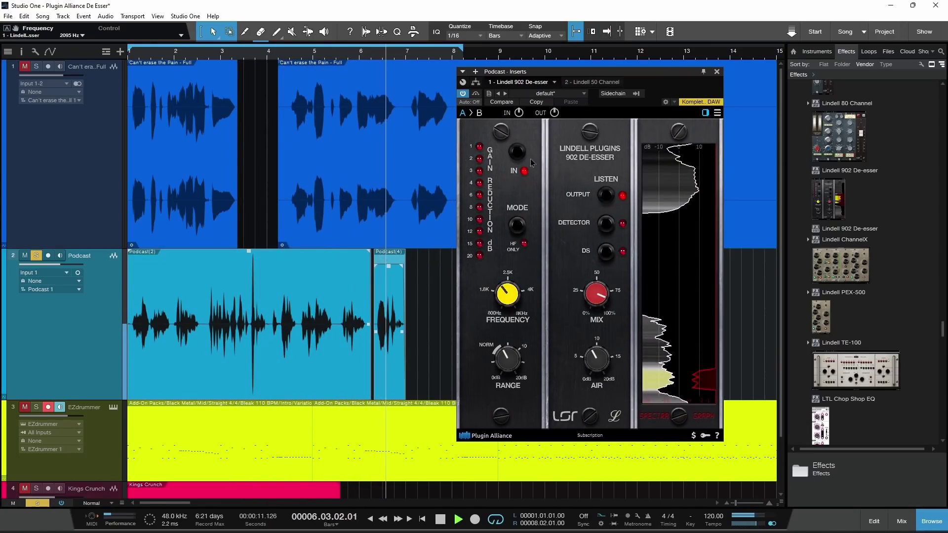
pyautogui.press('space')
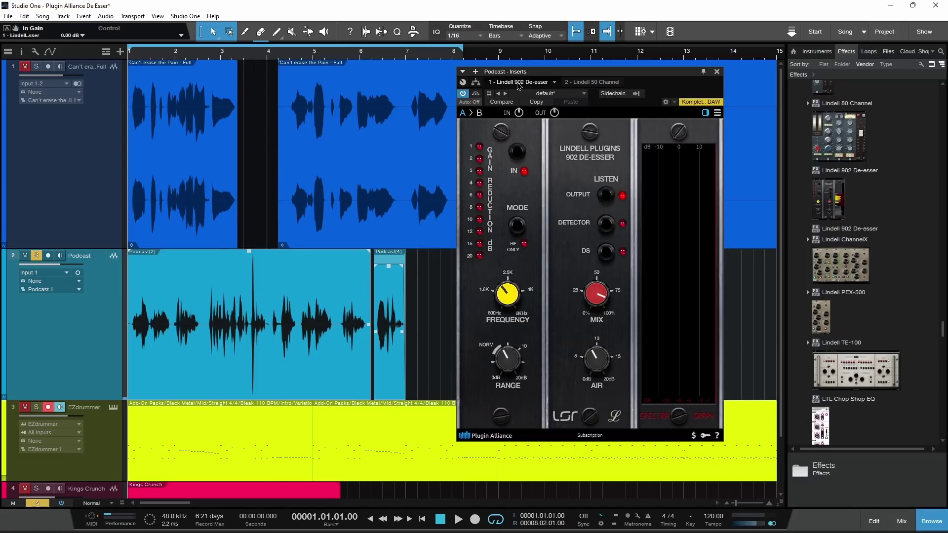
# - Demonstrate the insert order by moving the 902 De-esser after the Lindell 50 Channel and back to the first slot
pyautogui.click(605, 83)
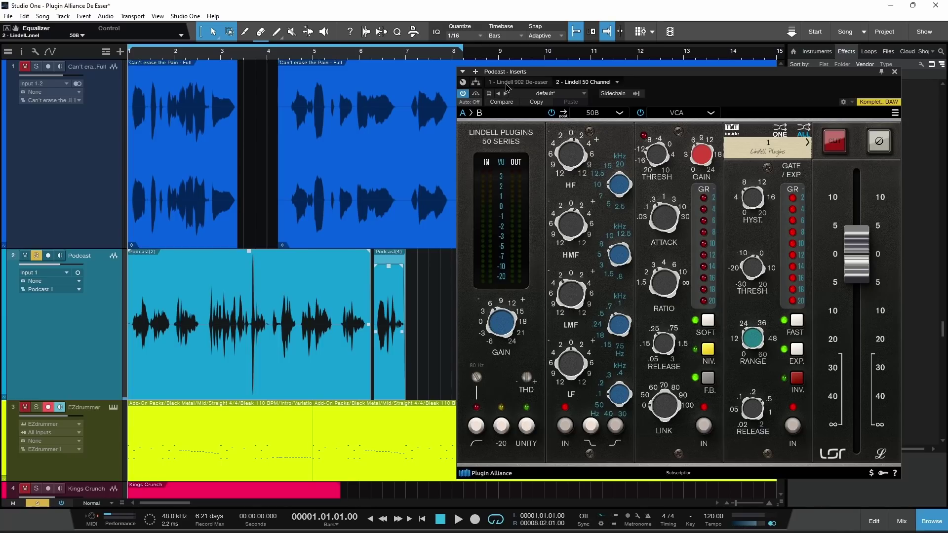
pyautogui.click(509, 83)
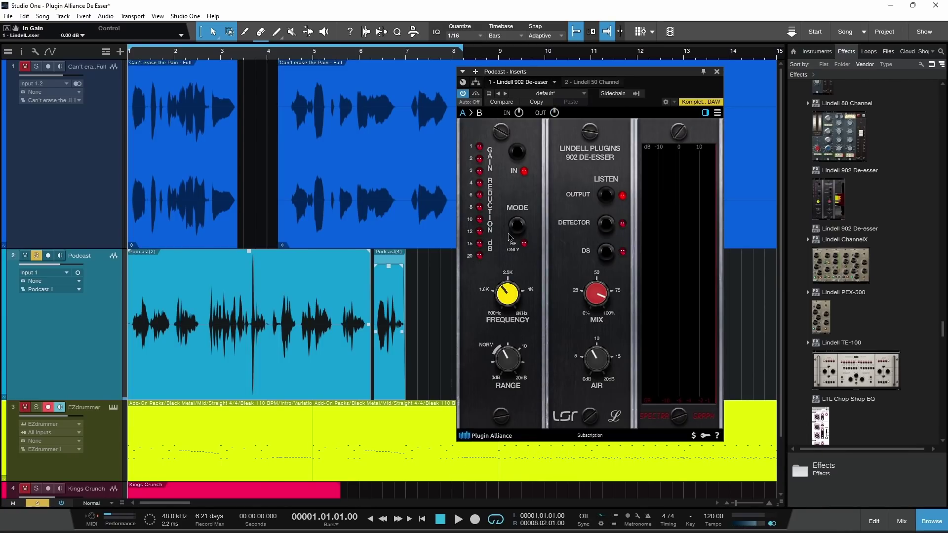
pyautogui.click(584, 83)
pyautogui.click(590, 83)
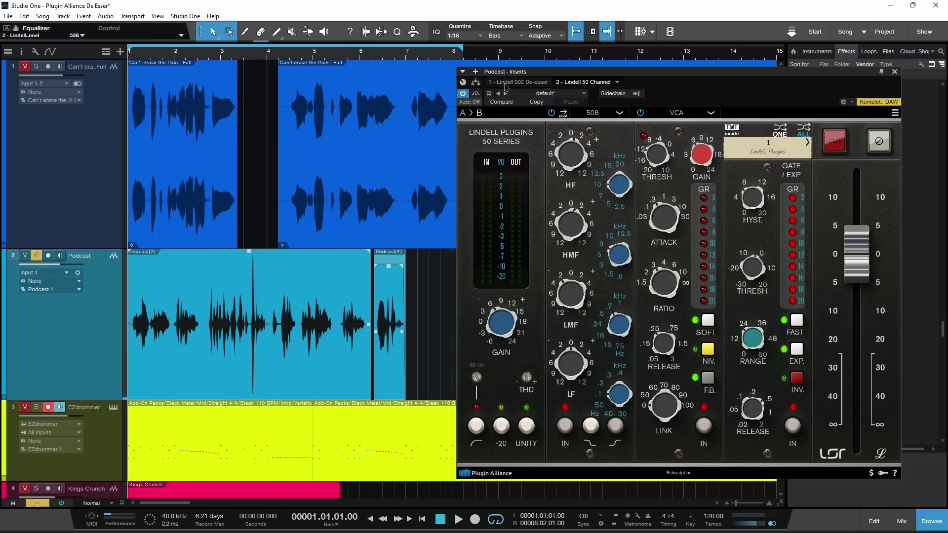
pyautogui.moveTo(506, 89); pyautogui.dragTo(625, 87)
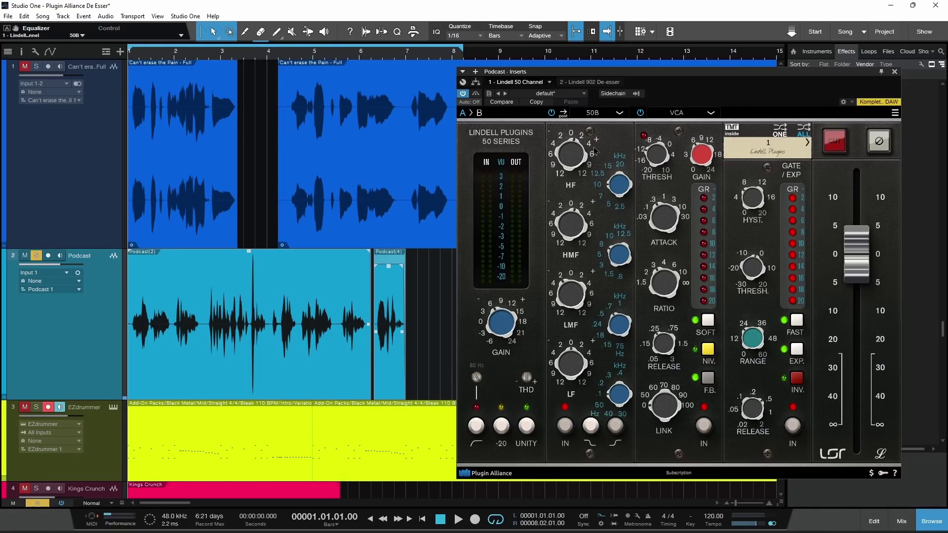
pyautogui.click(588, 83)
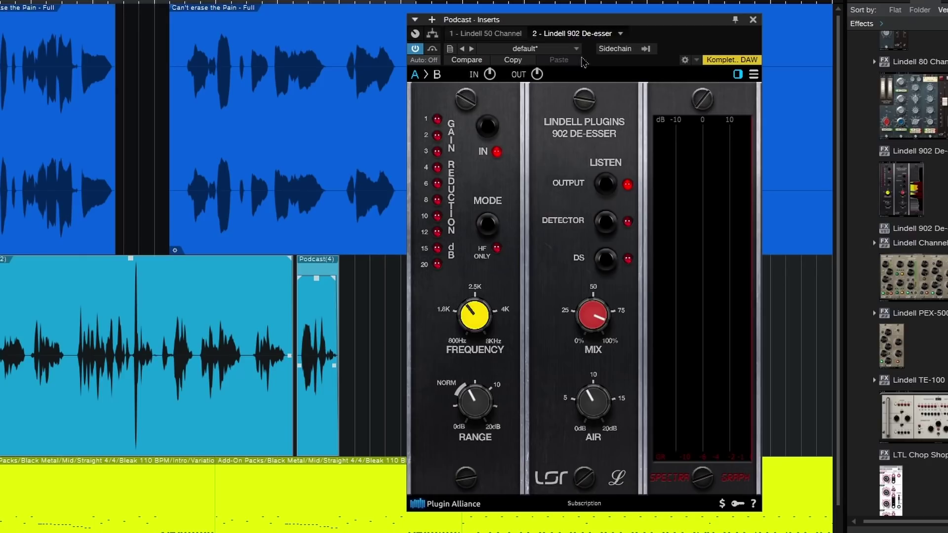
pyautogui.moveTo(573, 33); pyautogui.dragTo(474, 33)
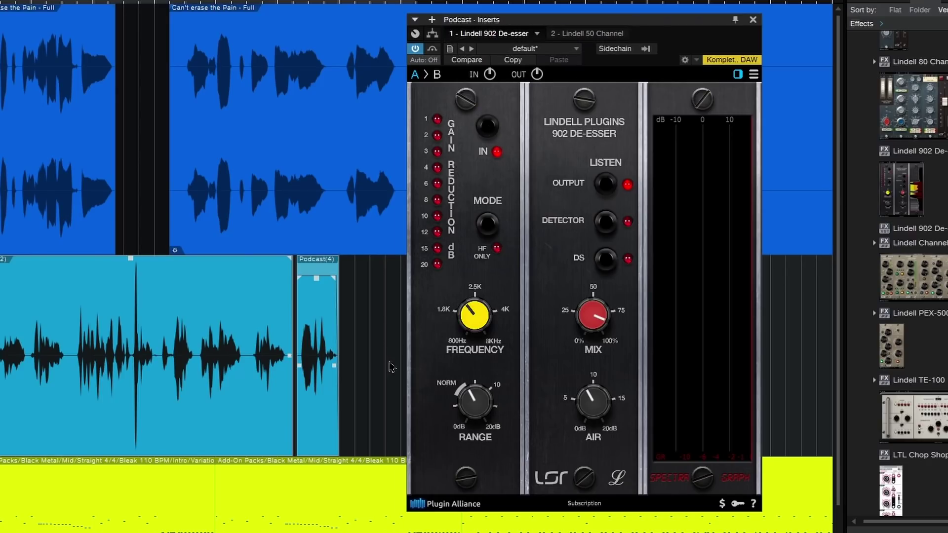
# - Set the de-esser's Air to 8.28 dB during playback and compare its A and B settings, ending on A
pyautogui.press('space')
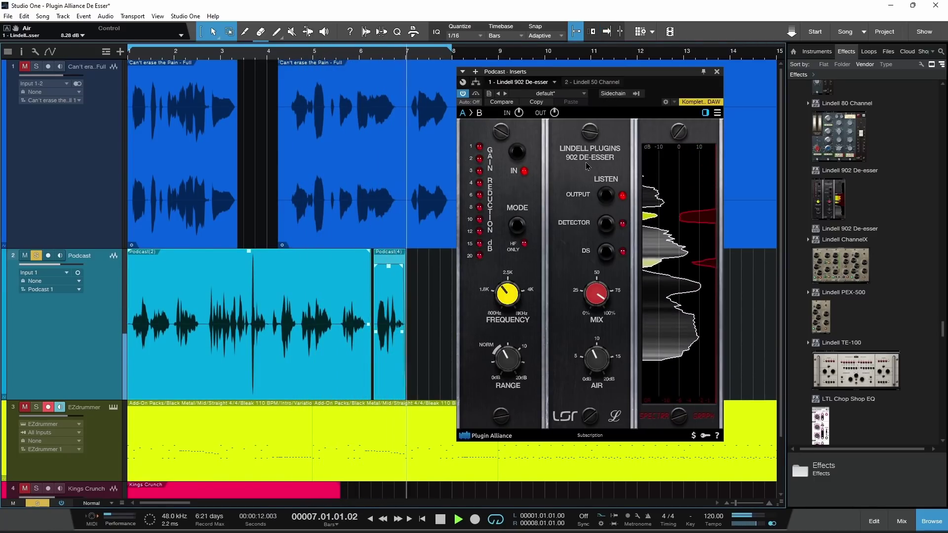
pyautogui.press('space')
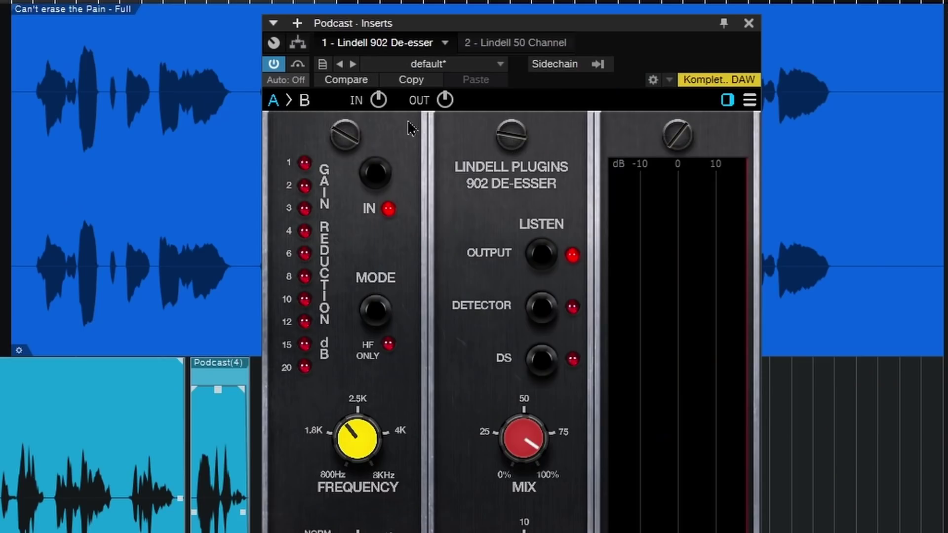
pyautogui.click(304, 101)
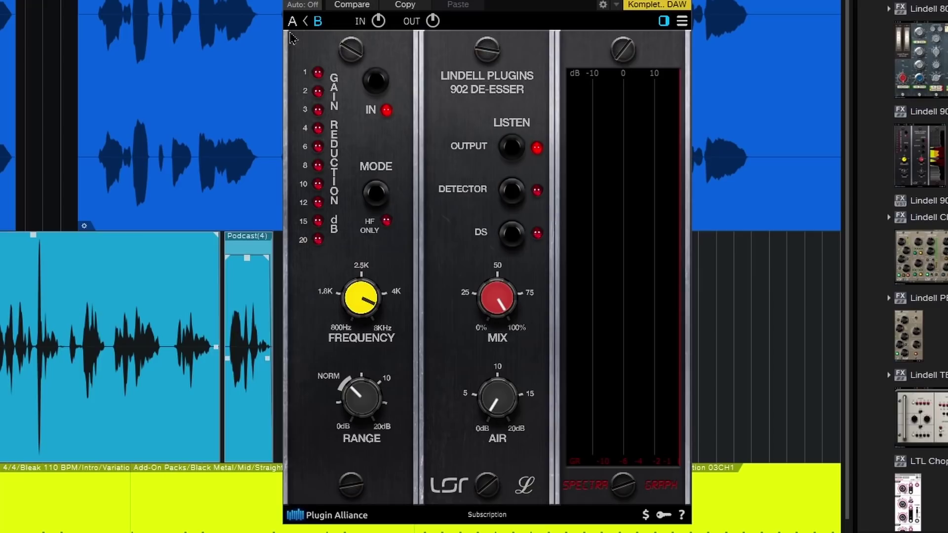
pyautogui.click(283, 56)
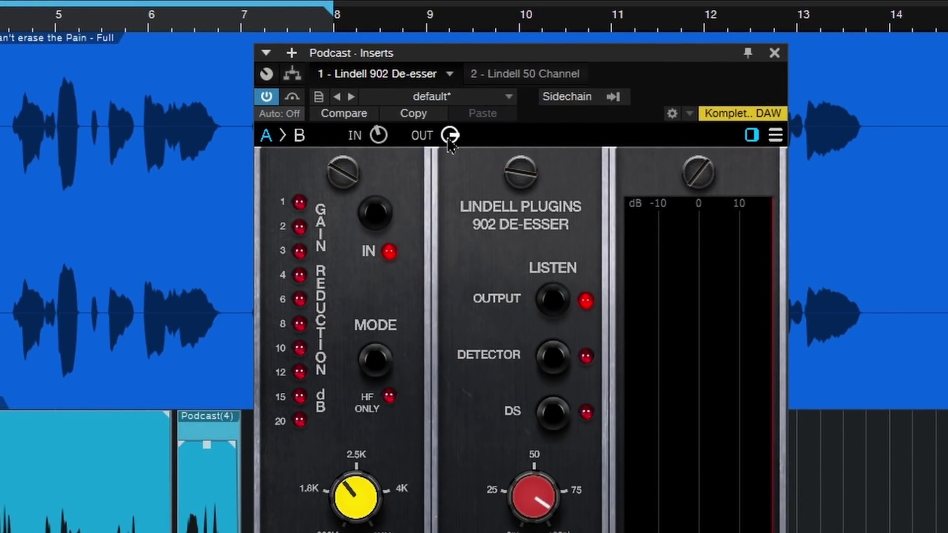
# - Try different In and Out gains on the de-esser while playing the podcast and reset the gains to default
pyautogui.press('space')
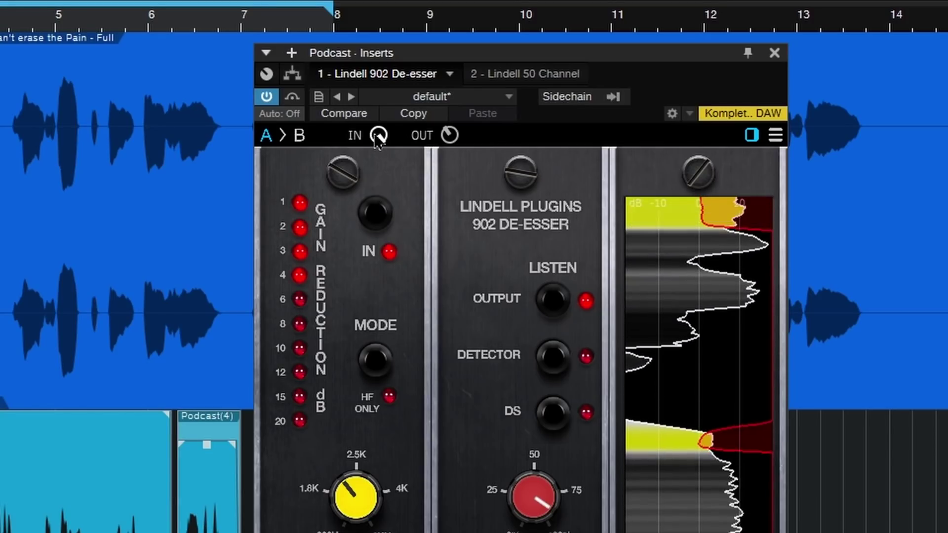
pyautogui.press('space')
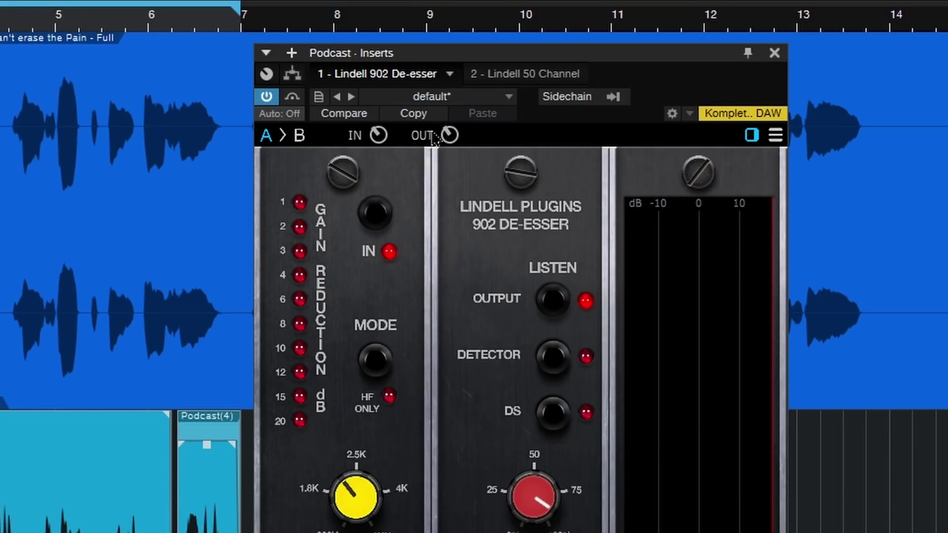
pyautogui.press('space')
pyautogui.doubleClick(378, 135)
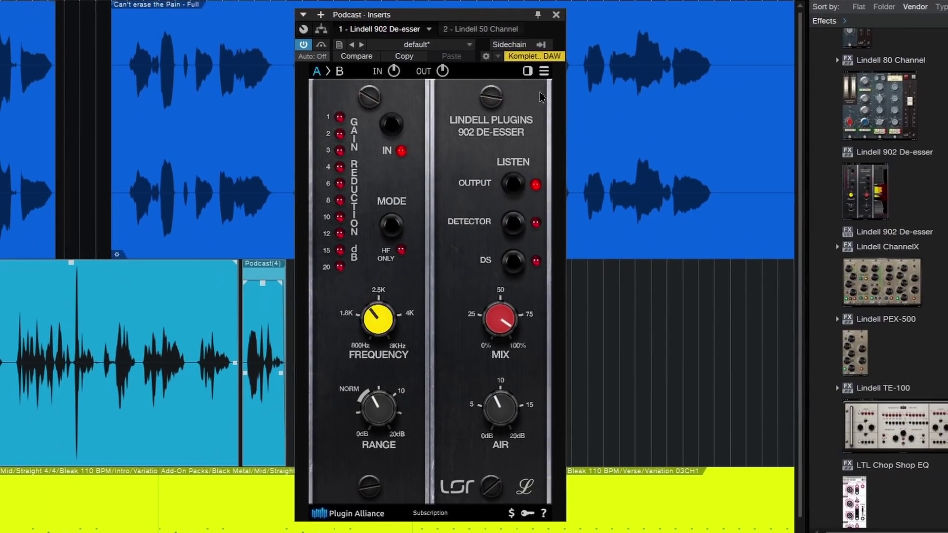
# - Show the podcast de-esser's graph, review its Calibration, Oversampling and Noise options, and close the plug-in window
pyautogui.click(544, 87)
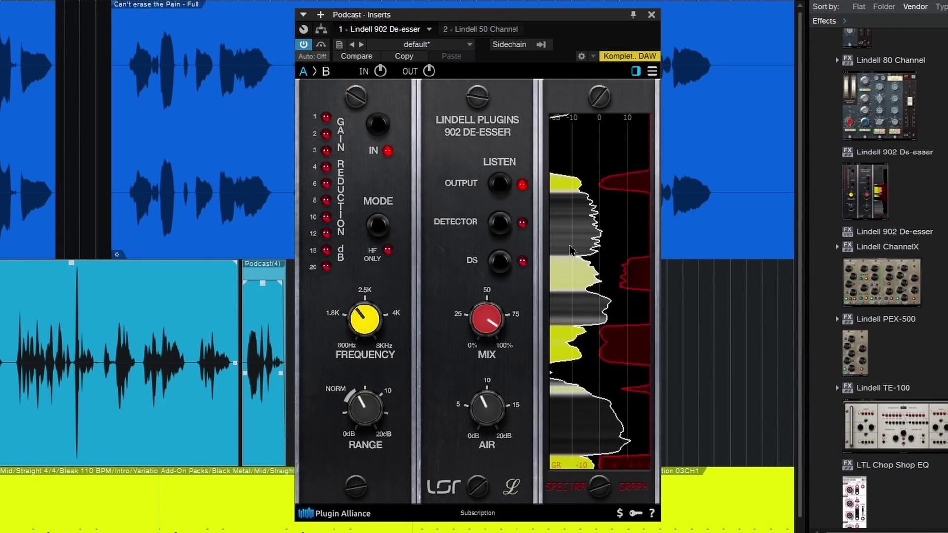
pyautogui.click(652, 72)
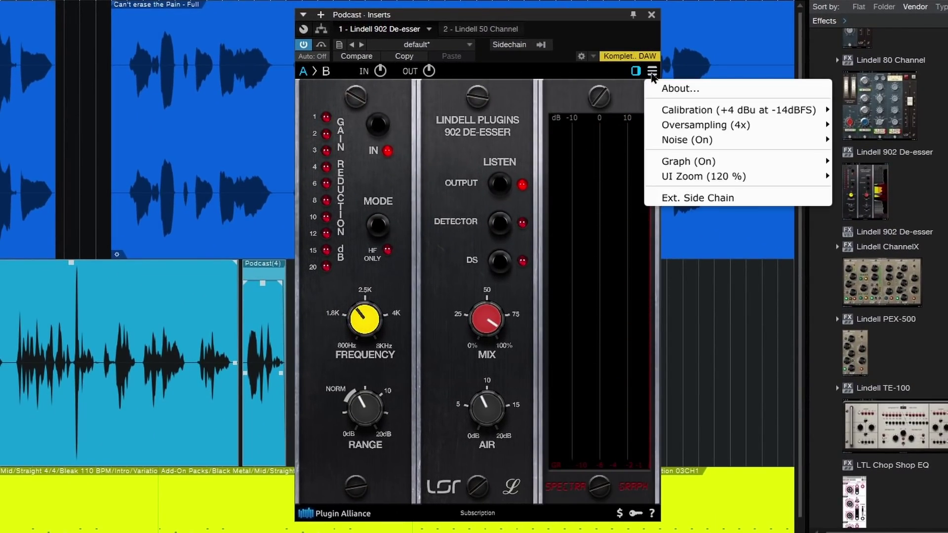
pyautogui.moveTo(676, 109)
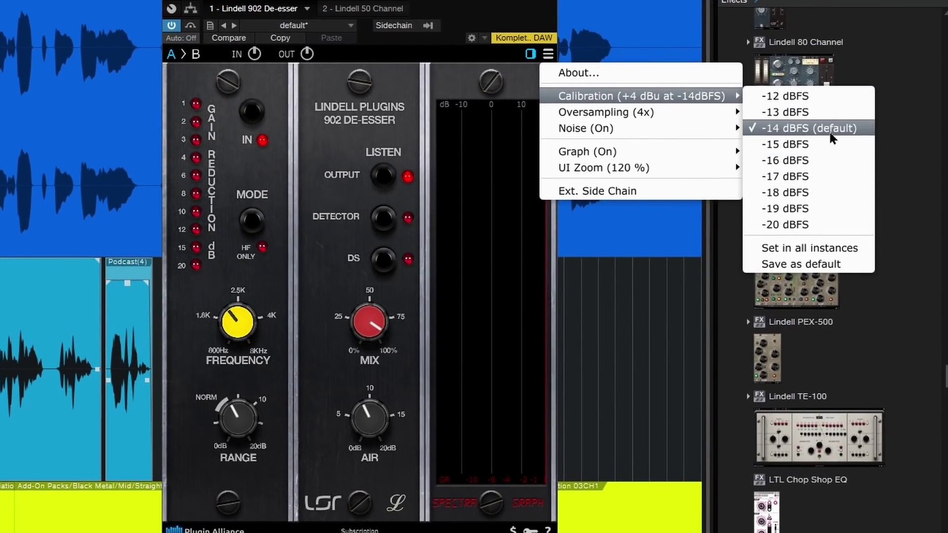
pyautogui.moveTo(703, 122)
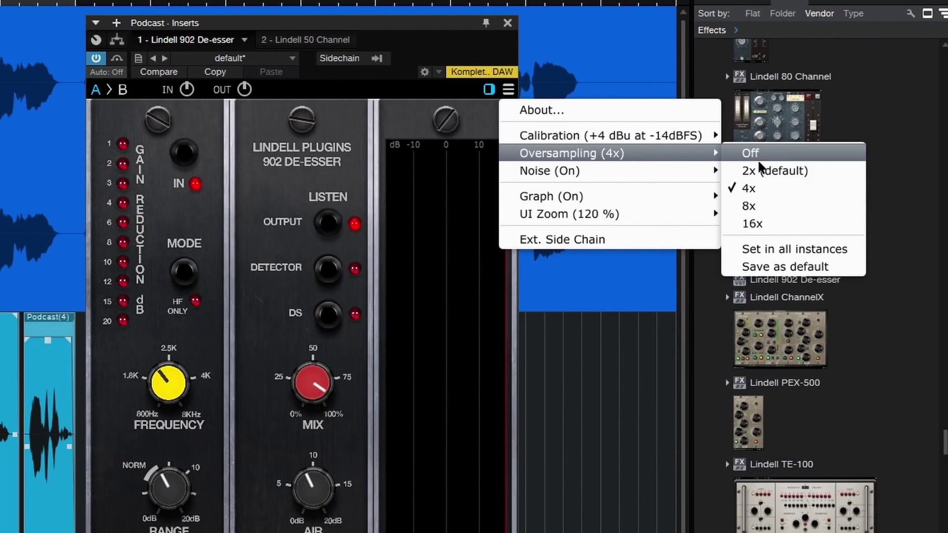
pyautogui.moveTo(662, 173)
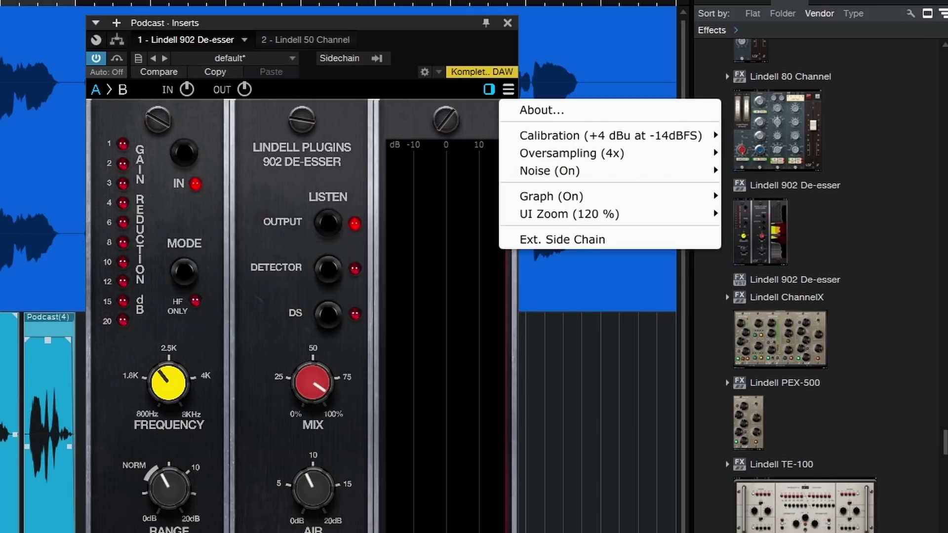
pyautogui.click(509, 25)
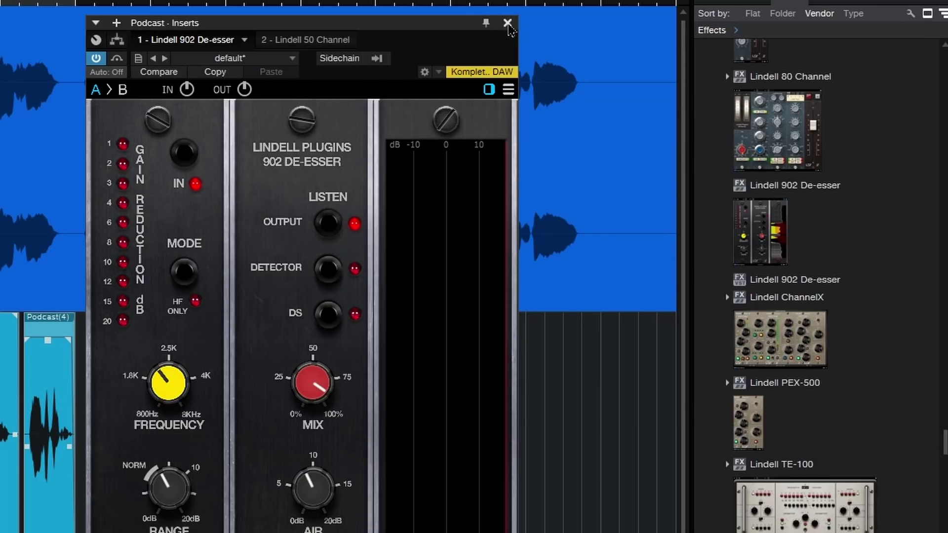
pyautogui.click(508, 23)
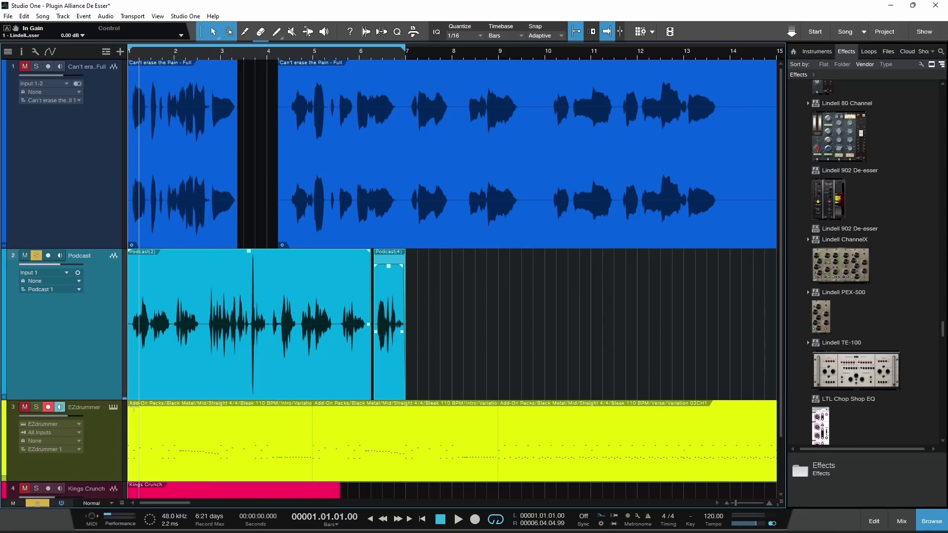
# - Demonstrate the Podcast channel's fader in the mixer by raising it to +10.0 dB and lowering it to -3.4 dB
pyautogui.click(901, 515)
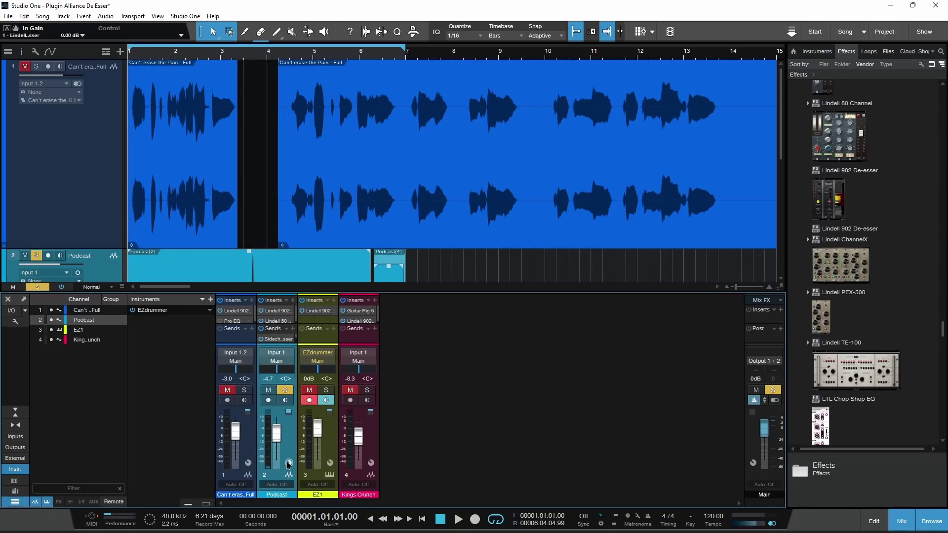
pyautogui.moveTo(277, 434); pyautogui.dragTo(265, 378)
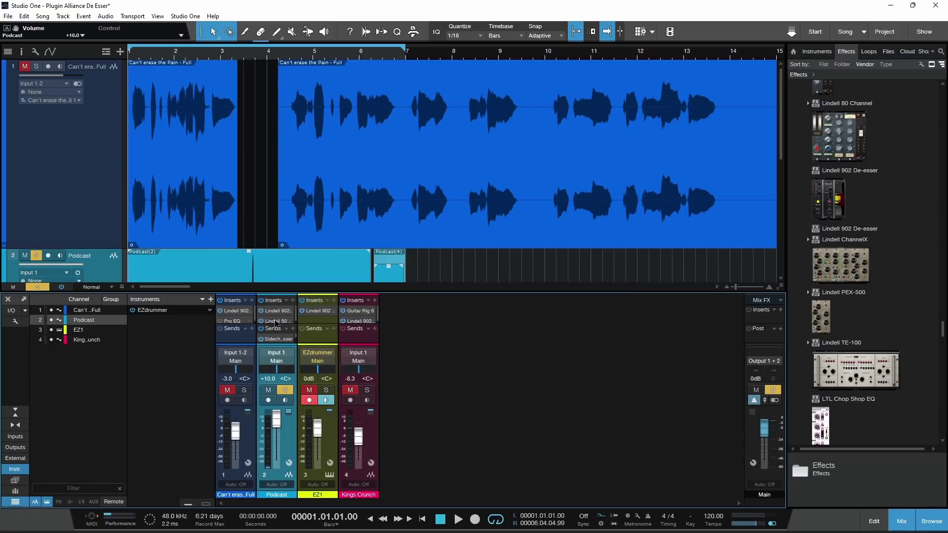
pyautogui.moveTo(275, 419); pyautogui.dragTo(274, 436)
# - Solo the "Can't erase the Pain" vocal track instead of Podcast, hide the mixer and open the vocal's inserts
pyautogui.click(36, 255)
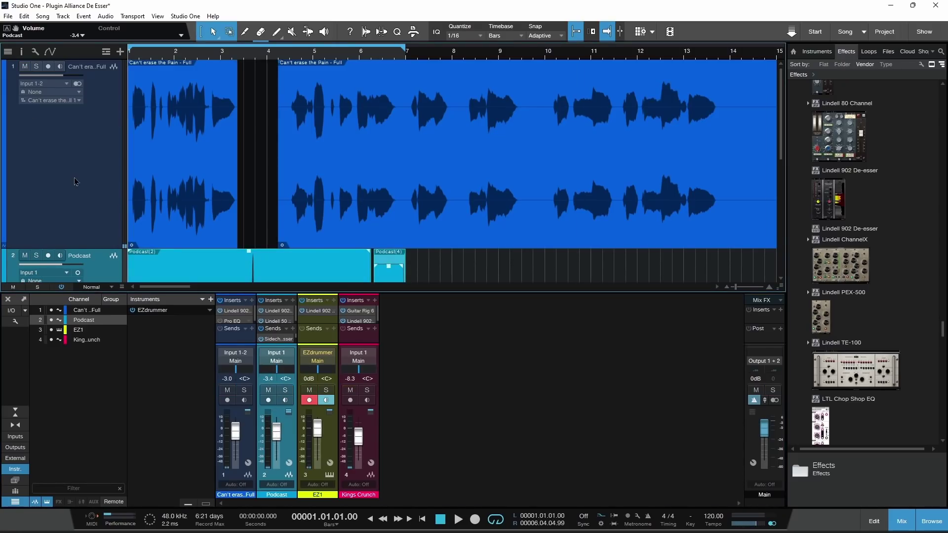
pyautogui.click(36, 66)
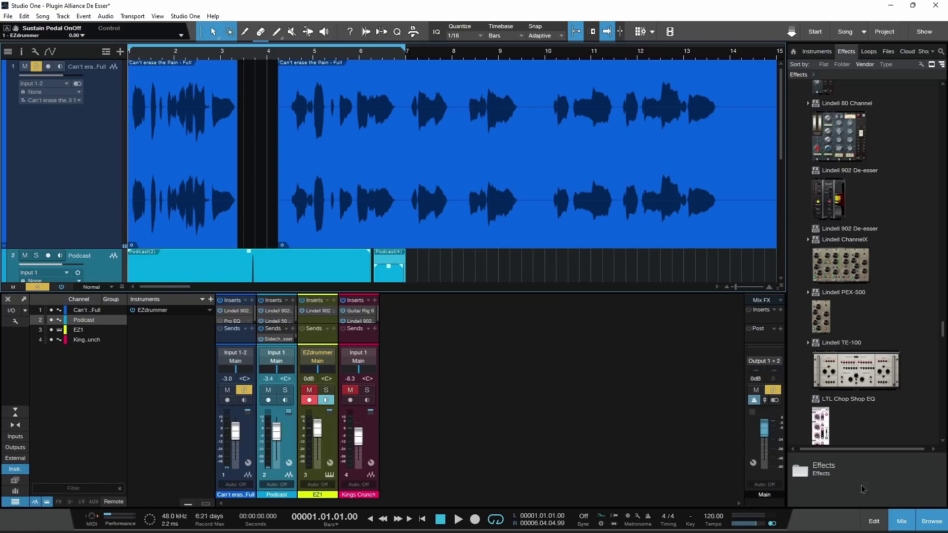
pyautogui.click(894, 516)
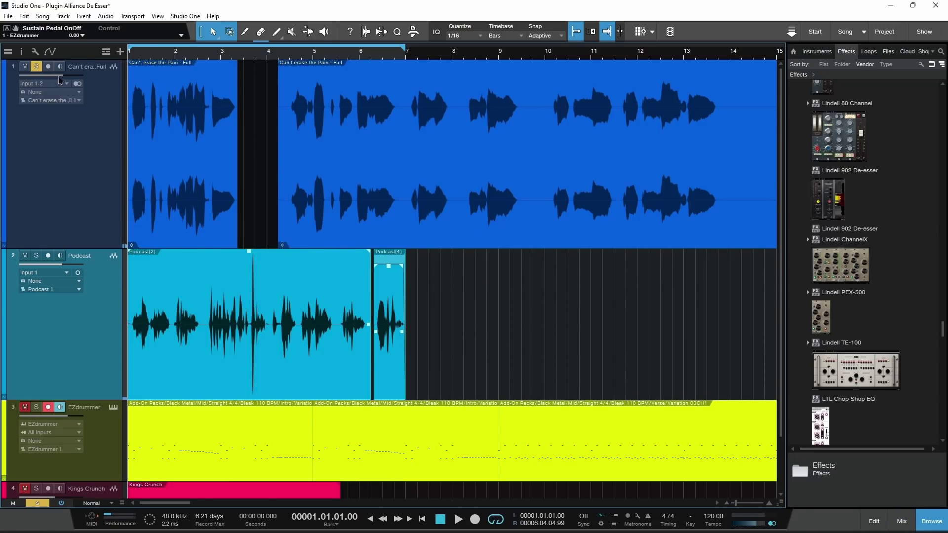
pyautogui.press('F11')
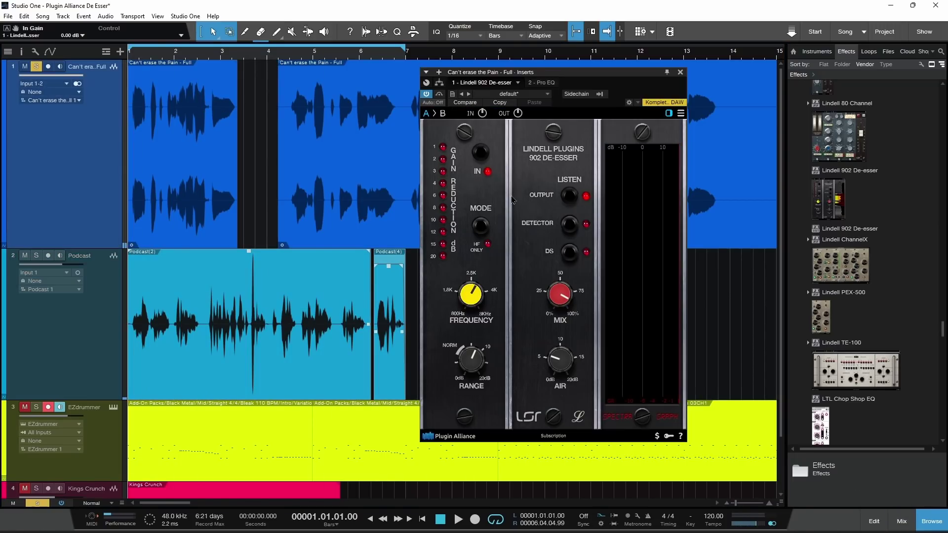
# - Reposition the vocal's insert window and look through the de-esser's Graph and Noise options
pyautogui.moveTo(562, 77); pyautogui.dragTo(576, 75)
pyautogui.click(694, 111)
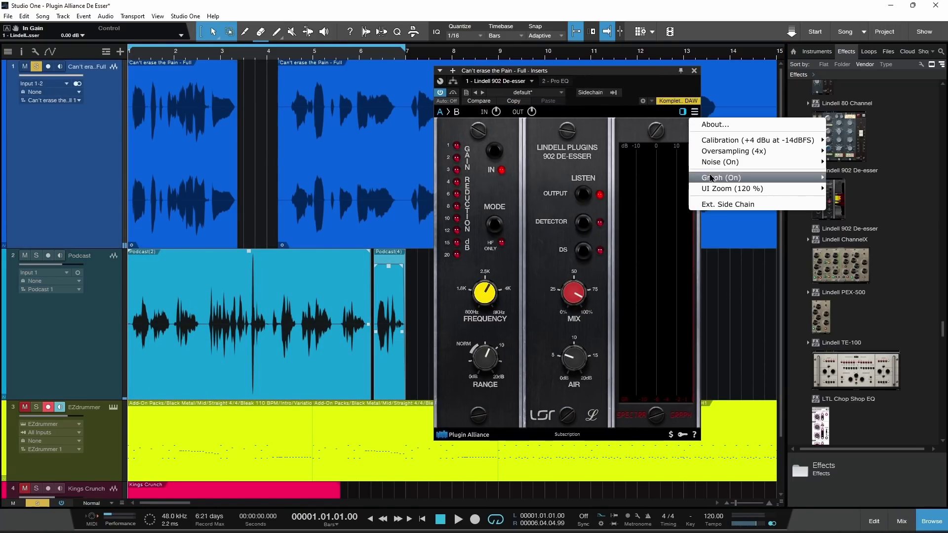
pyautogui.moveTo(713, 162)
pyautogui.click(671, 82)
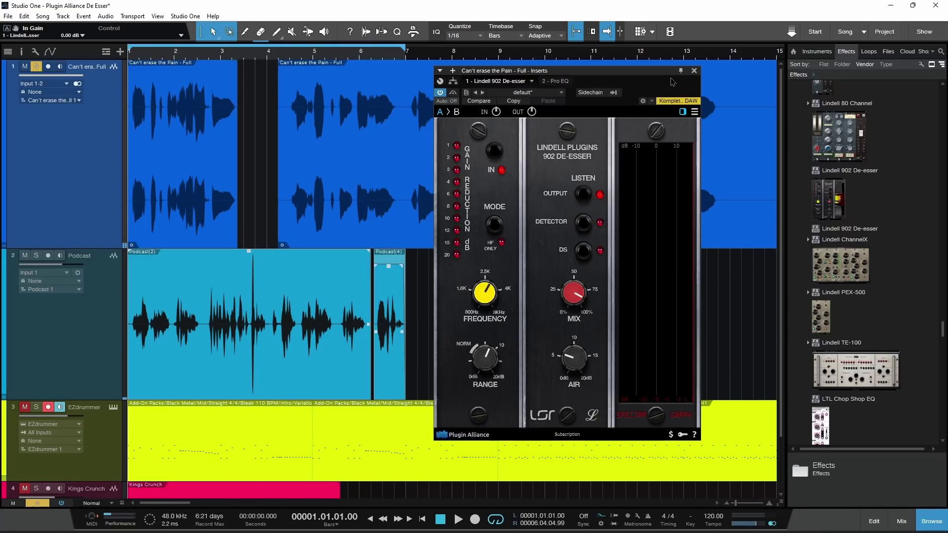
# - In the vocal's Pro EQ, set the global gain to 18 dB, HF and MF gains to 24 dB and HMF gain to 20.56 dB
pyautogui.click(563, 82)
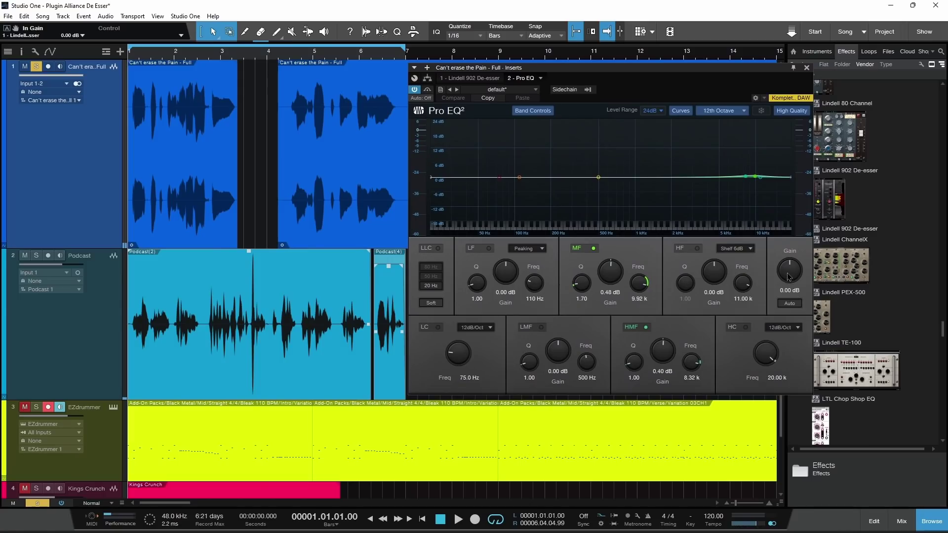
pyautogui.moveTo(789, 277); pyautogui.dragTo(778, 213)
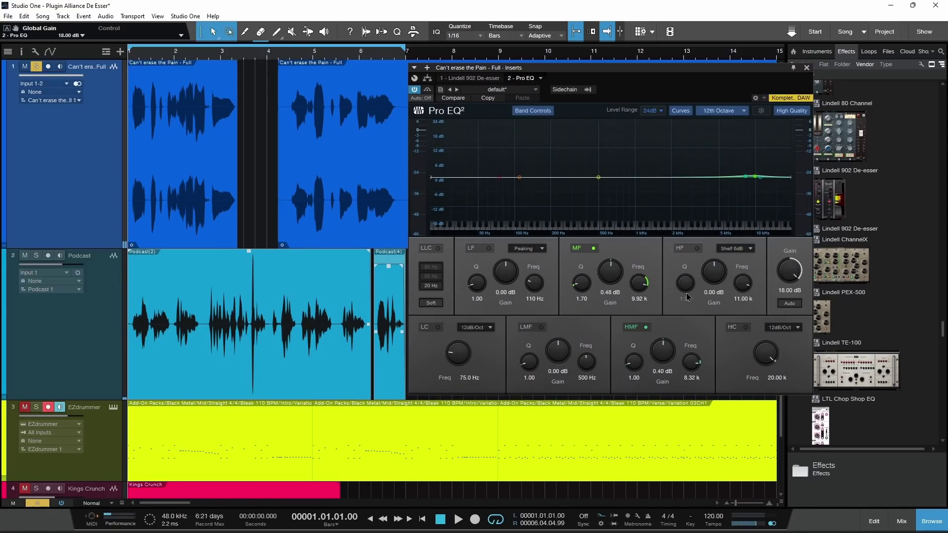
pyautogui.moveTo(720, 282); pyautogui.dragTo(721, 262)
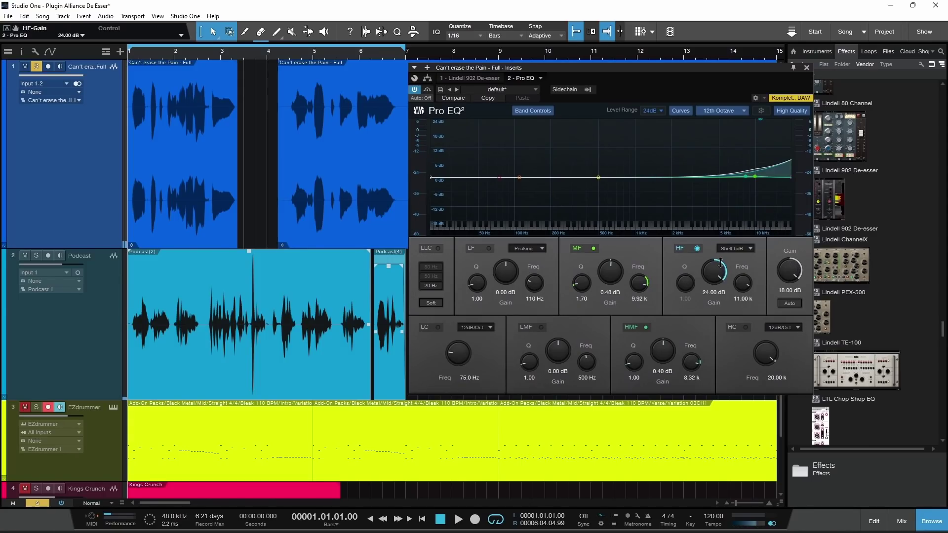
pyautogui.moveTo(669, 366); pyautogui.dragTo(608, 277)
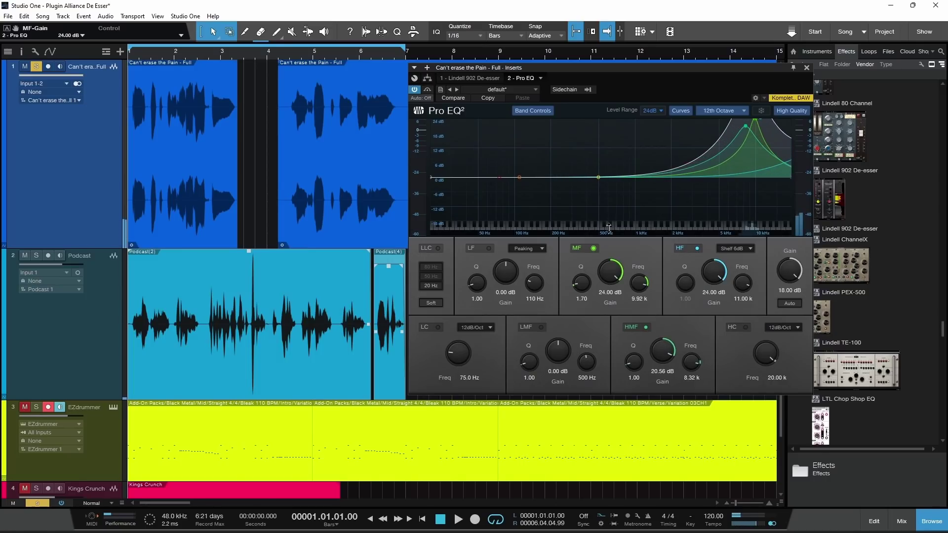
# - Boost the Pro EQ's LF and LMF gains to 24 dB, with LMF at 486 Hz and the low cut at 20 Hz
pyautogui.moveTo(558, 353); pyautogui.dragTo(558, 339)
pyautogui.moveTo(506, 272); pyautogui.dragTo(481, 243)
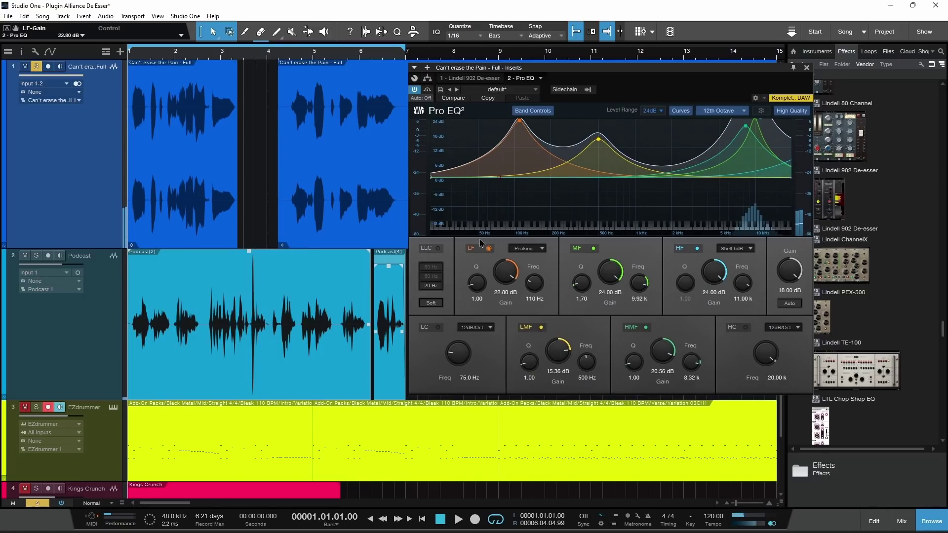
pyautogui.moveTo(461, 365); pyautogui.dragTo(454, 340)
pyautogui.moveTo(602, 146); pyautogui.dragTo(589, 138)
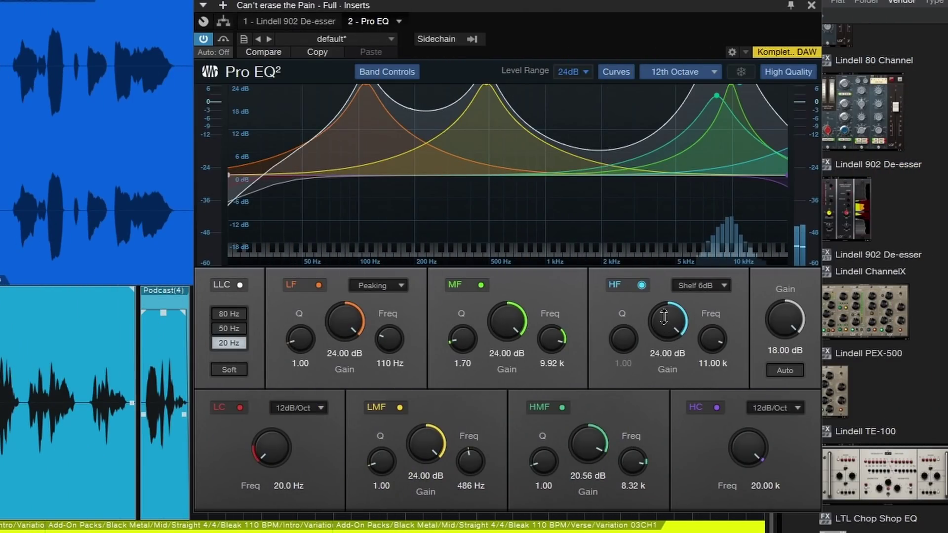
# - Reduce the HF gain to 2.88 dB and global gain to 0.72 dB, bypass the Pro EQ and set the vocal track's volume to 0 dB
pyautogui.moveTo(663, 318); pyautogui.dragTo(664, 348)
pyautogui.moveTo(786, 320); pyautogui.dragTo(790, 375)
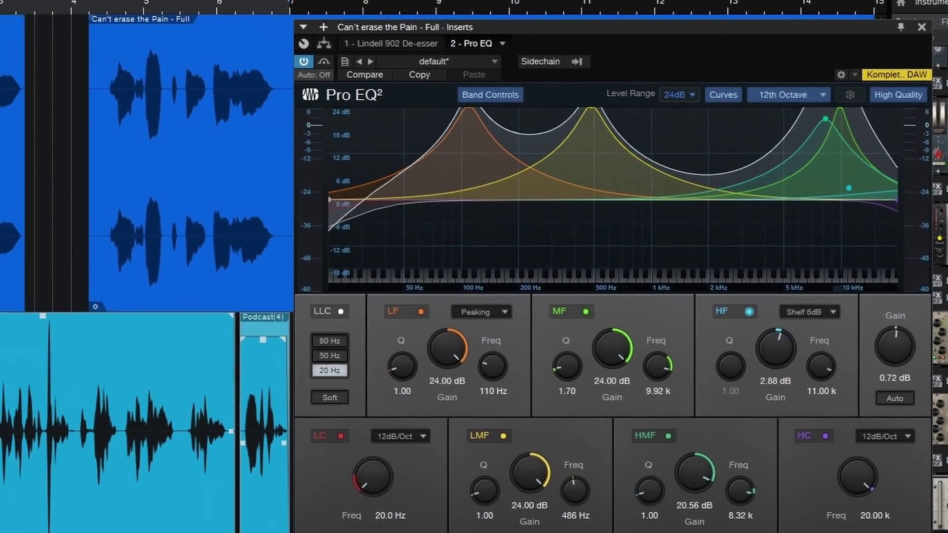
pyautogui.moveTo(117, 124); pyautogui.dragTo(74, 129)
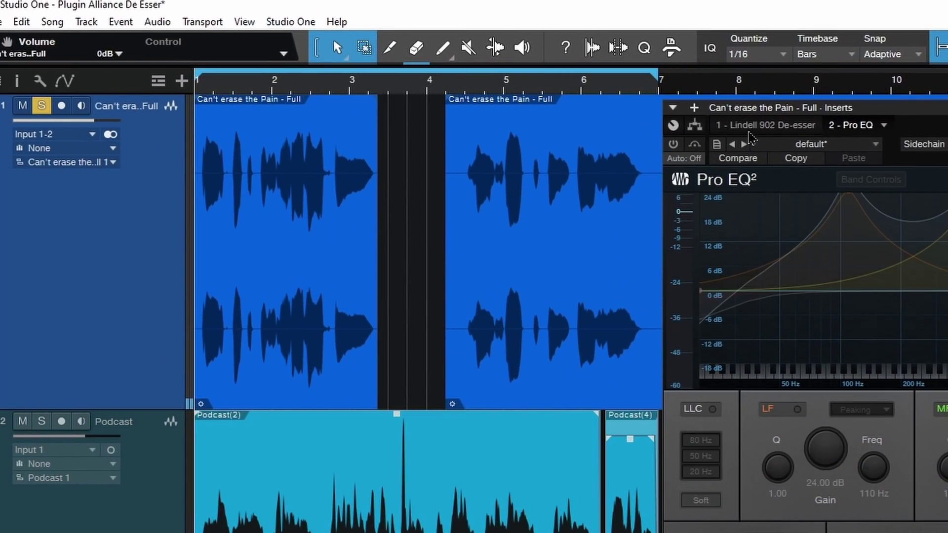
# - Return to the vocal's 902 De-esser and examine its Noise and Graph options
pyautogui.click(767, 124)
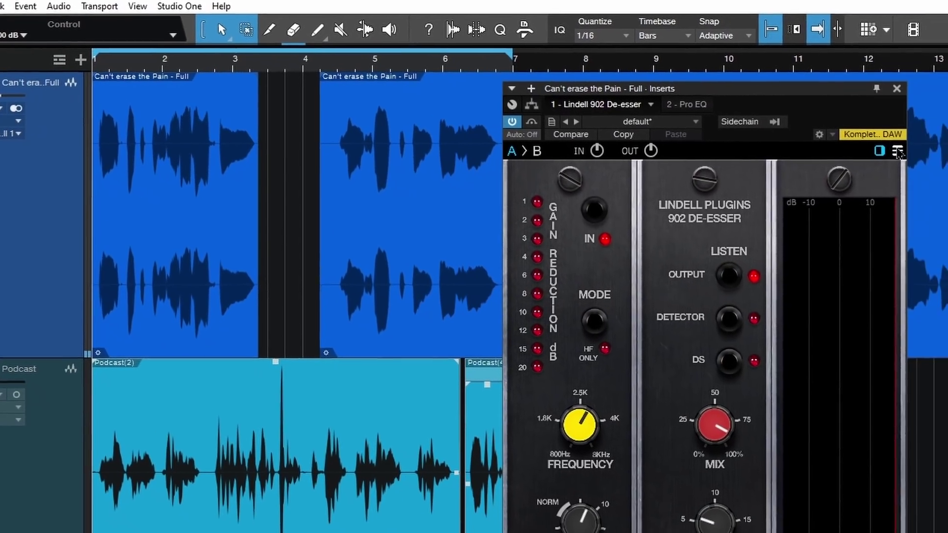
pyautogui.click(776, 138)
pyautogui.moveTo(838, 236)
pyautogui.moveTo(834, 195)
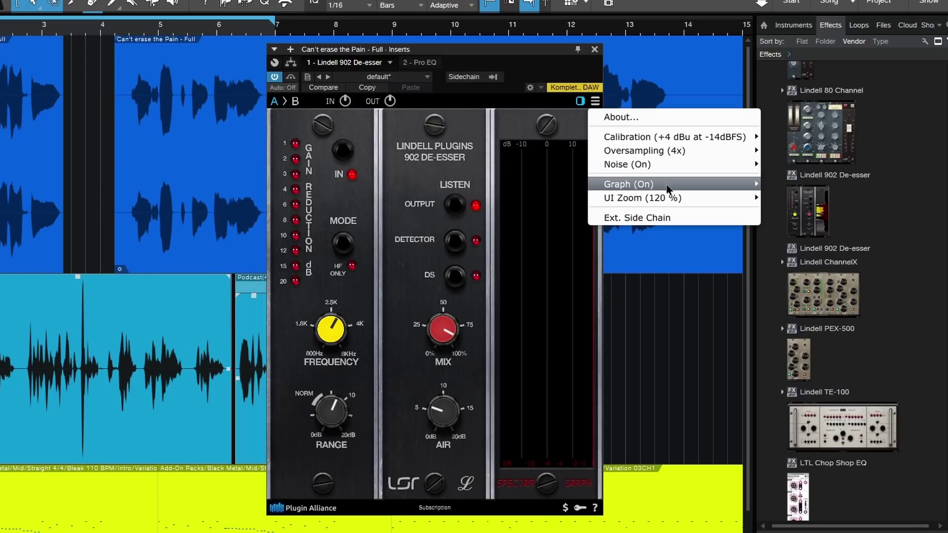
# - Turn the de-esser's Graph off in its options and toggle the graph panel, ending with it shown
pyautogui.moveTo(663, 191)
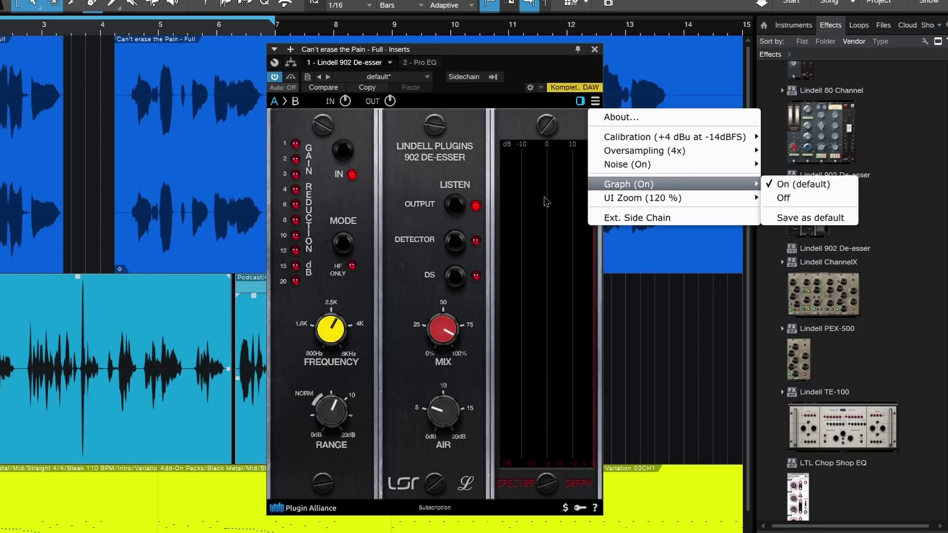
pyautogui.click(790, 198)
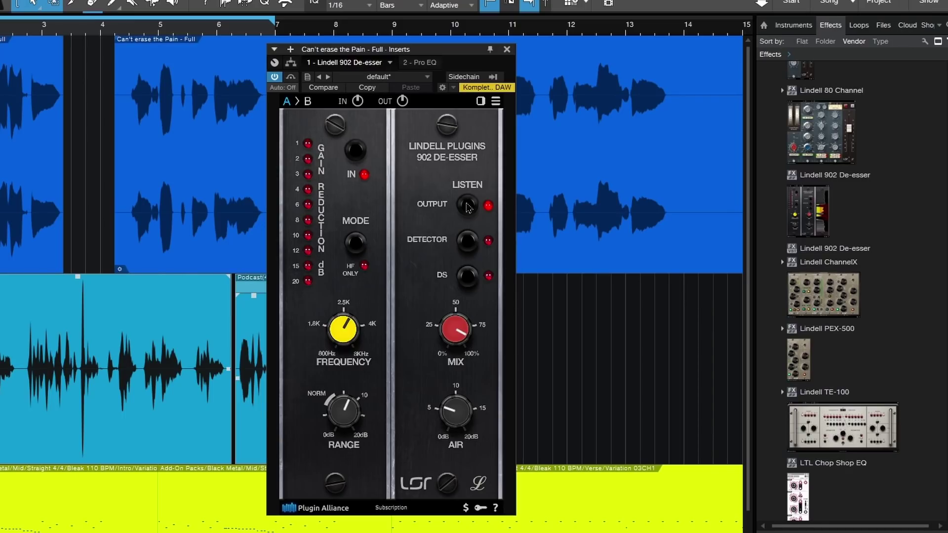
pyautogui.click(479, 102)
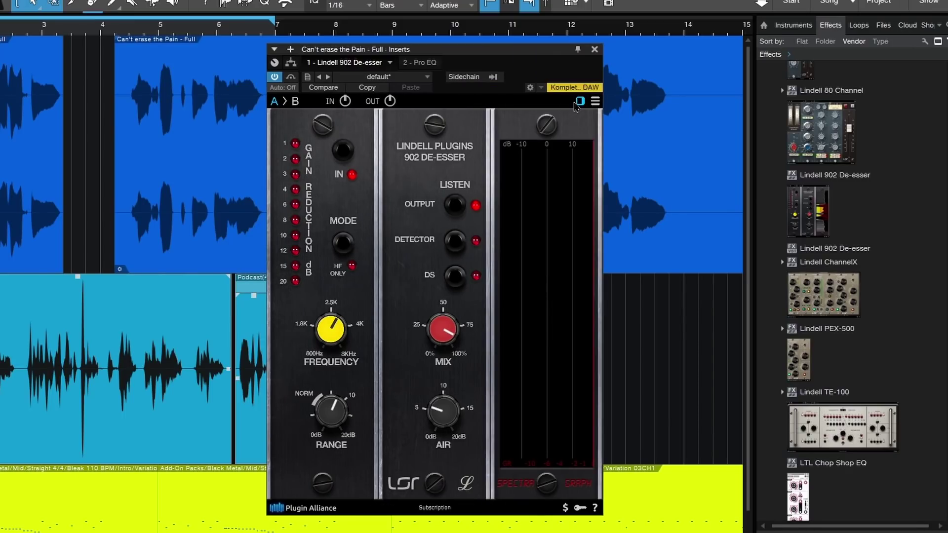
pyautogui.click(578, 102)
pyautogui.click(479, 102)
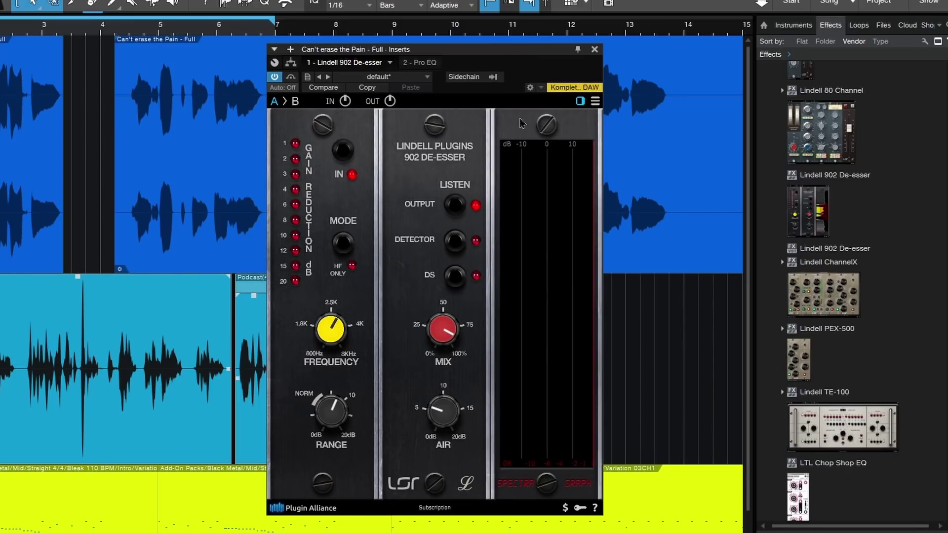
# - Try the de-esser's UI Zoom at 80 % and 150 %
pyautogui.click(595, 101)
pyautogui.moveTo(651, 205)
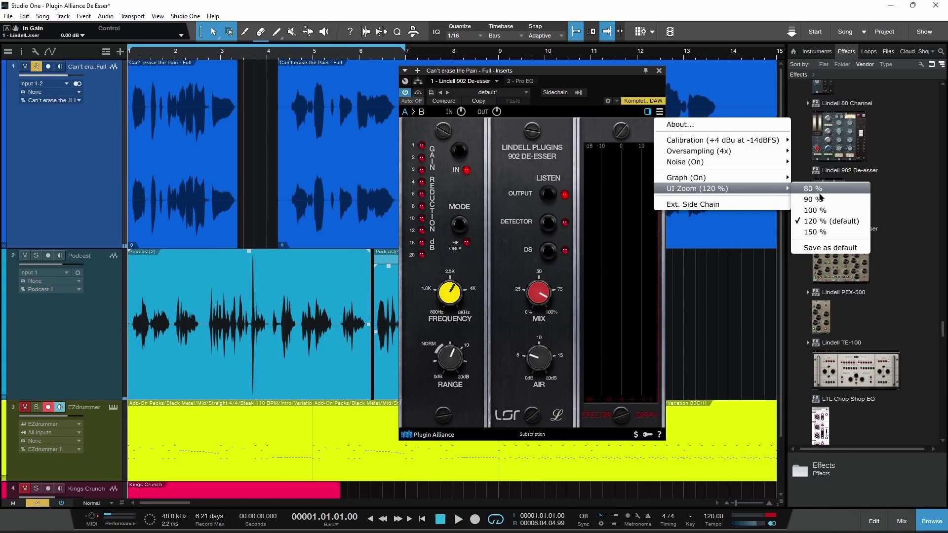
pyautogui.click(810, 200)
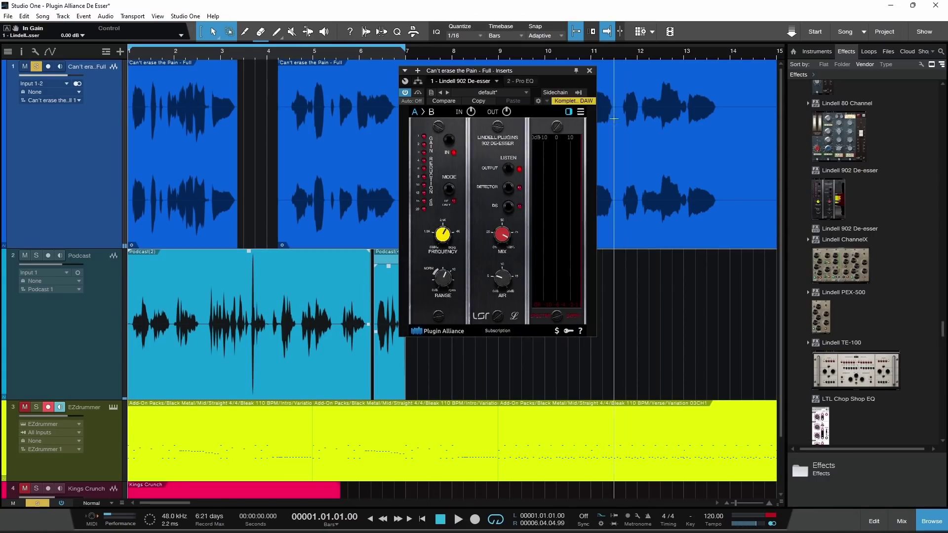
pyautogui.click(581, 112)
pyautogui.moveTo(651, 188)
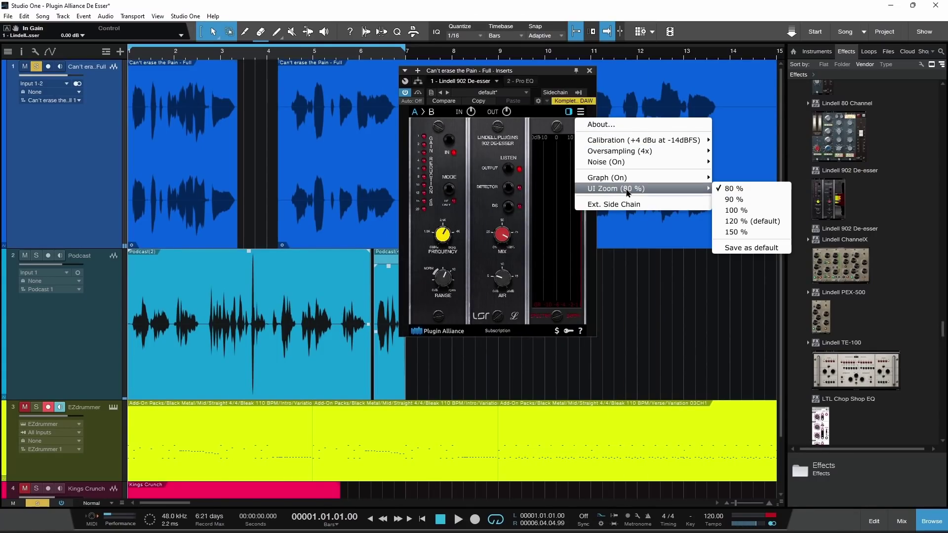
pyautogui.click(759, 232)
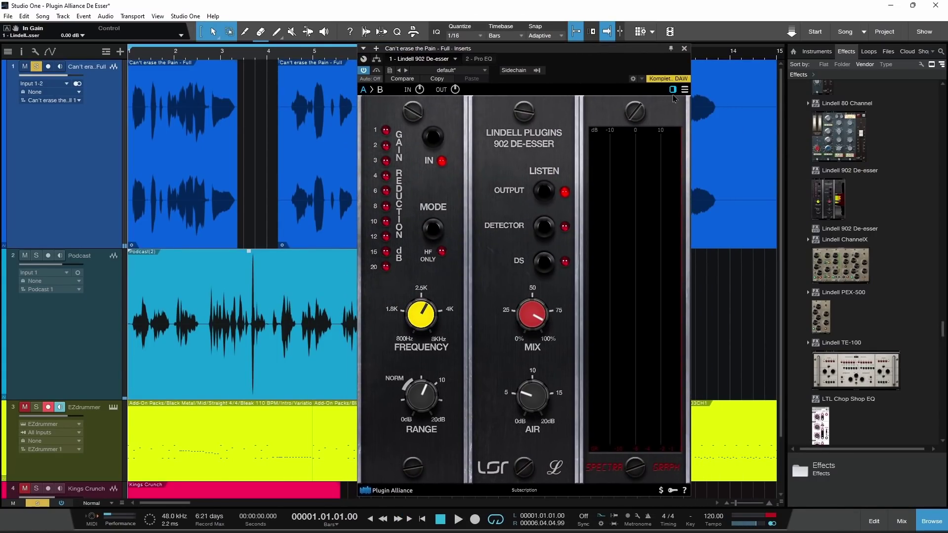
# - Return the de-esser's UI Zoom to 120 % and enable Ext. Side Chain, checking the option in its settings
pyautogui.click(684, 90)
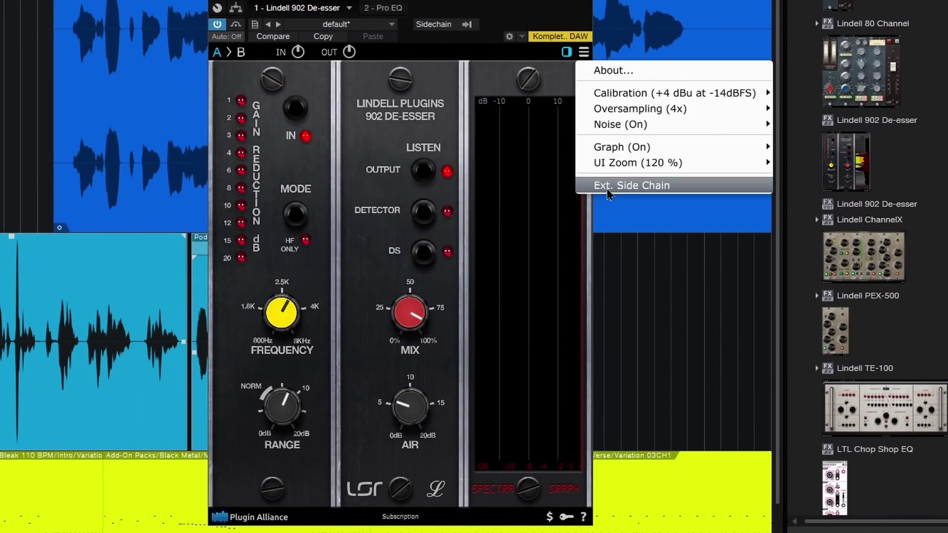
pyautogui.click(623, 186)
pyautogui.click(584, 52)
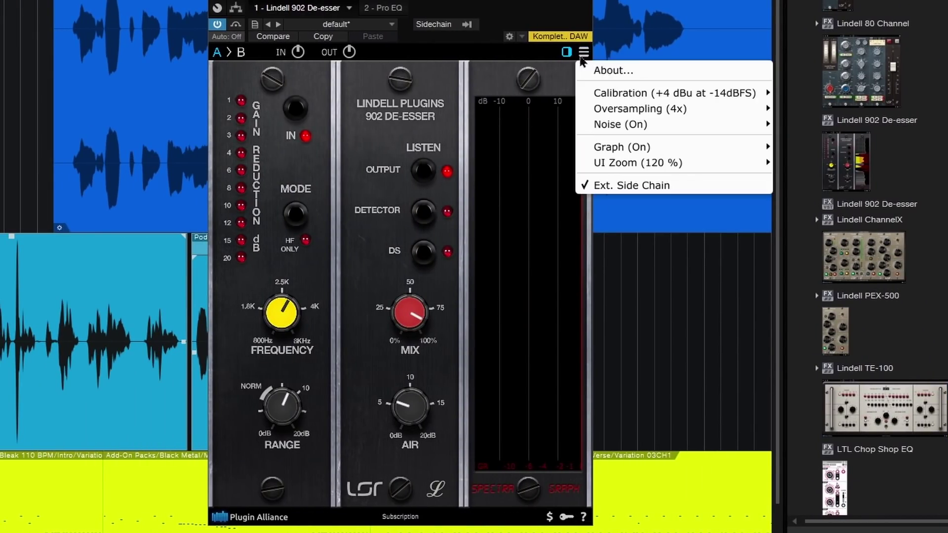
# - Turn off Ext. Side Chain in the vocal de-esser's options, checking the setting
pyautogui.click(436, 105)
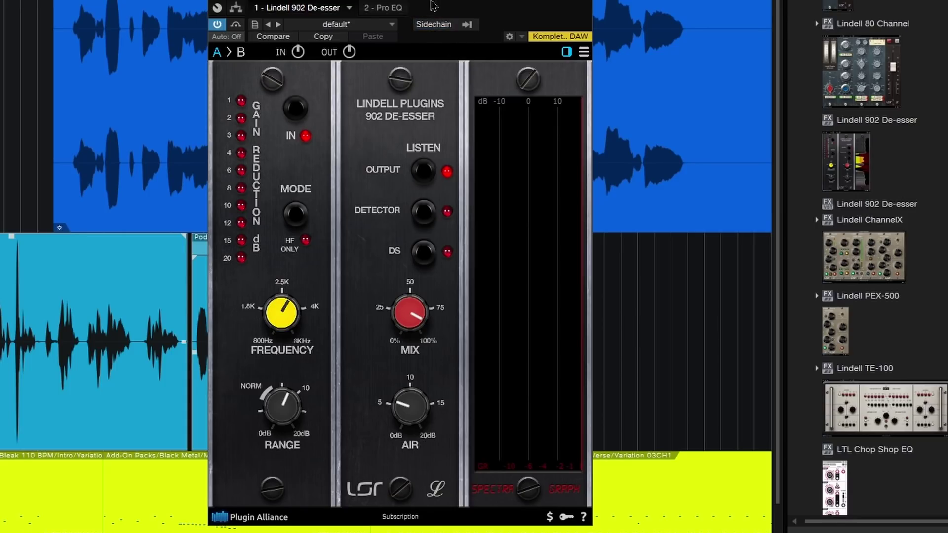
pyautogui.moveTo(441, 2); pyautogui.dragTo(465, 1)
pyautogui.click(607, 50)
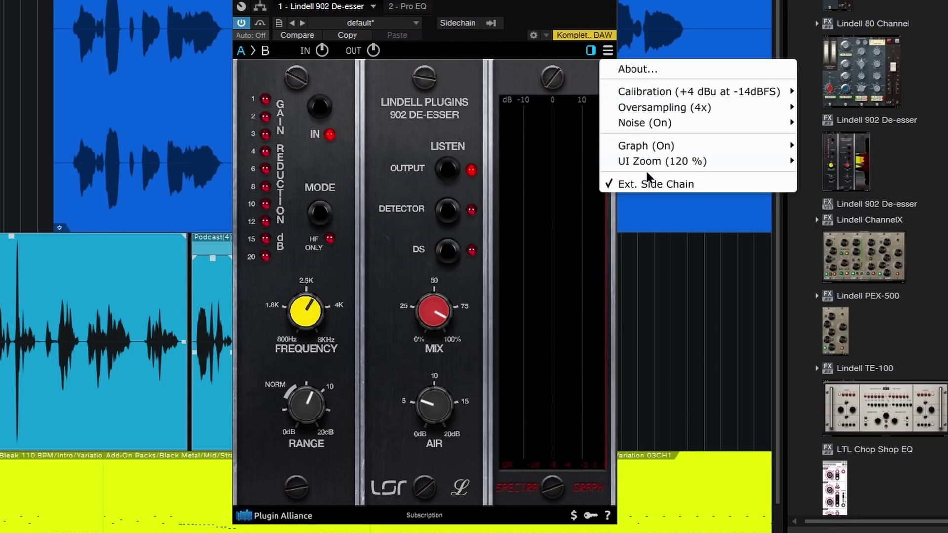
pyautogui.click(644, 193)
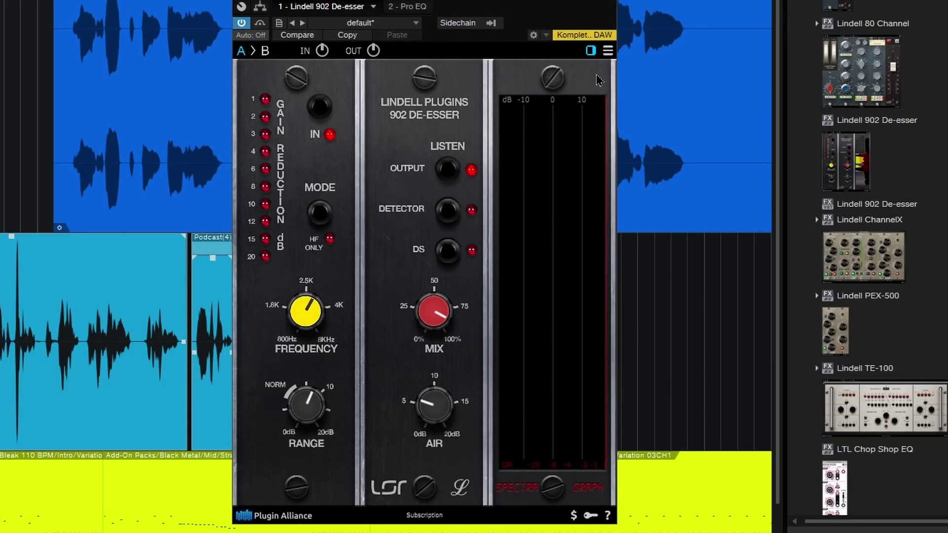
pyautogui.click(608, 50)
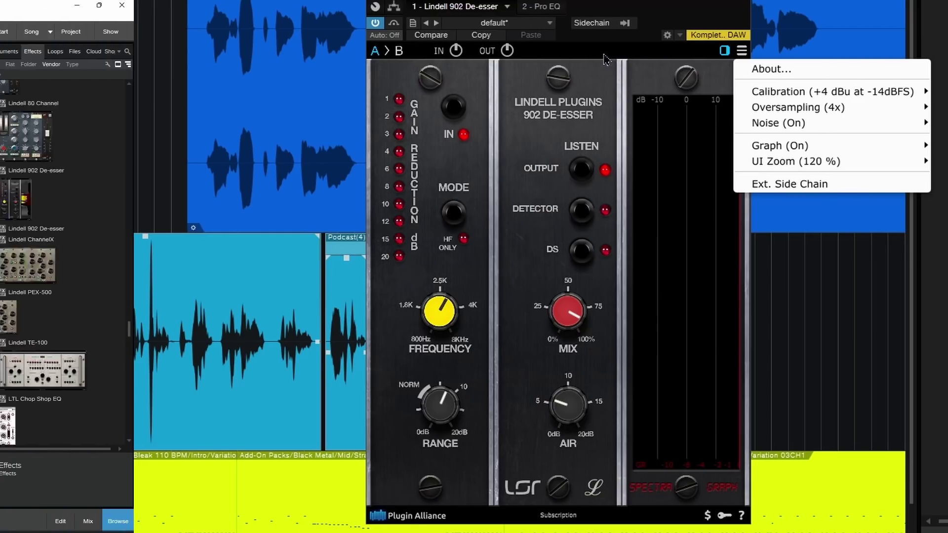
pyautogui.click(553, 217)
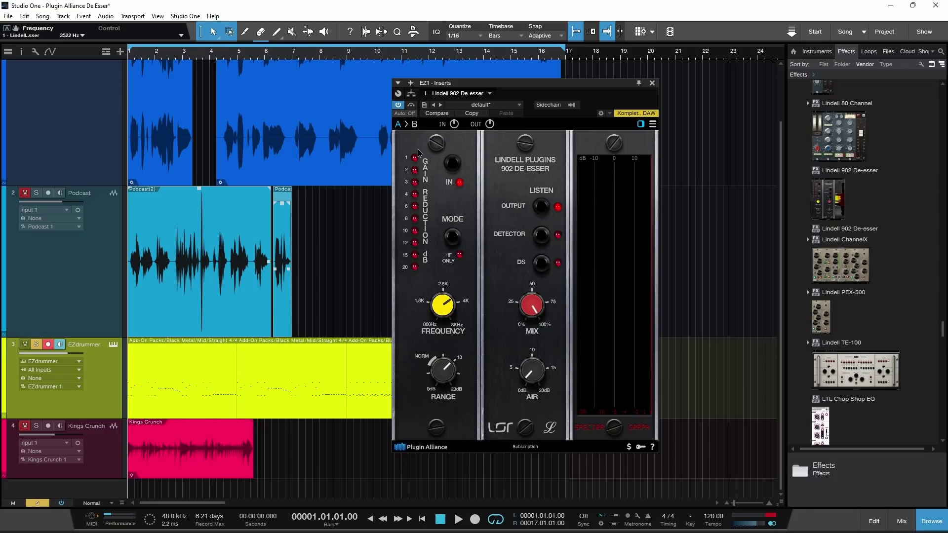
# - Set the loop over the podcast events and compare the EZdrummer track with its de-esser's In switch off and on
pyautogui.press('p')
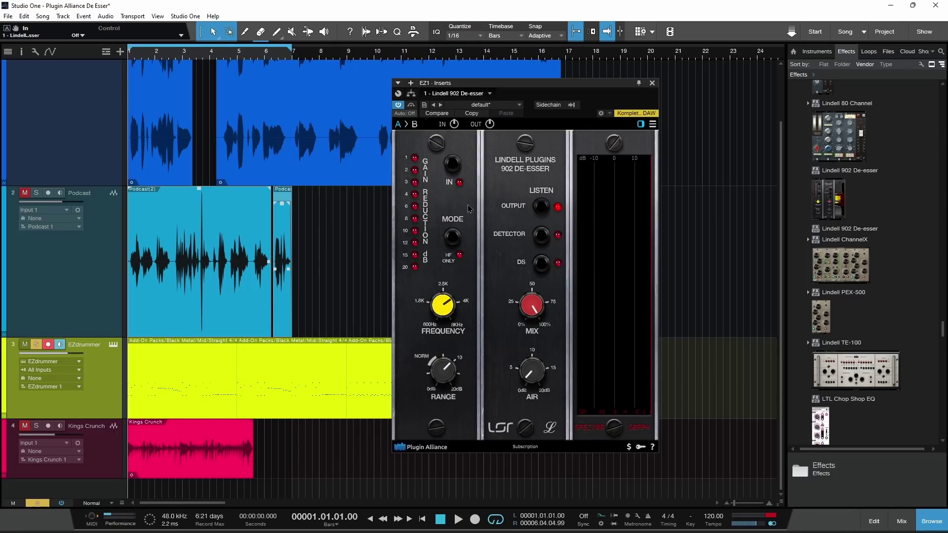
pyautogui.press('space')
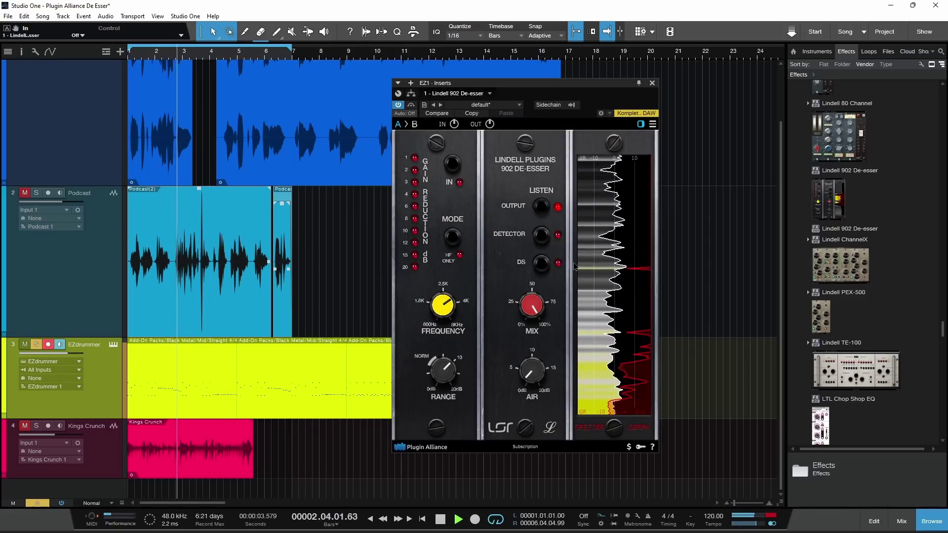
pyautogui.press('space')
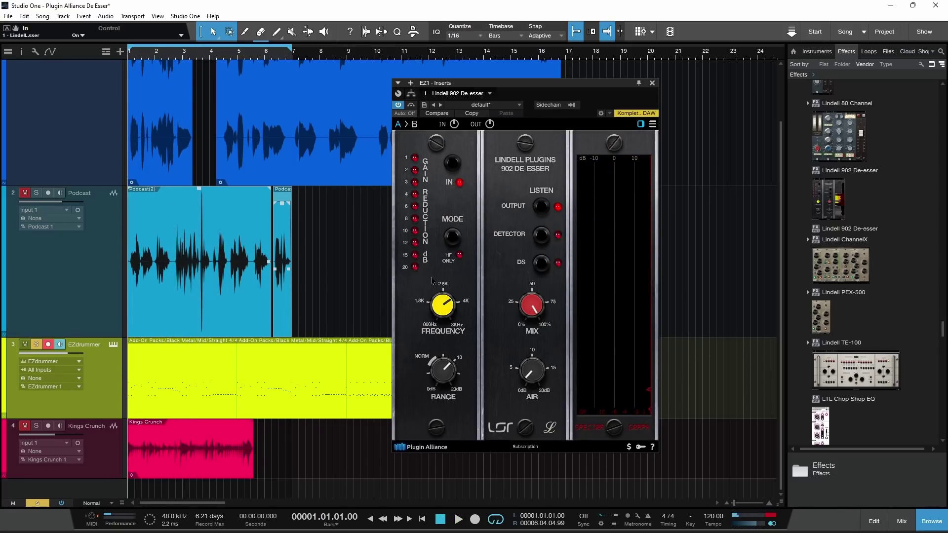
pyautogui.press('space')
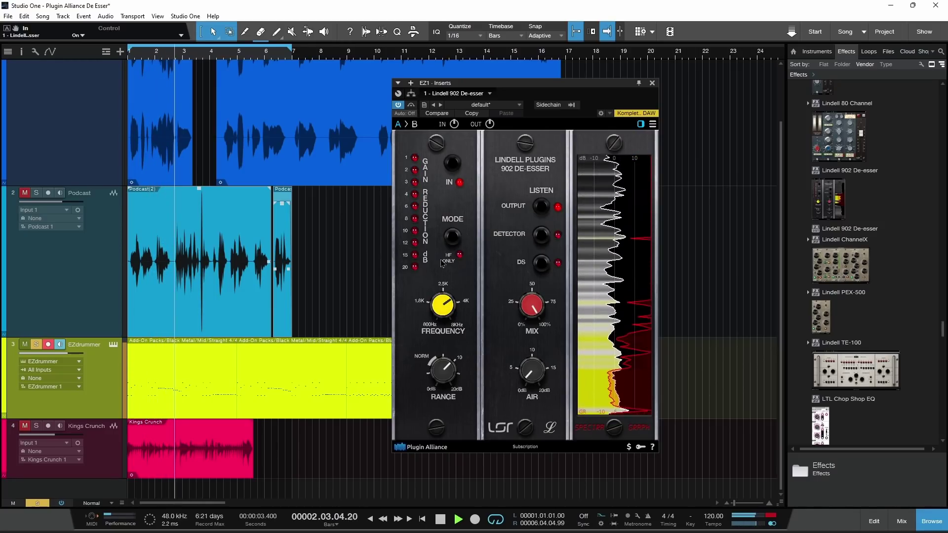
pyautogui.press('space')
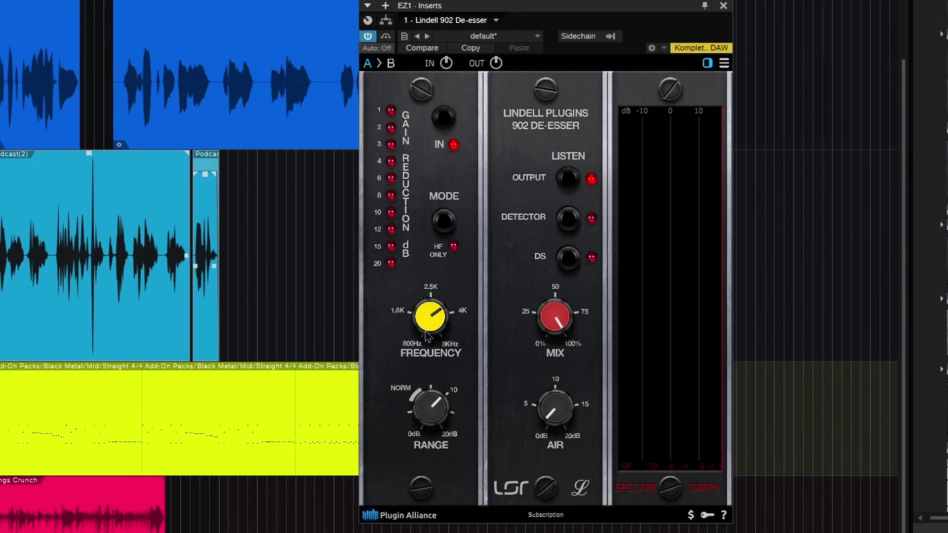
# - Enable HF Only mode on the drum de-esser and play the loop, auditioning the Detector signal
pyautogui.moveTo(430, 324)
pyautogui.click(443, 228)
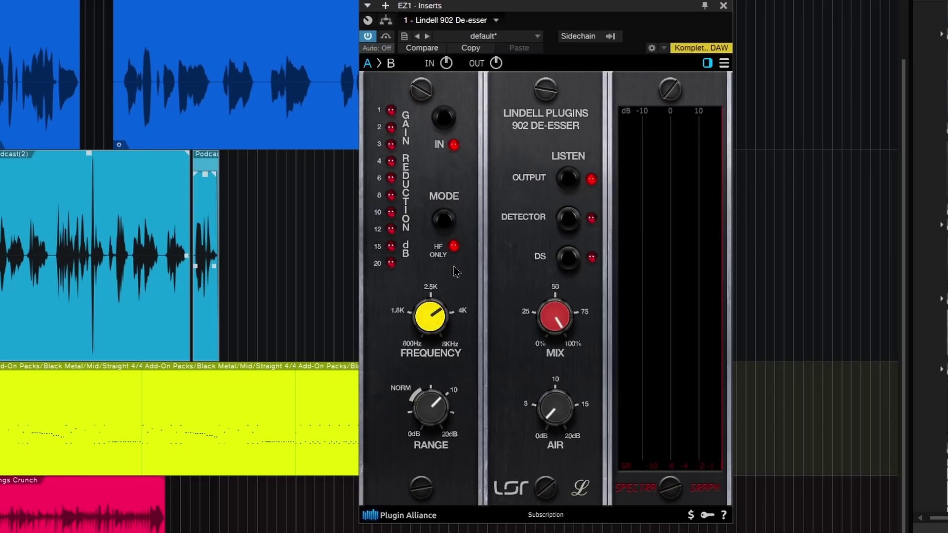
pyautogui.press('space')
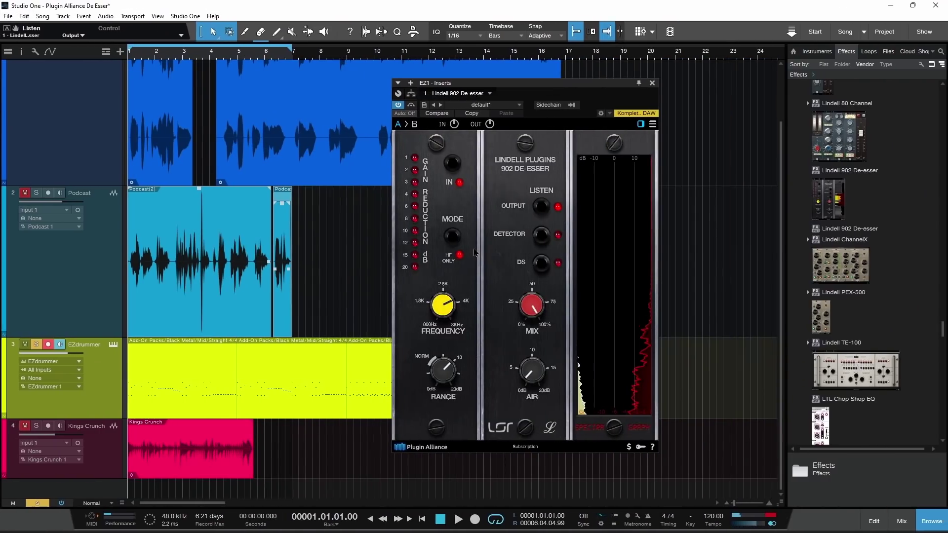
pyautogui.press('space')
pyautogui.press('space')
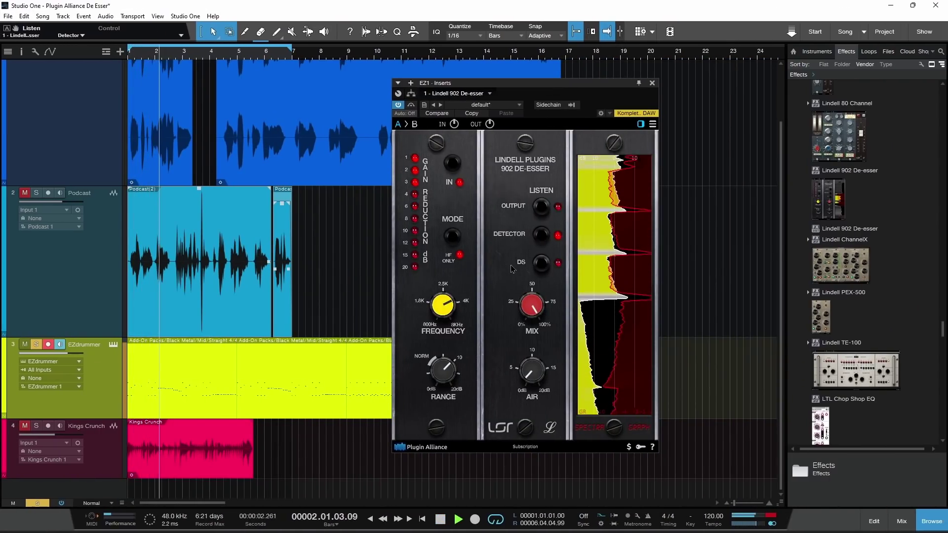
# - Set the drum de-esser's Listen to DS and audition the loop with HF Only turned off
pyautogui.click(516, 264)
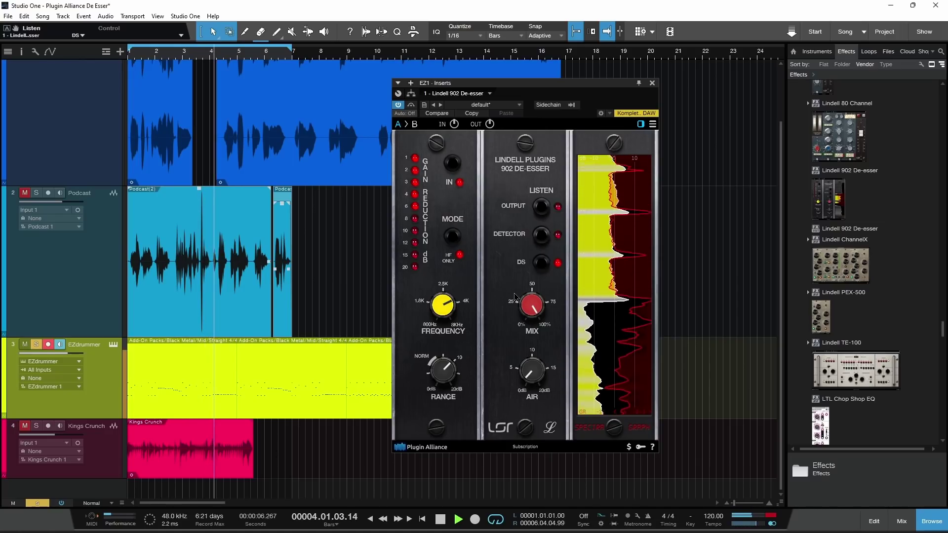
pyautogui.click(460, 255)
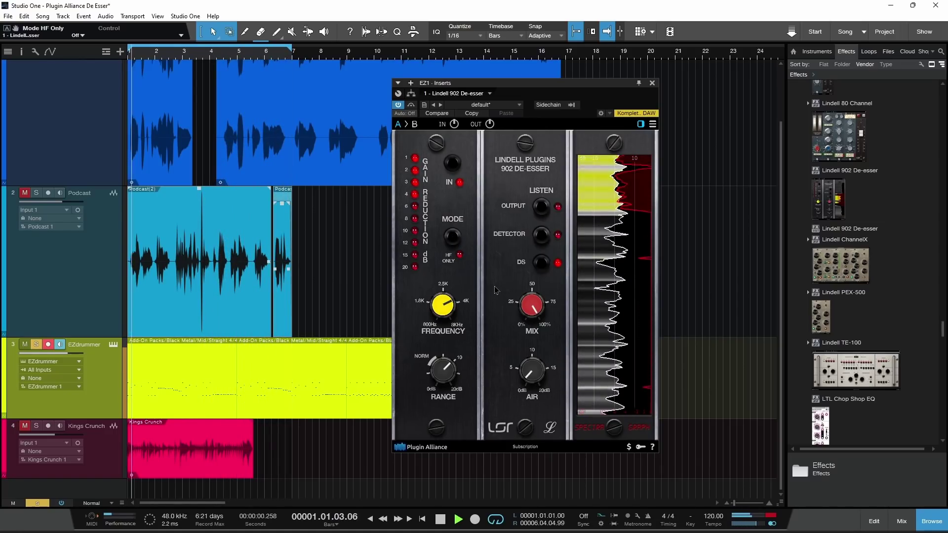
pyautogui.press('space')
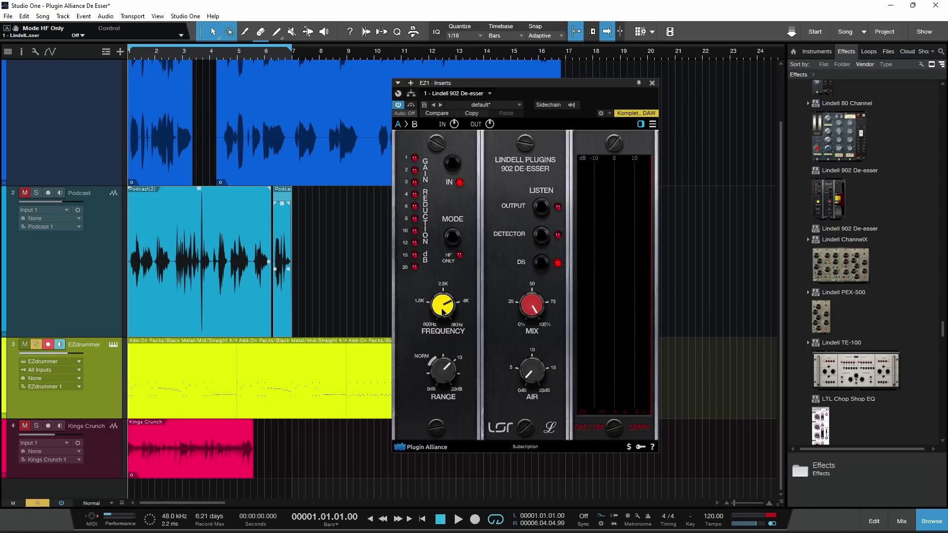
# - Turn HF Only back on and set the drum de-esser's Frequency to 4690 Hz during playback
pyautogui.click(443, 312)
pyautogui.moveTo(444, 306); pyautogui.dragTo(449, 297)
pyautogui.click(454, 239)
pyautogui.press('space')
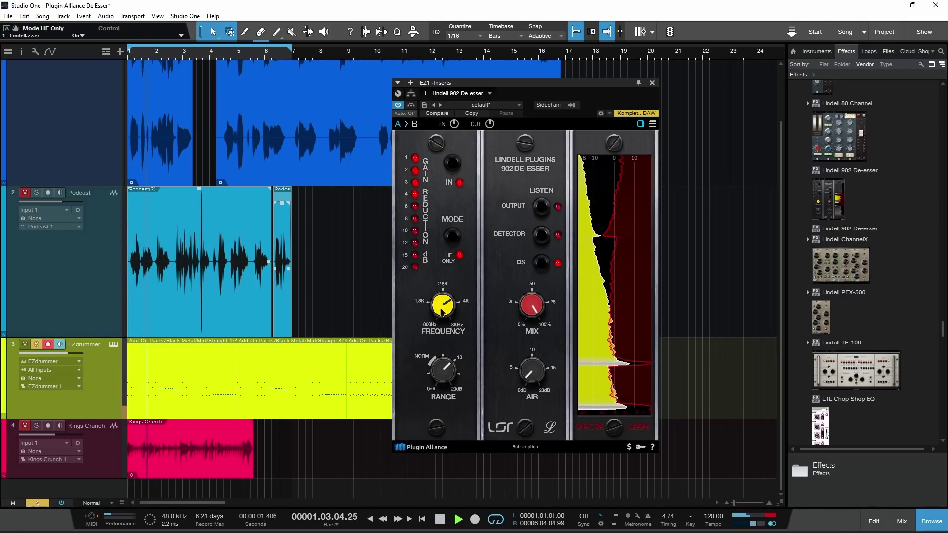
pyautogui.moveTo(451, 310)
pyautogui.mouseDown()
pyautogui.moveTo(443, 343)
pyautogui.moveTo(440, 308)
pyautogui.mouseUp()
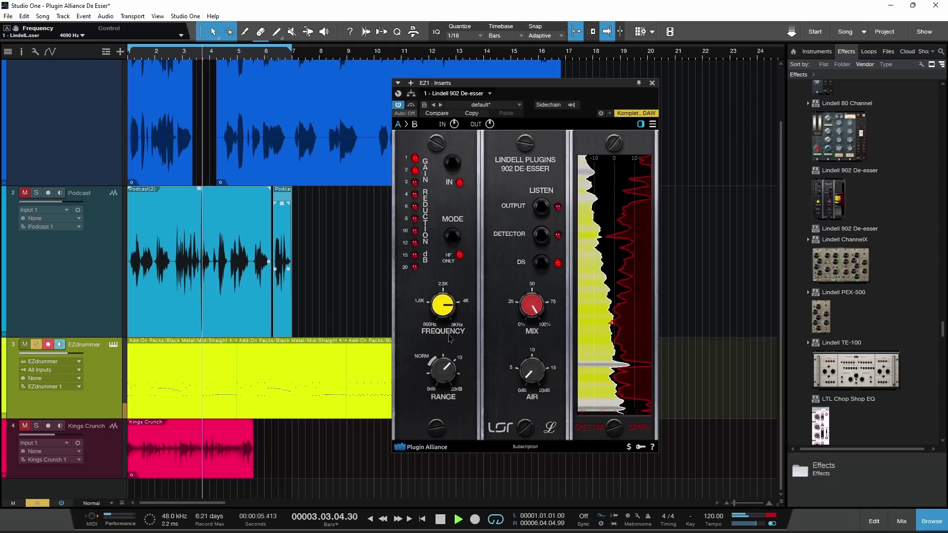
# - Raise the drum de-esser's Air slightly, set Mix to about 92 % and return Listen to Output
pyautogui.moveTo(532, 379); pyautogui.dragTo(533, 376)
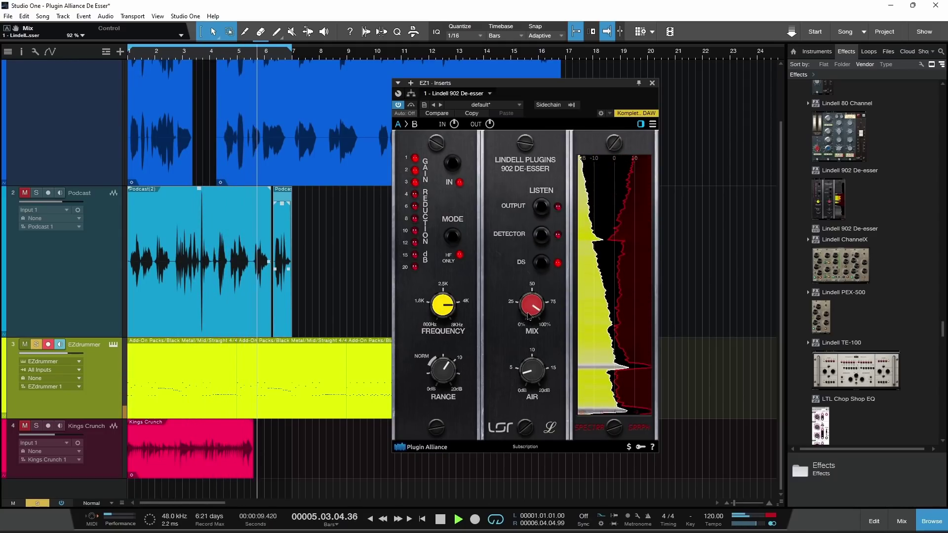
pyautogui.moveTo(528, 303); pyautogui.dragTo(527, 308)
pyautogui.click(541, 206)
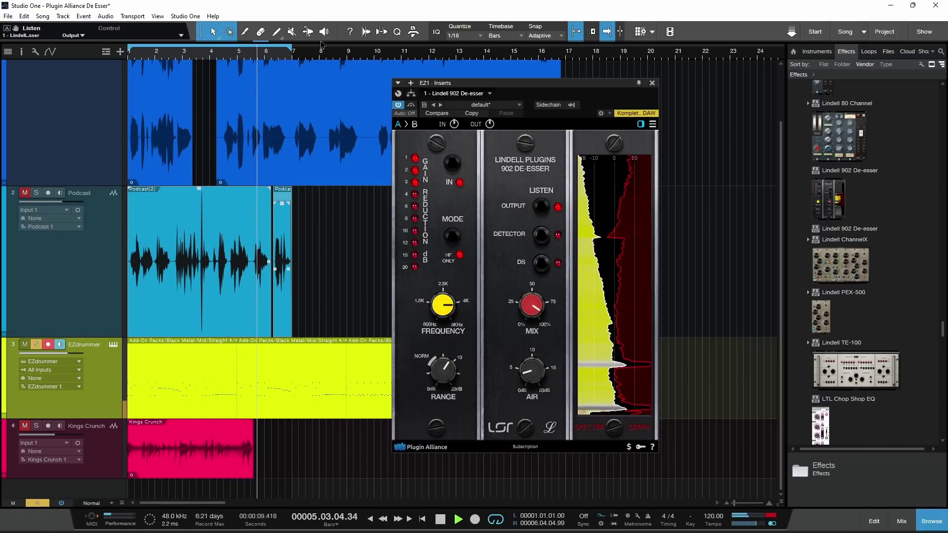
# - Extend the loop to bar 13 and set the drum de-esser's Range to 12.94 dB, stopping playback
pyautogui.moveTo(291, 46); pyautogui.dragTo(468, 45)
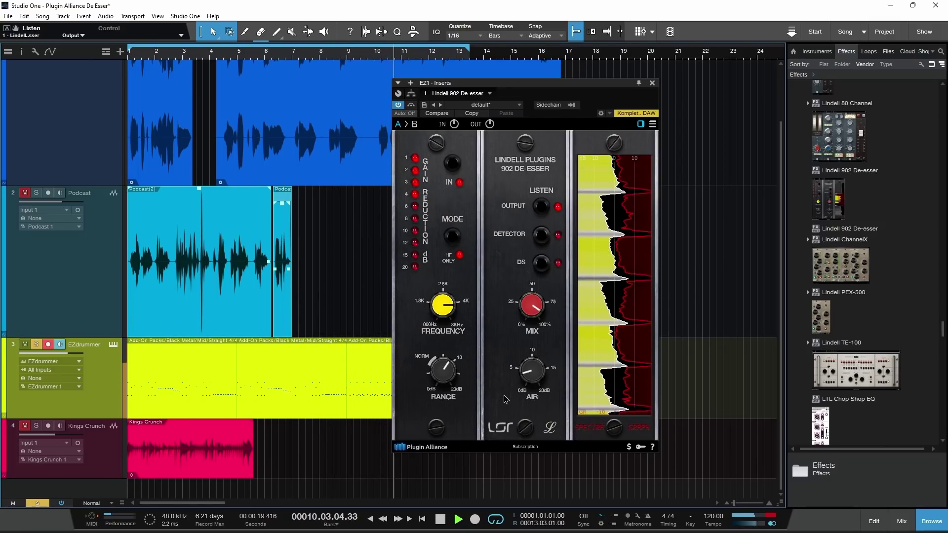
pyautogui.moveTo(452, 383); pyautogui.dragTo(580, 365)
pyautogui.press('space')
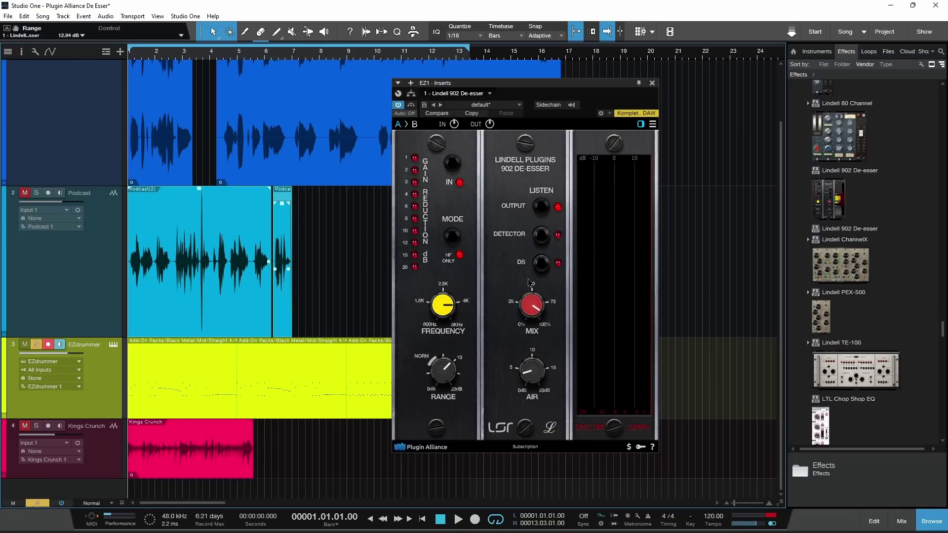
# - Switch to the browser's Lindell 902 De-Esser product page and read its trial information and overview
pyautogui.moveTo(410, 525)
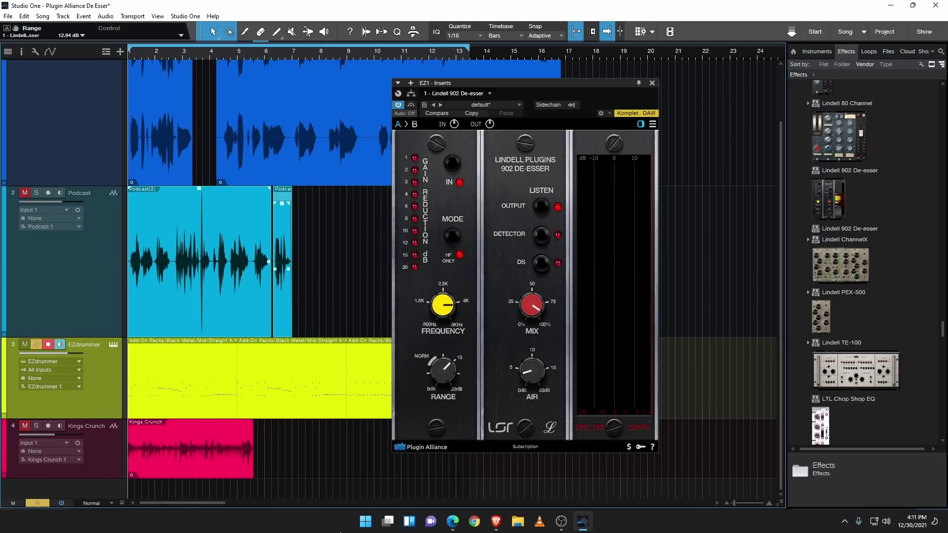
pyautogui.click(495, 523)
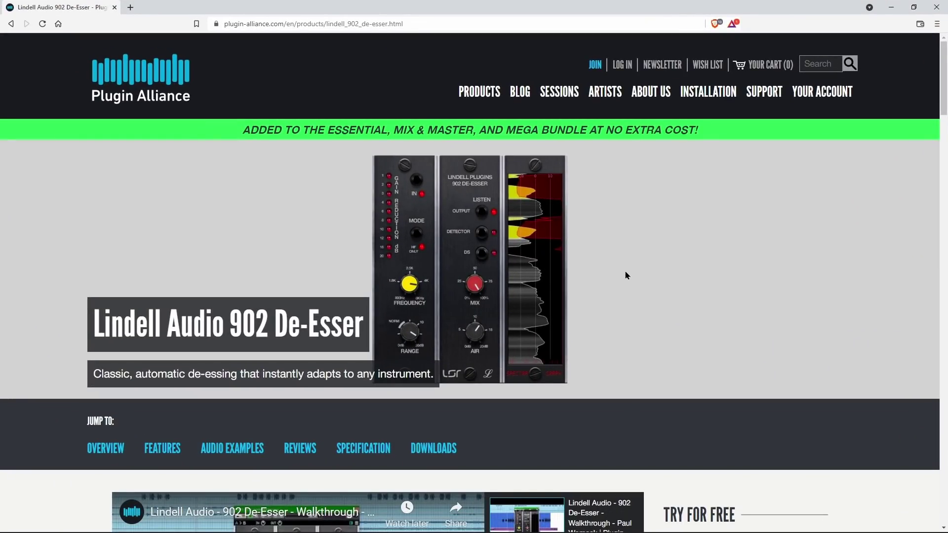
pyautogui.scroll(-5, 621, 268)
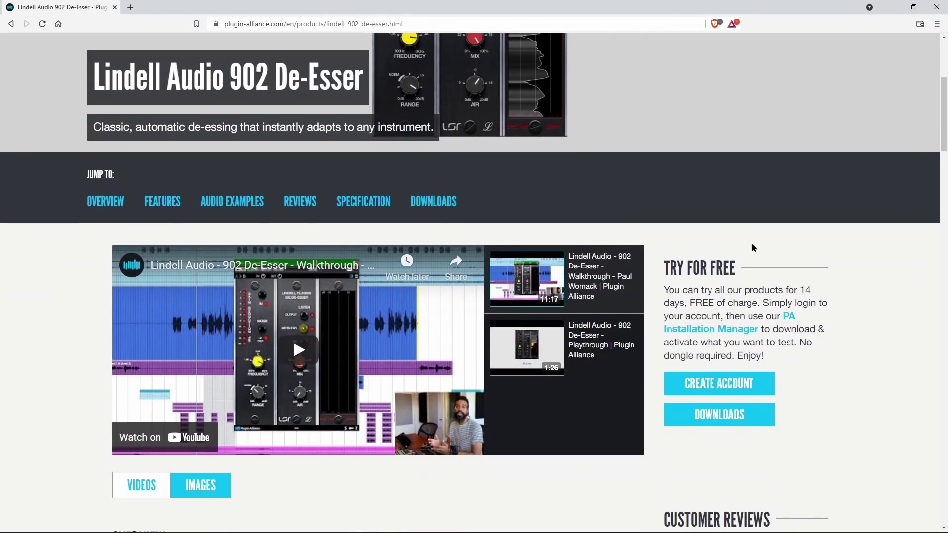
pyautogui.scroll(1, 437, 246)
pyautogui.scroll(-10, 740, 277)
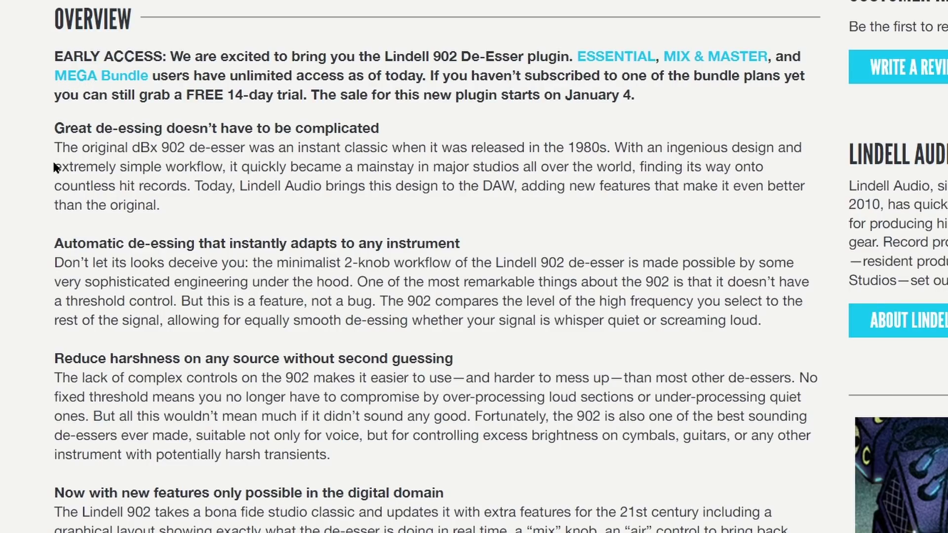
pyautogui.scroll(-5, 54, 170)
pyautogui.scroll(5, 51, 221)
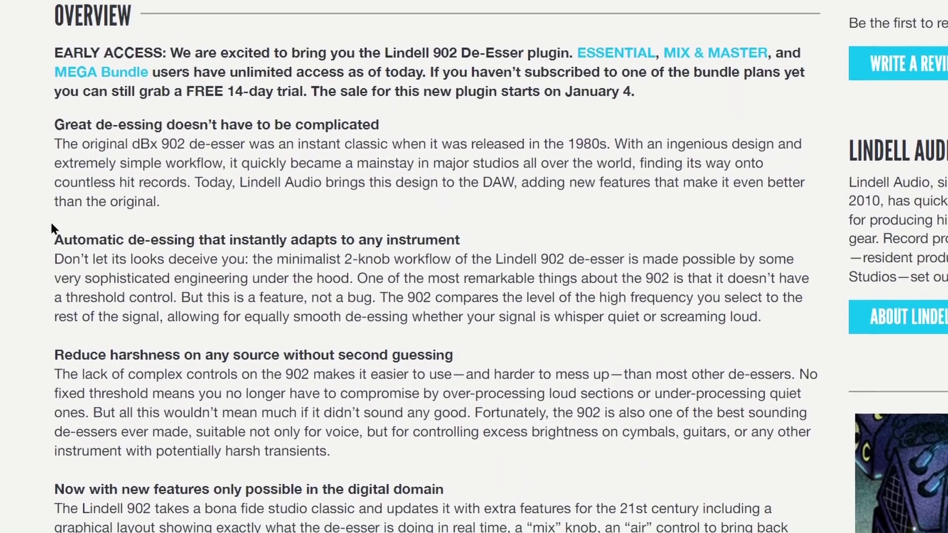
pyautogui.scroll(2, 50, 221)
# - Review the product page's features and audio examples, then switch back to Studio One
pyautogui.scroll(-13, 50, 220)
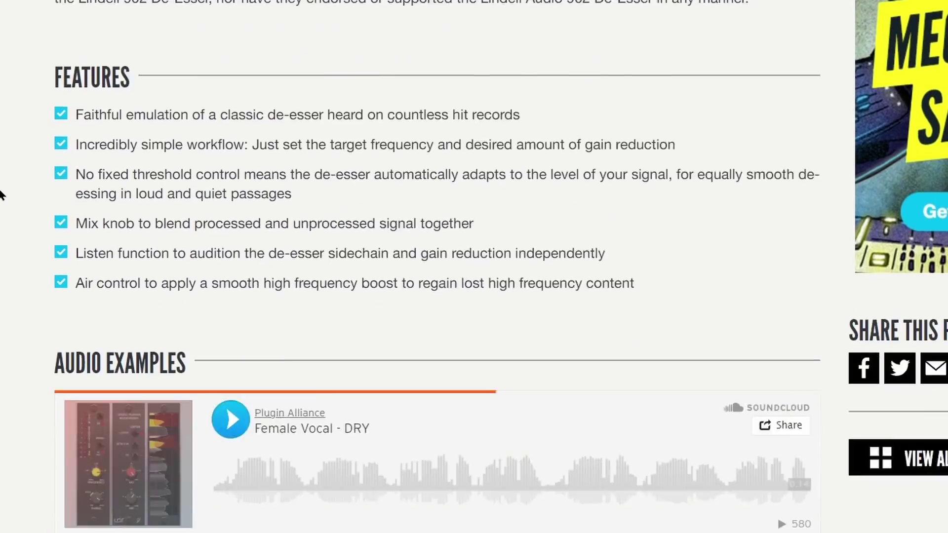
pyautogui.scroll(-6, 1, 195)
pyautogui.scroll(4, 1, 195)
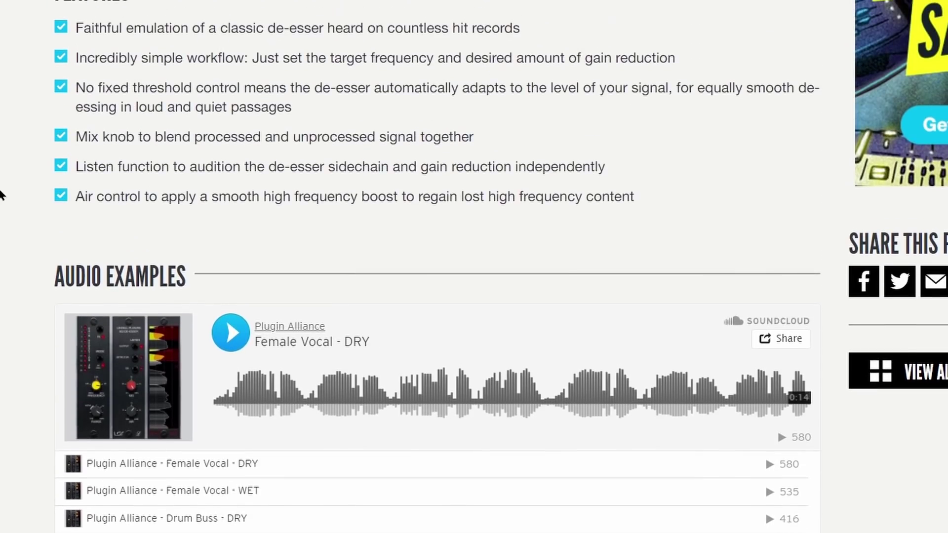
pyautogui.scroll(1, 1, 195)
pyautogui.scroll(4, 1, 195)
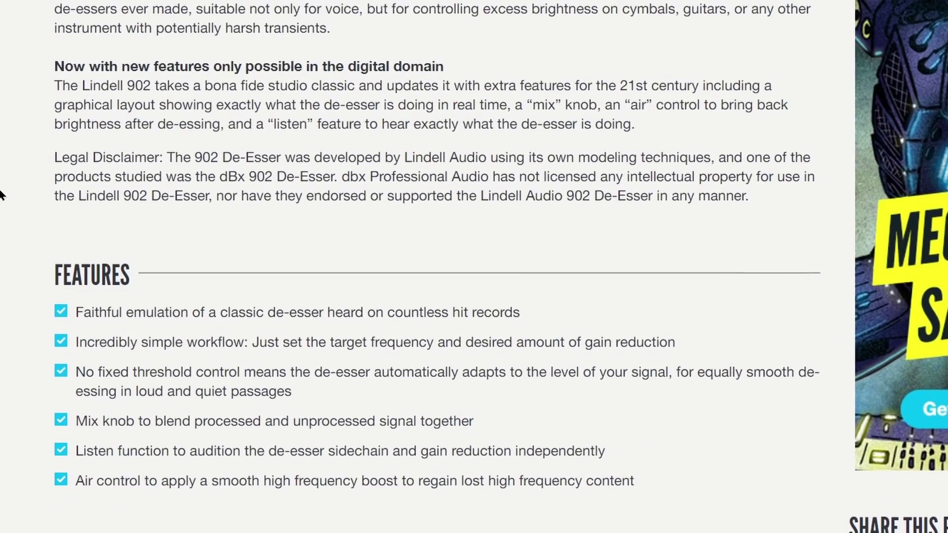
pyautogui.scroll(9, 1, 195)
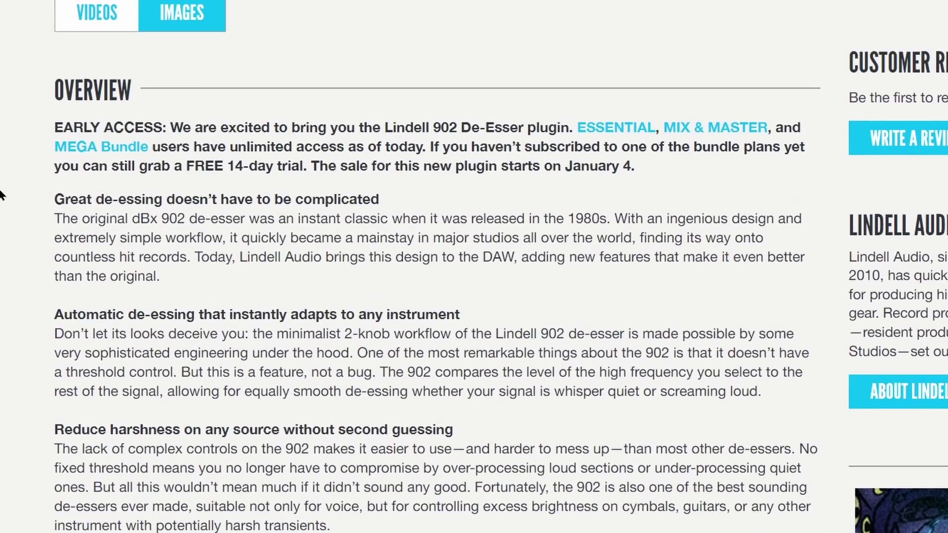
pyautogui.scroll(11, 1, 195)
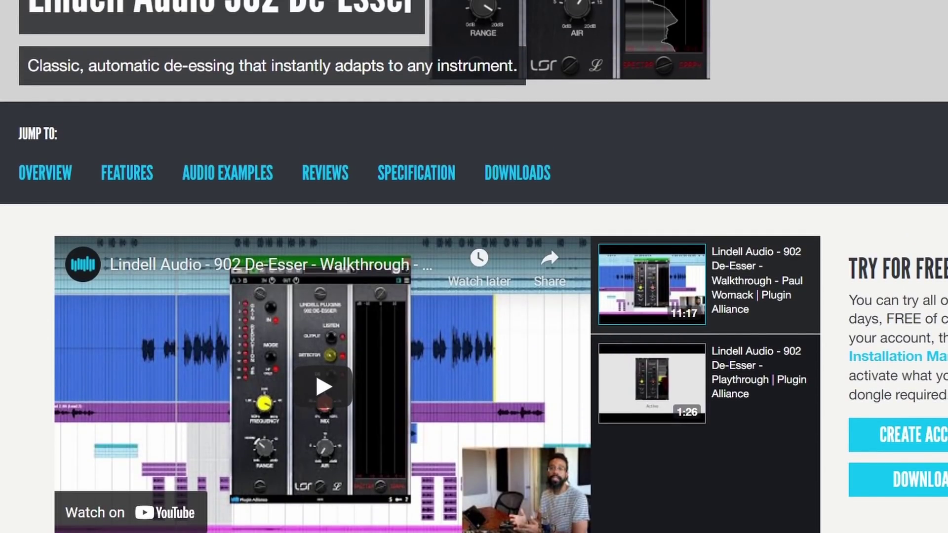
pyautogui.scroll(7, 1, 195)
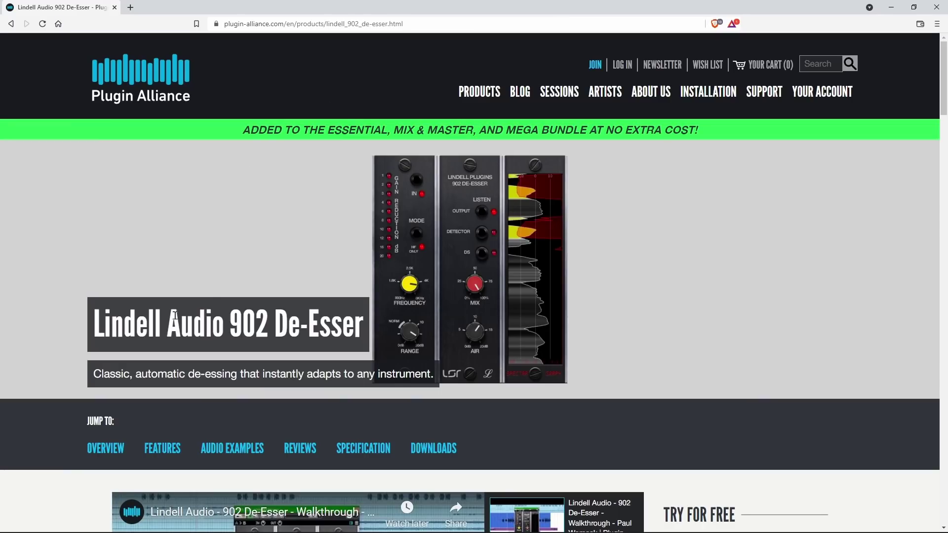
pyautogui.click(890, 8)
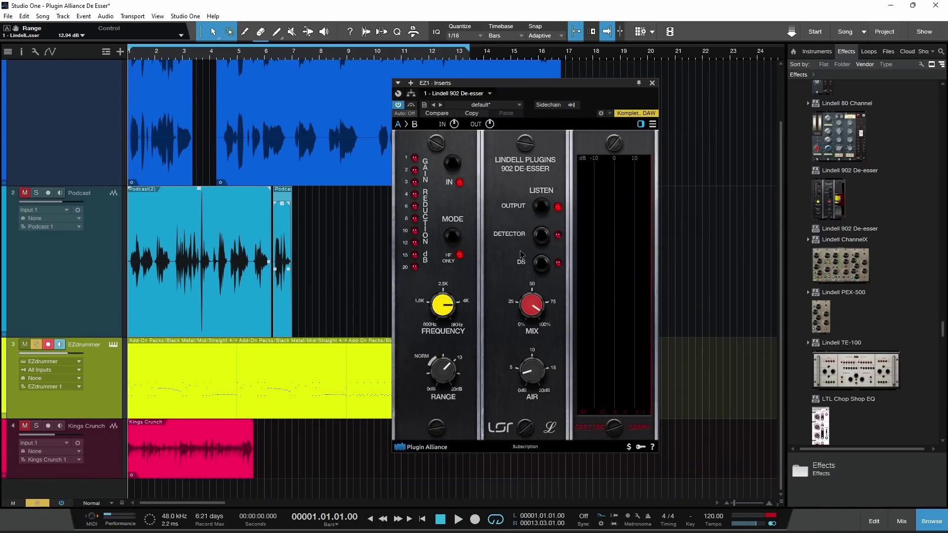